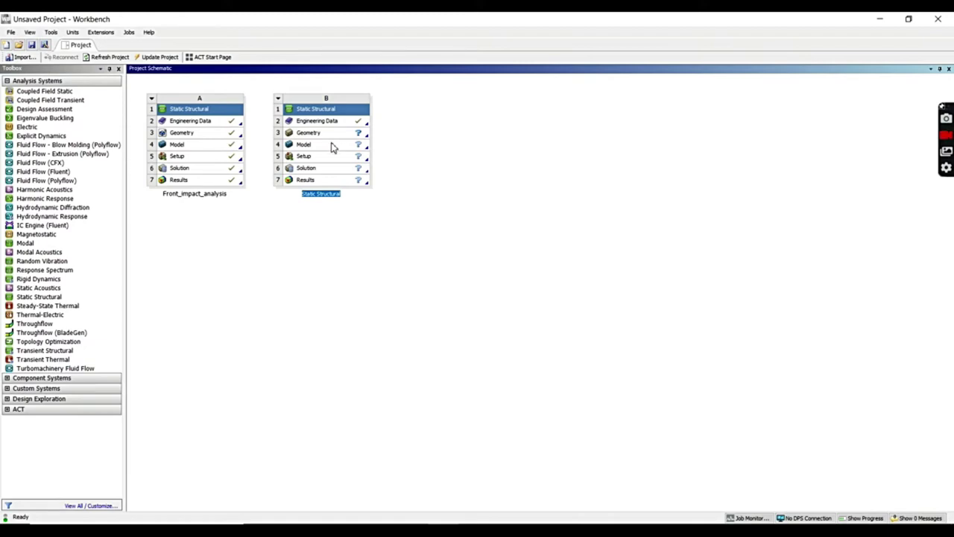
- Rename Static Structural system B to 'Side_impact_analysis'
{"action": "right_click", "coordinate": [321, 107]}
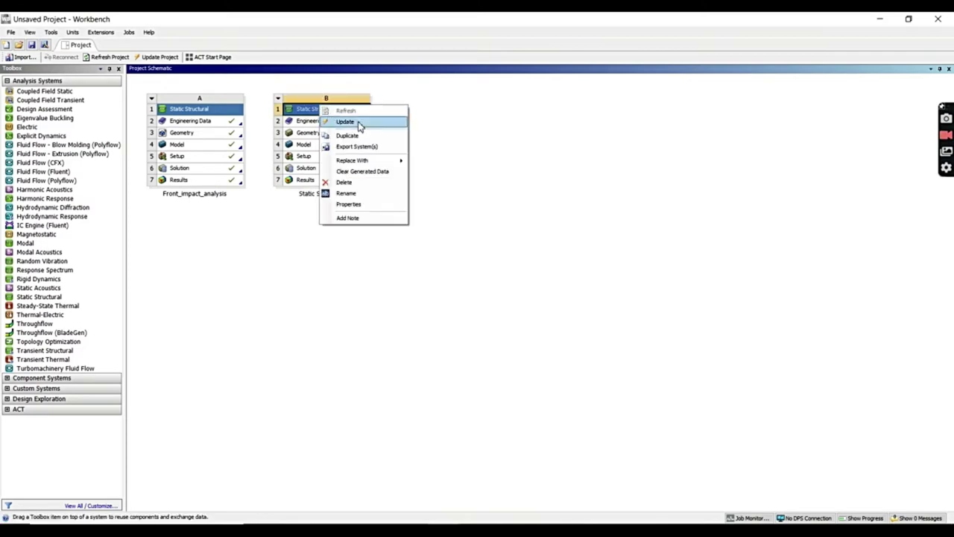
{"action": "left_click", "coordinate": [361, 194]}
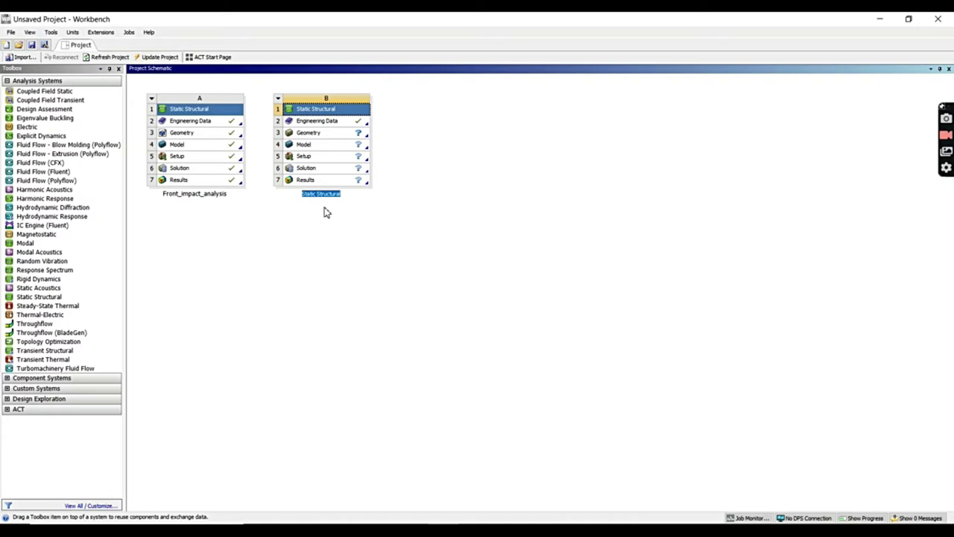
{"action": "type", "text": "Side _impact_analysis"}
{"action": "left_click", "coordinate": [425, 134]}
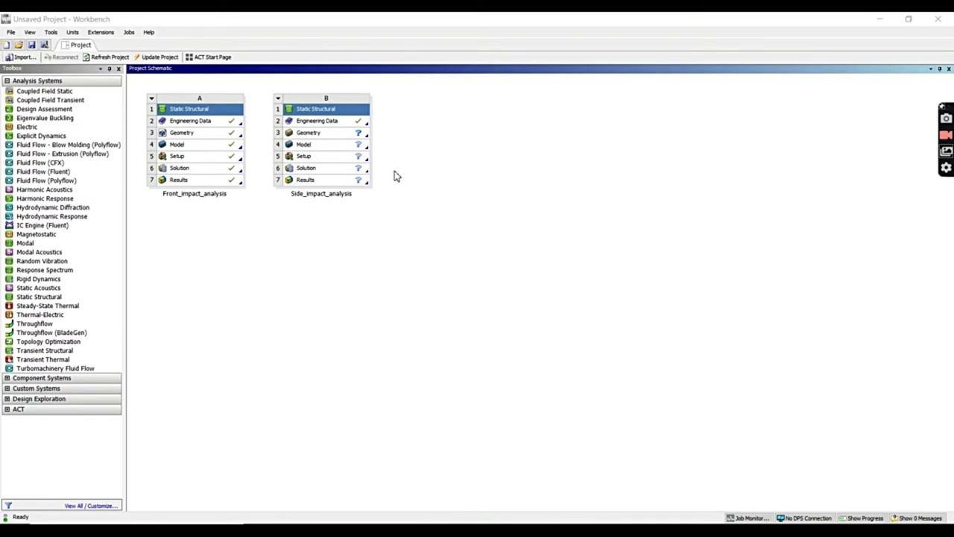
- Link Front_impact_analysis's A4 Model into system B's Model cell and update it
{"action": "left_click_drag", "start_coordinate": [194, 144], "coordinate": [305, 151]}
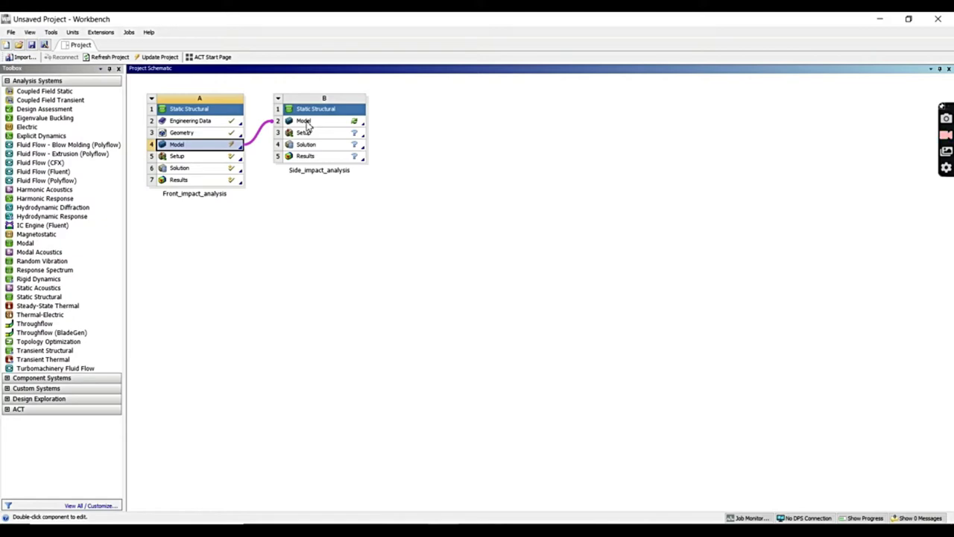
{"action": "right_click", "coordinate": [306, 124]}
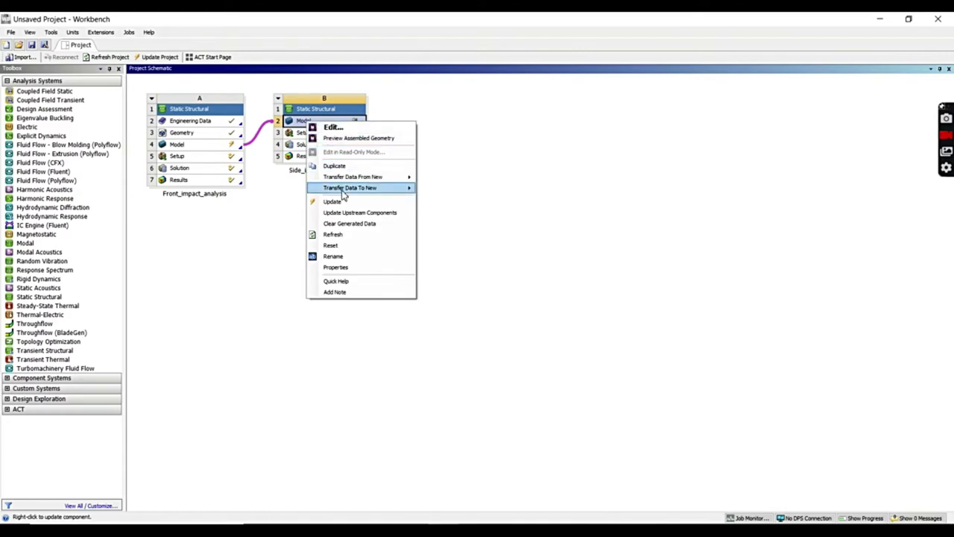
{"action": "left_click", "coordinate": [335, 202]}
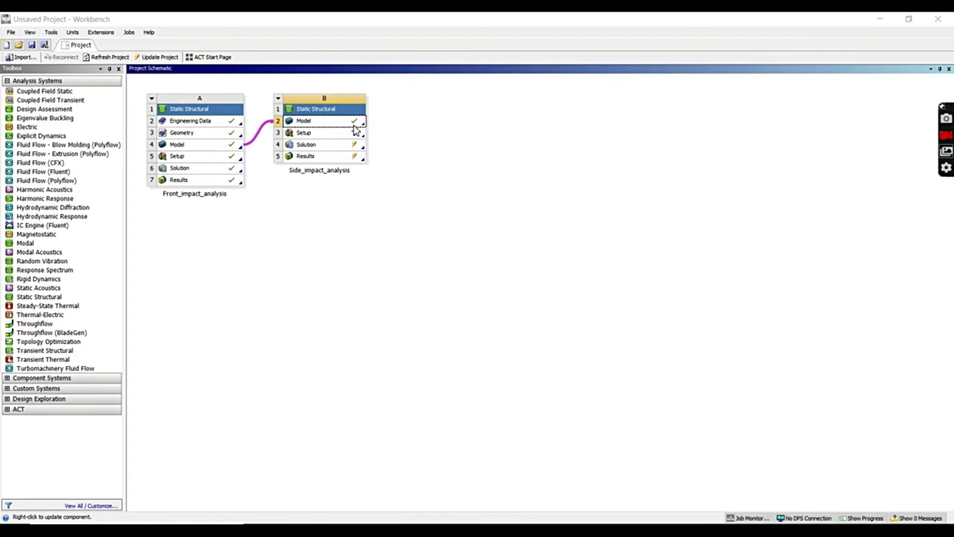
- Suppress Structural Steel in the A2 Engineering Data, keeping AISI 4130 active, then return to the schematic
{"action": "left_click", "coordinate": [234, 124]}
{"action": "double_click", "coordinate": [235, 126]}
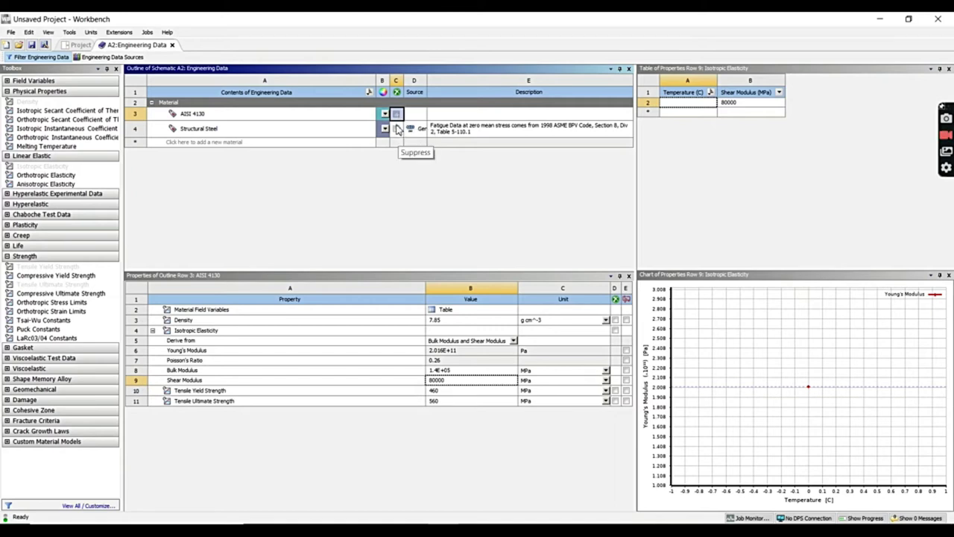
{"action": "left_click", "coordinate": [398, 129]}
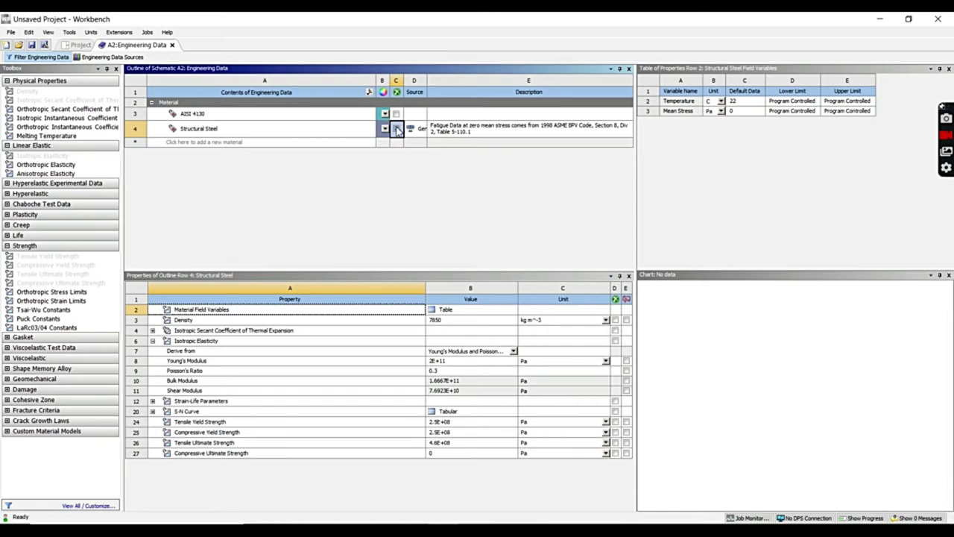
{"action": "left_click", "coordinate": [397, 129]}
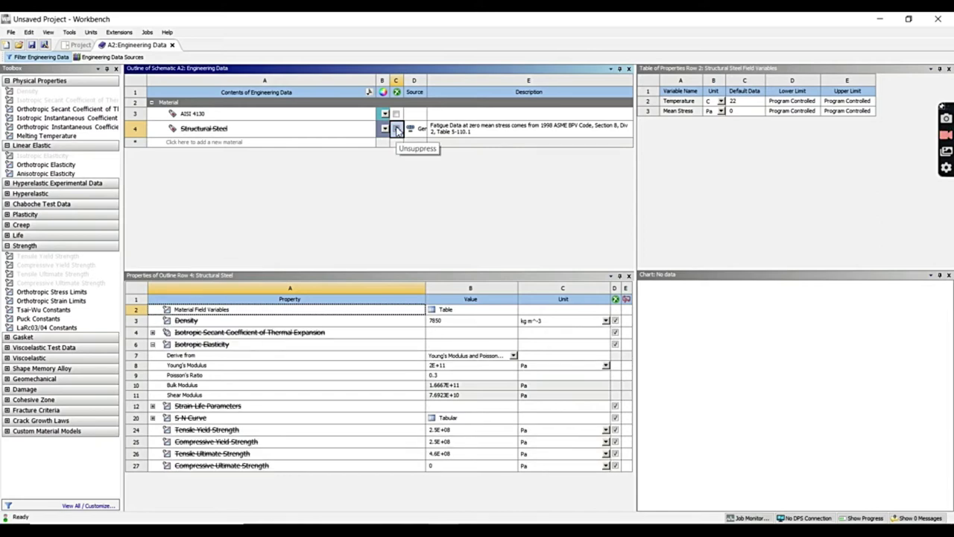
{"action": "left_click", "coordinate": [172, 45]}
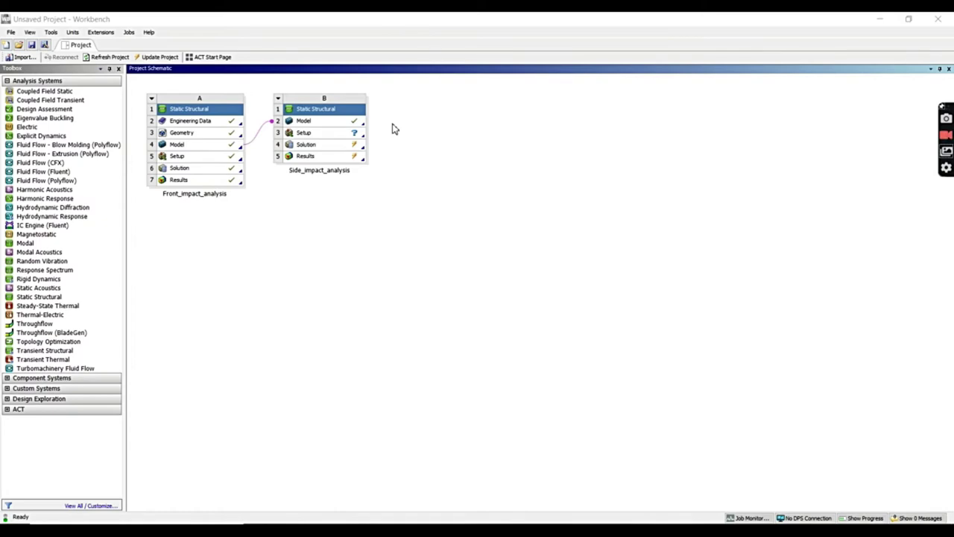
- Launch Mechanical from system B's Model and inspect the roll cage mesh, geometry and AISI 4130 material
{"action": "double_click", "coordinate": [355, 125]}
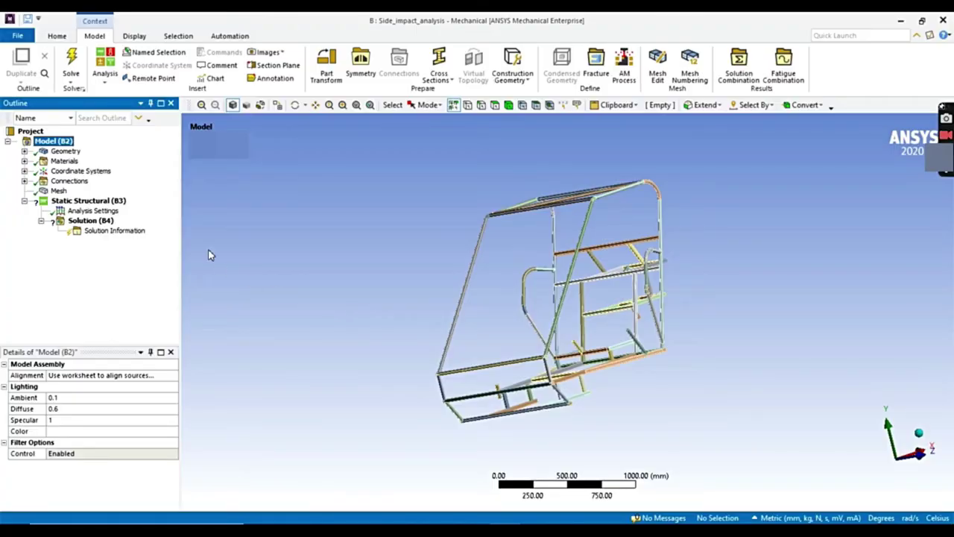
{"action": "left_click", "coordinate": [66, 191]}
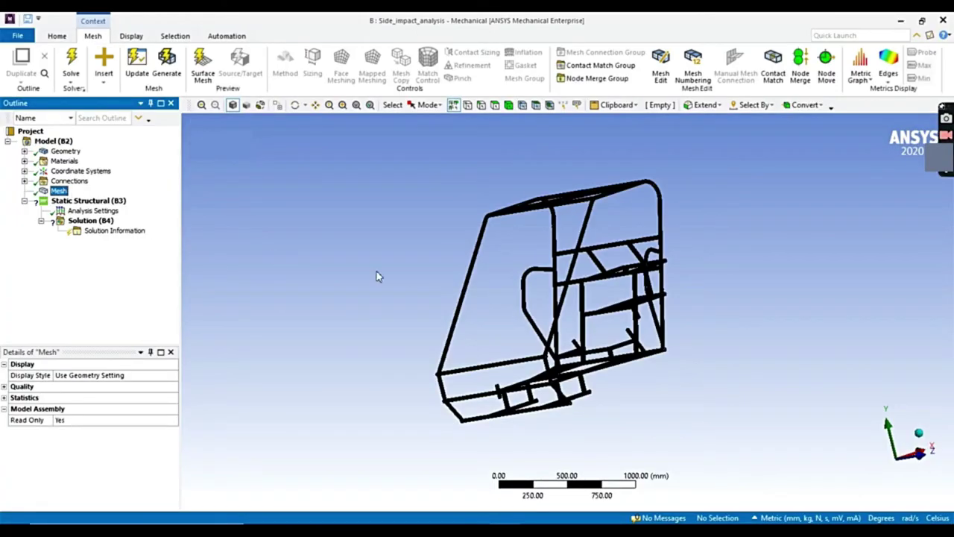
{"action": "scroll", "coordinate": [466, 295], "scroll_direction": "up", "scroll_amount": 2}
{"action": "scroll", "coordinate": [462, 293], "scroll_direction": "up", "scroll_amount": 8}
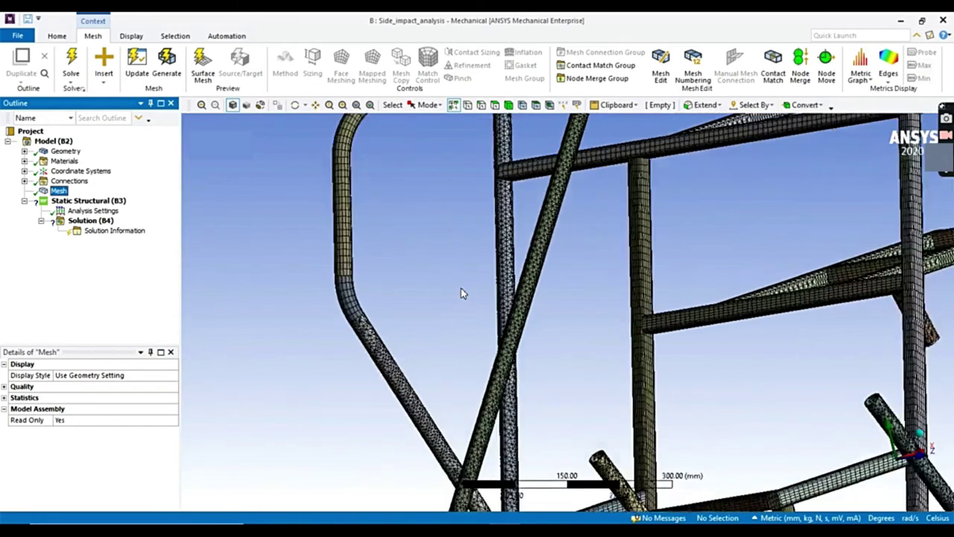
{"action": "scroll", "coordinate": [461, 293], "scroll_direction": "down", "scroll_amount": 10}
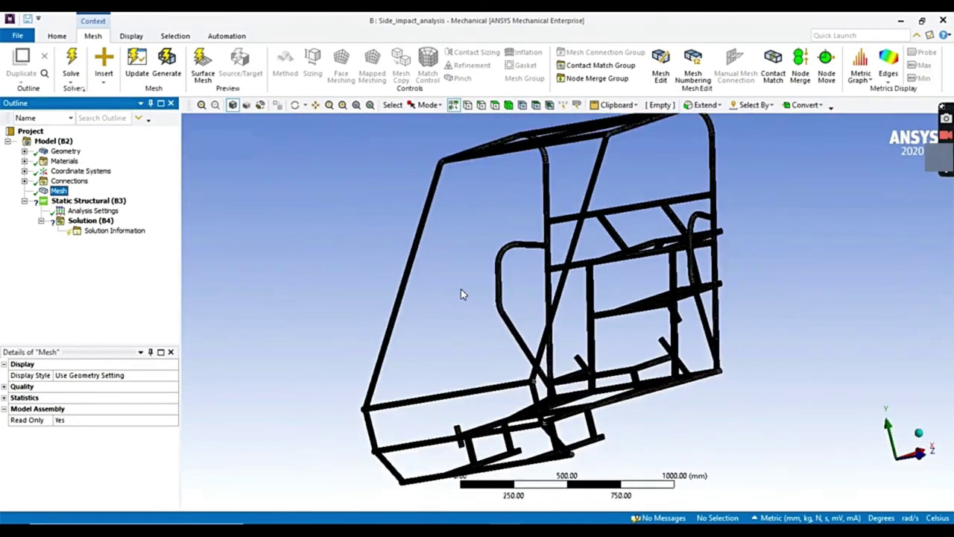
{"action": "left_click", "coordinate": [66, 152]}
{"action": "scroll", "coordinate": [458, 270], "scroll_direction": "up", "scroll_amount": 2}
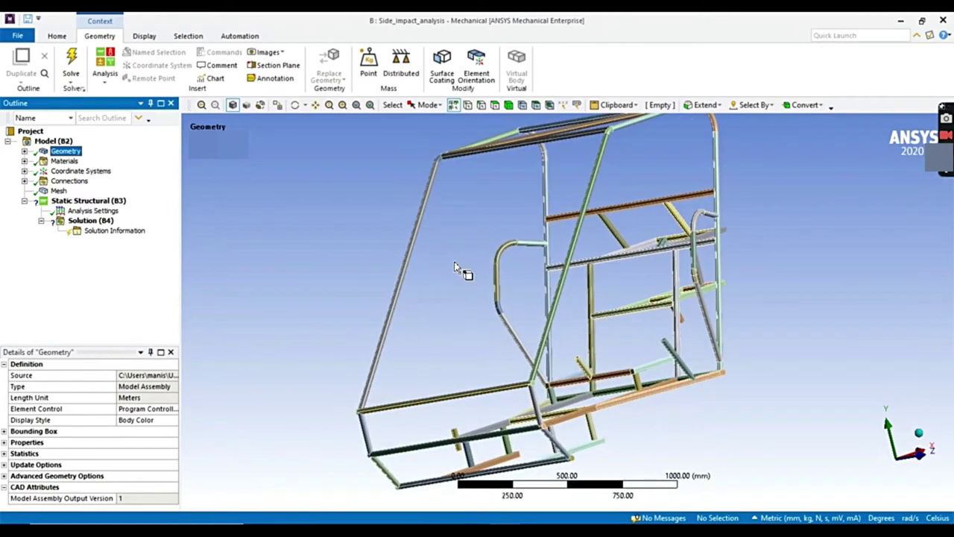
{"action": "scroll", "coordinate": [457, 269], "scroll_direction": "down", "scroll_amount": 1}
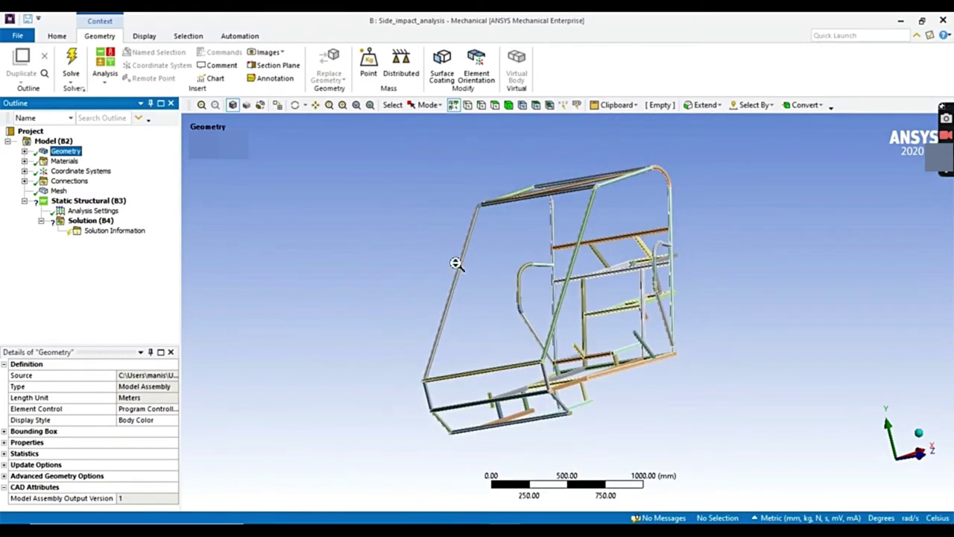
{"action": "left_click", "coordinate": [60, 191]}
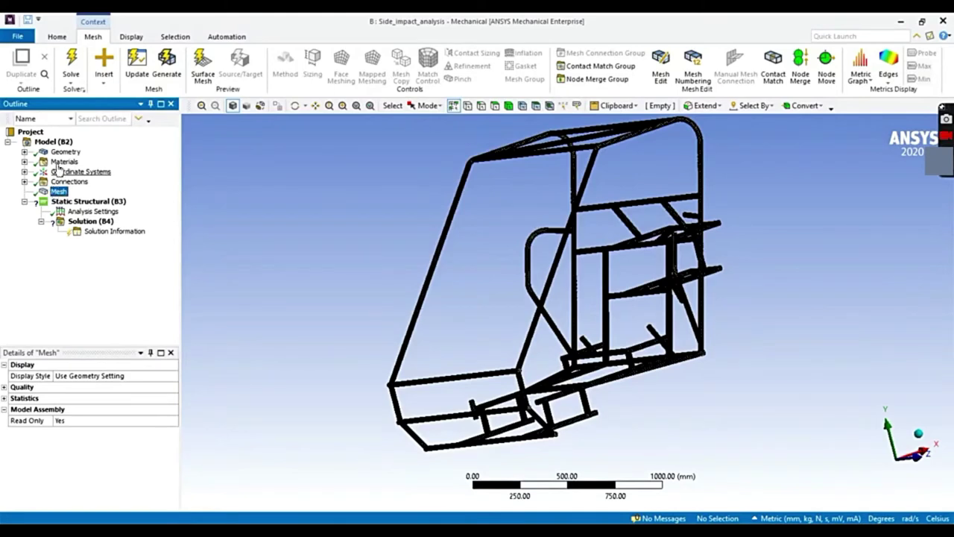
{"action": "left_click", "coordinate": [64, 162]}
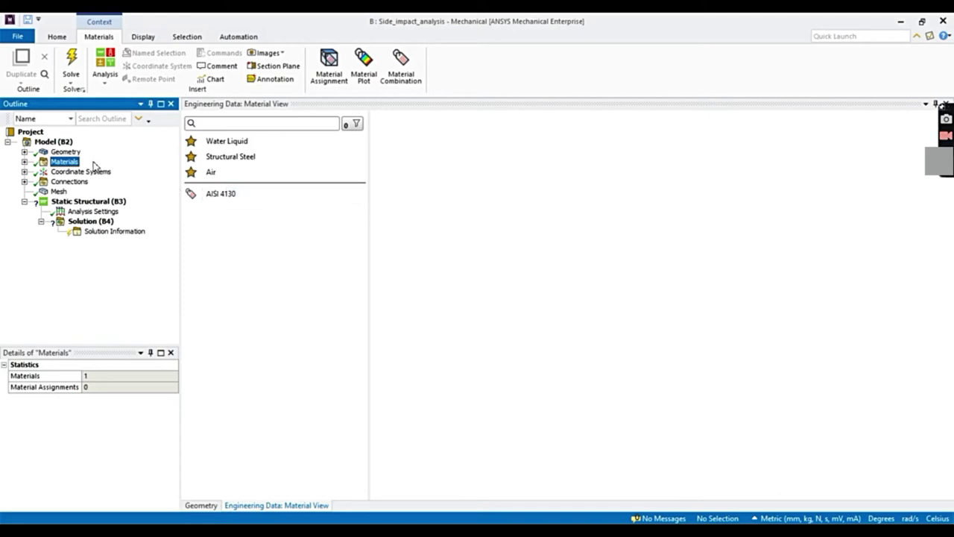
{"action": "left_click", "coordinate": [65, 152]}
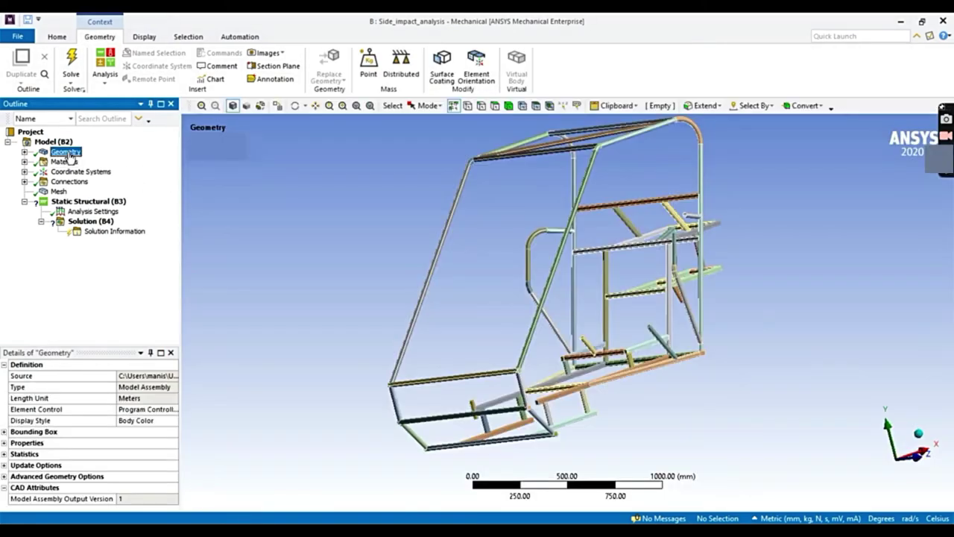
- Expand Geometry and view the first roll cage part's Details to confirm its AISI 4130 material
{"action": "left_click", "coordinate": [24, 152]}
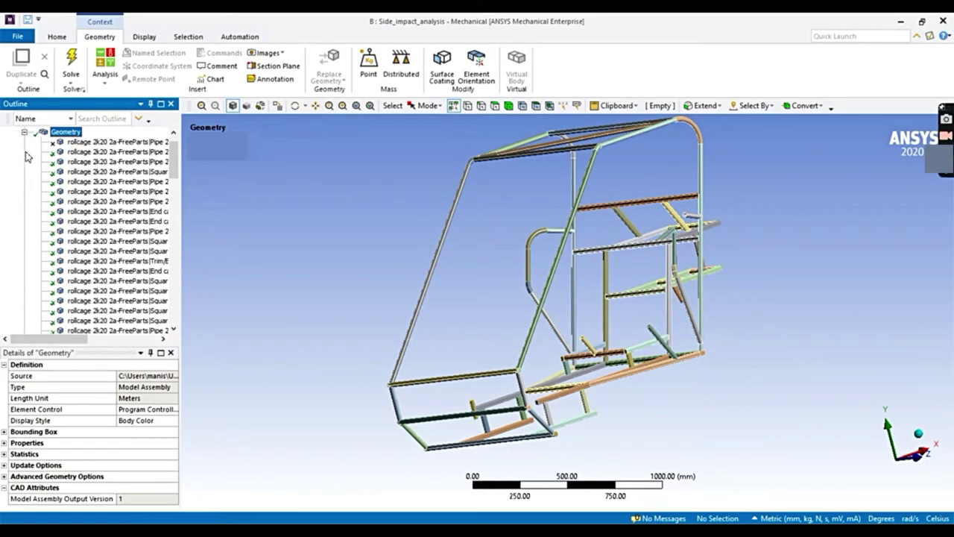
{"action": "left_click", "coordinate": [78, 143]}
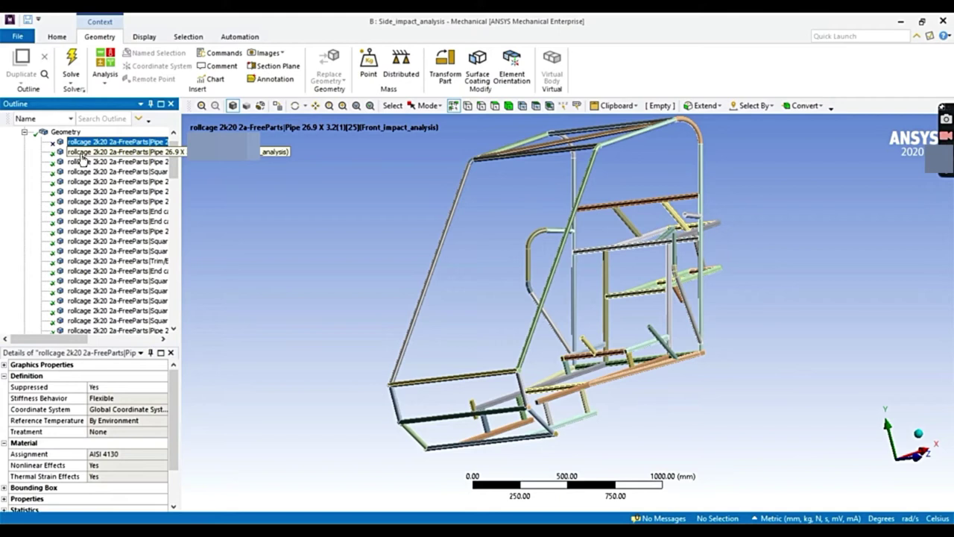
{"action": "scroll", "coordinate": [82, 160], "scroll_direction": "down", "scroll_amount": 3}
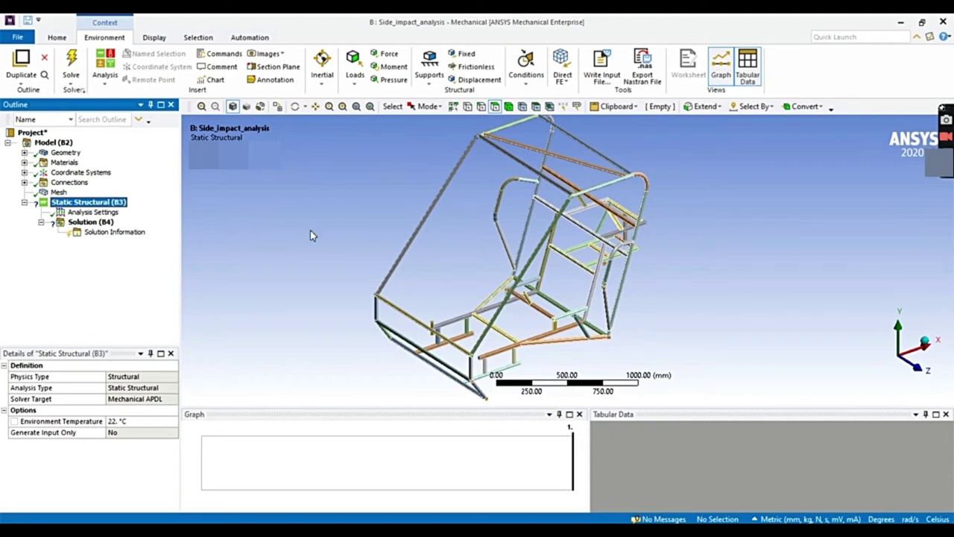
- Select the side-frame tube faces from the bend to the top corner and apply a Force load
{"action": "left_click", "coordinate": [625, 247]}
{"action": "left_click", "coordinate": [614, 256]}
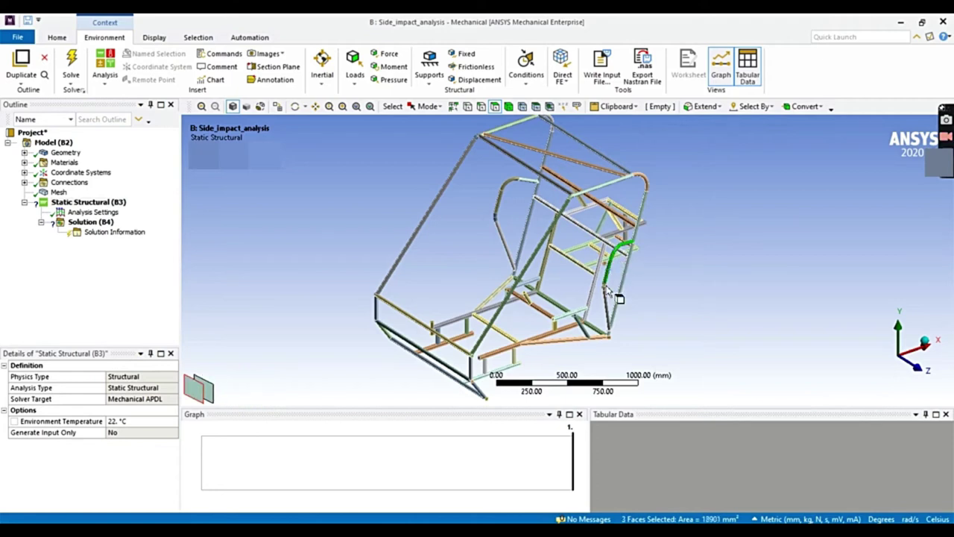
{"action": "left_click", "coordinate": [607, 293], "text": "ctrl"}
{"action": "left_click", "coordinate": [610, 304], "text": "ctrl"}
{"action": "left_click", "coordinate": [624, 281], "text": "ctrl"}
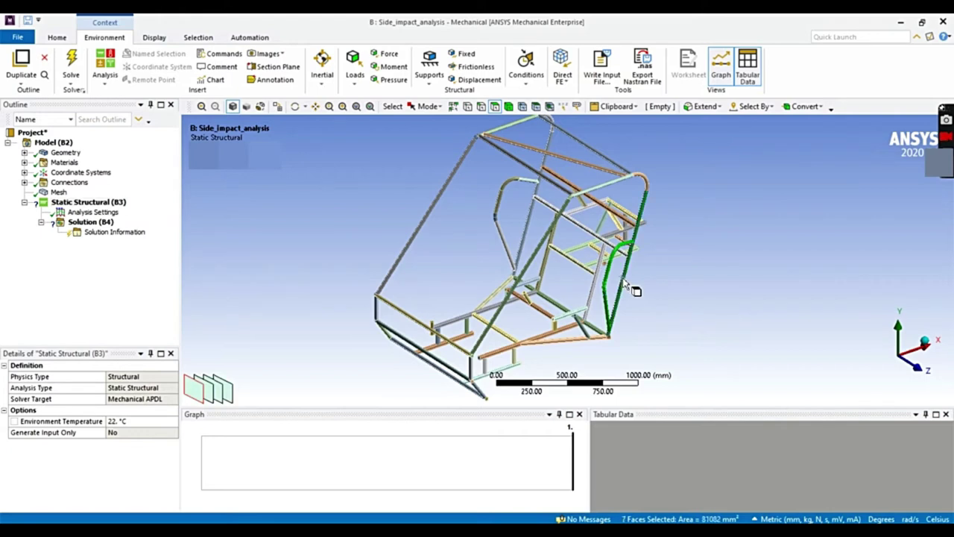
{"action": "right_click", "coordinate": [626, 288]}
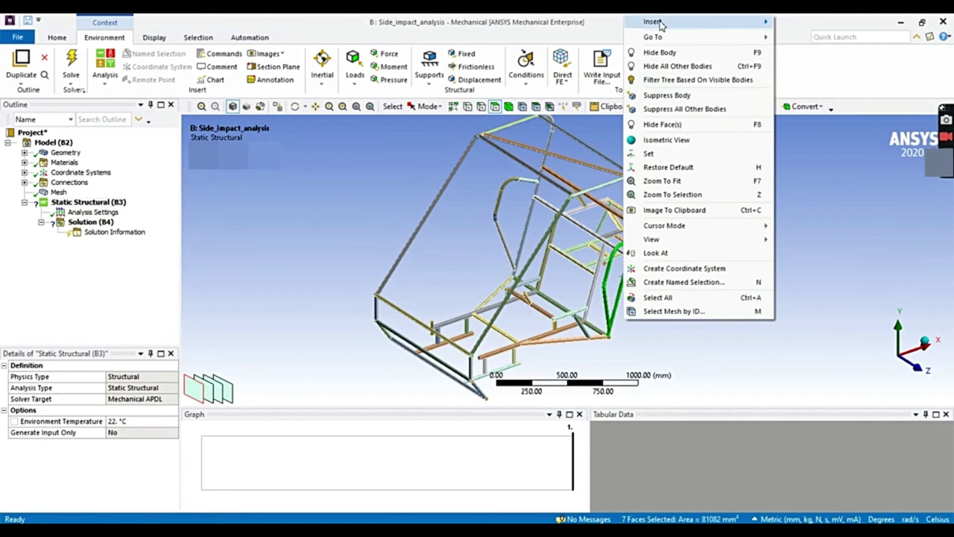
{"action": "mouse_move", "coordinate": [661, 18]}
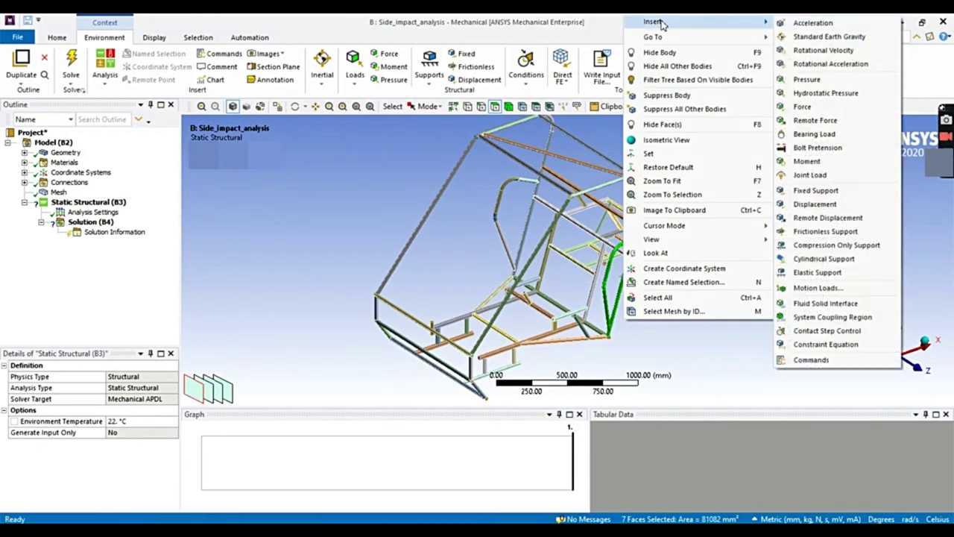
{"action": "left_click", "coordinate": [802, 107]}
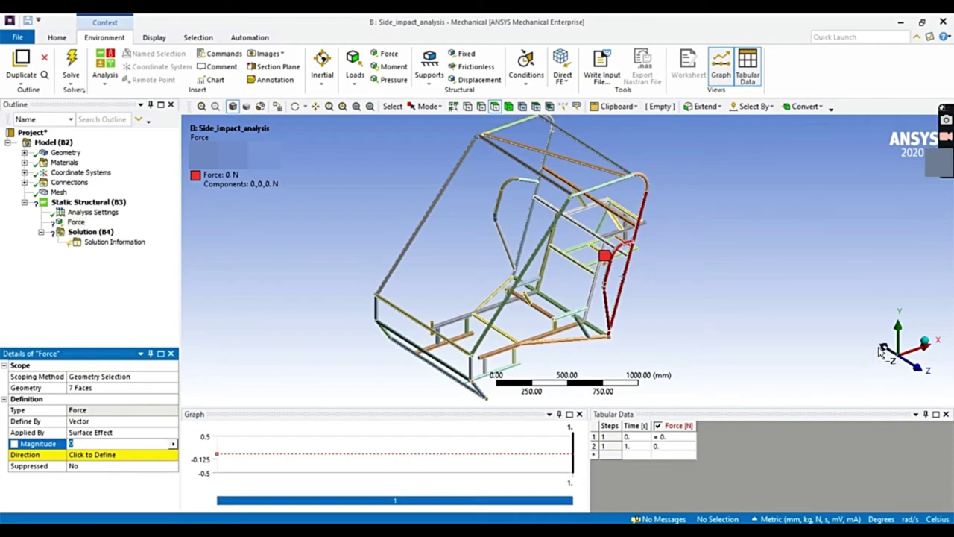
- Switch the Force to Components and set its Z component to -3470 N
{"action": "left_click", "coordinate": [120, 421]}
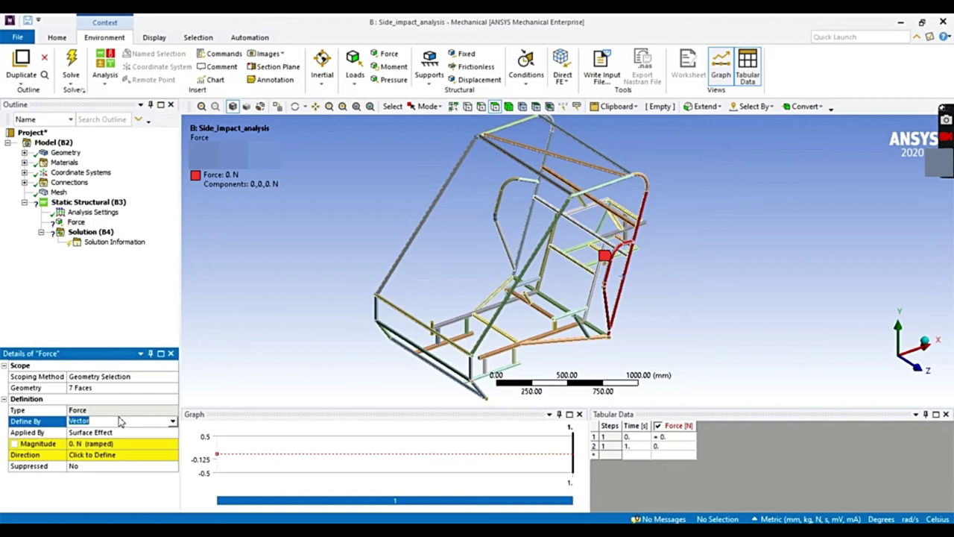
{"action": "left_click", "coordinate": [171, 422]}
{"action": "left_click", "coordinate": [136, 440]}
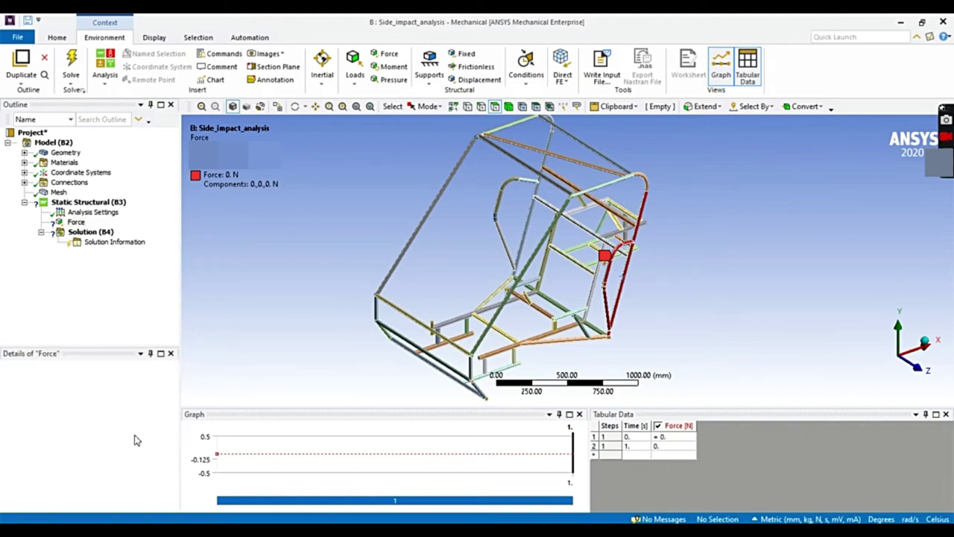
{"action": "left_click", "coordinate": [135, 477]}
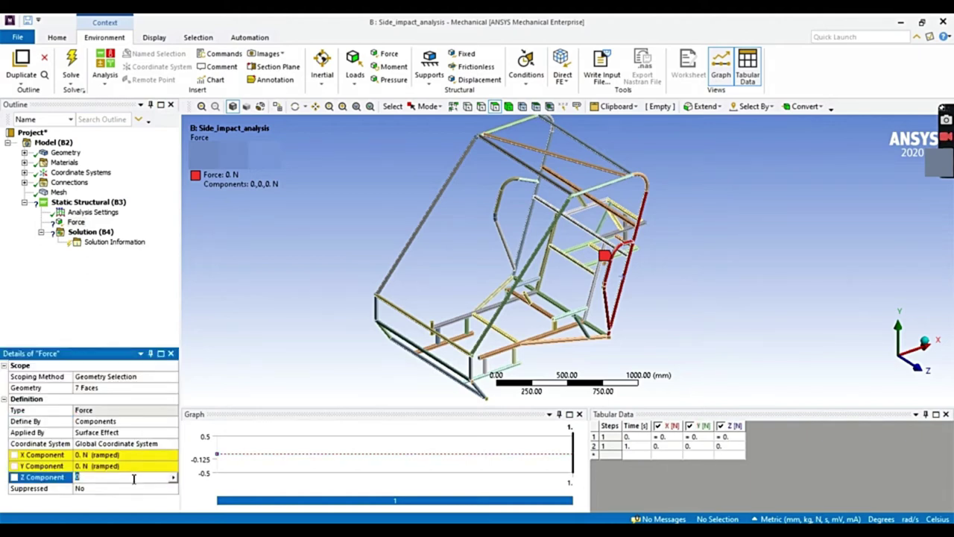
{"action": "type", "text": "-34709"}
{"action": "key", "text": "BackSpace"}
{"action": "key", "text": "Return"}
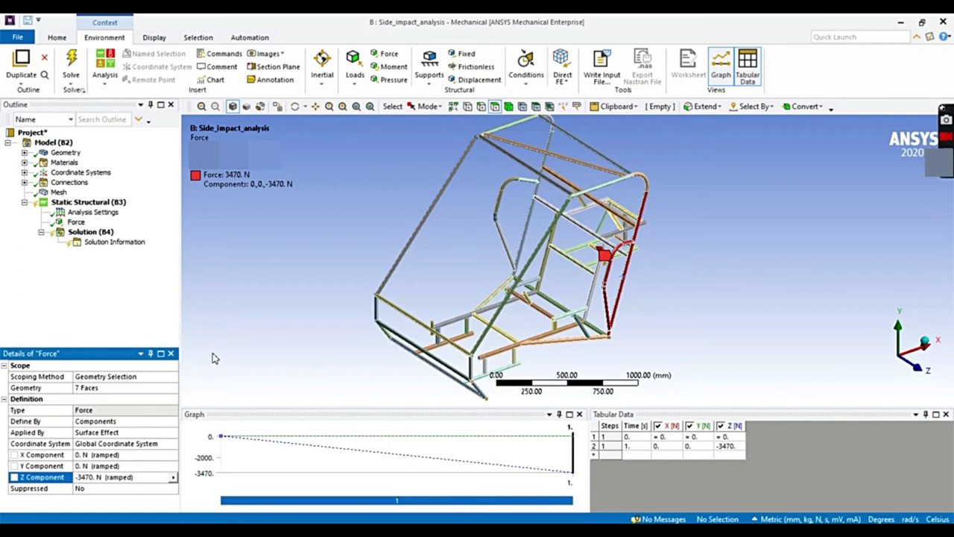
{"action": "left_click", "coordinate": [84, 203]}
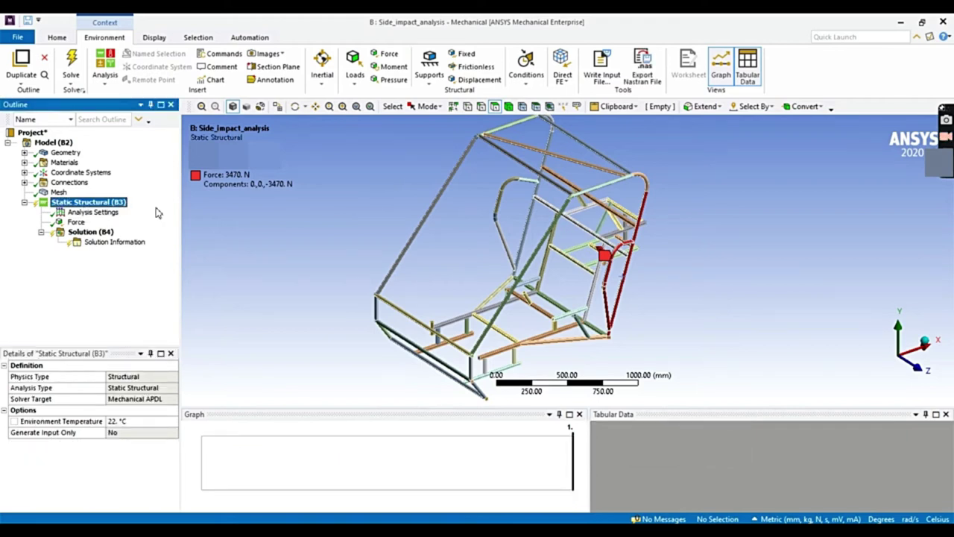
- Fix eight curved, vertical and lower diagonal tube faces with a Fixed Support, then recheck the Force
{"action": "left_click", "coordinate": [526, 179]}
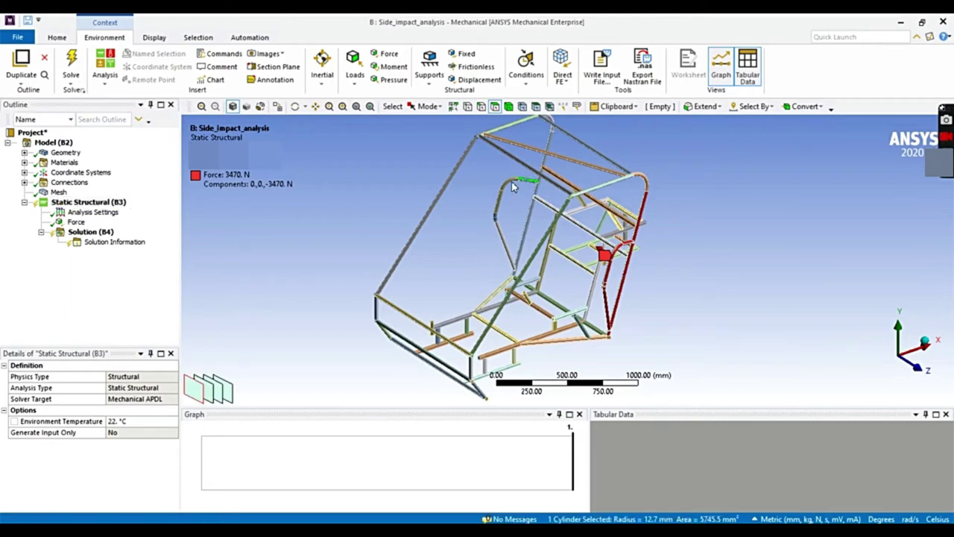
{"action": "left_click", "coordinate": [510, 188], "text": "ctrl"}
{"action": "left_click", "coordinate": [502, 194], "text": "ctrl"}
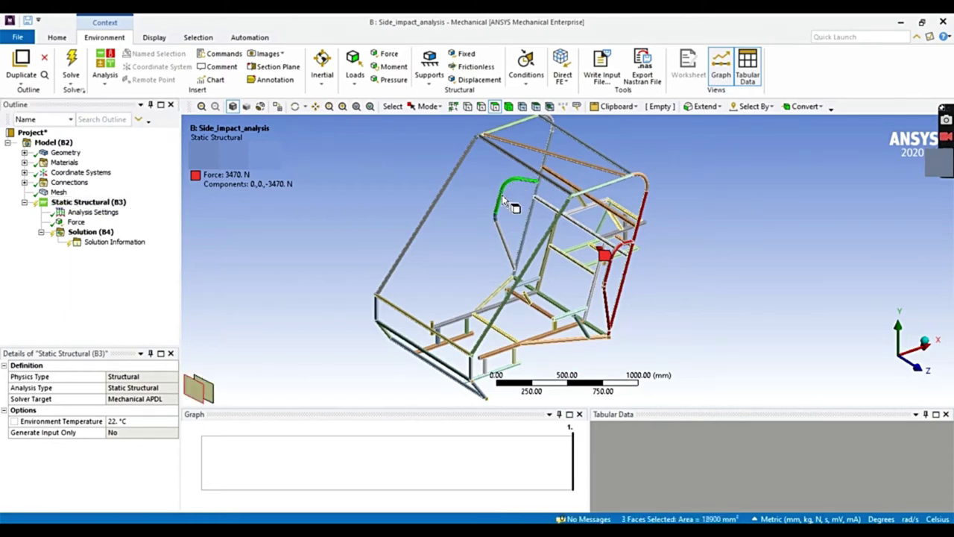
{"action": "left_click", "coordinate": [499, 222], "text": "ctrl"}
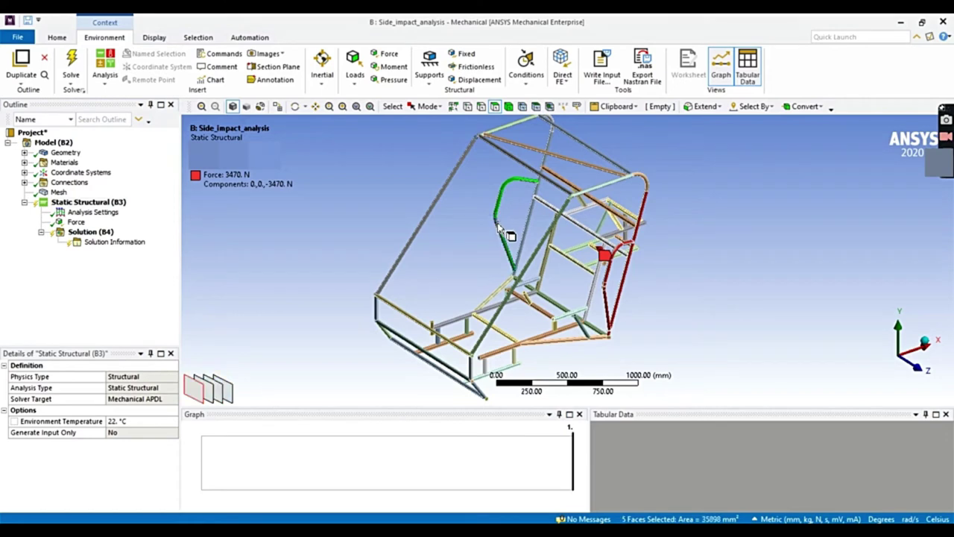
{"action": "left_click", "coordinate": [500, 227], "text": "ctrl"}
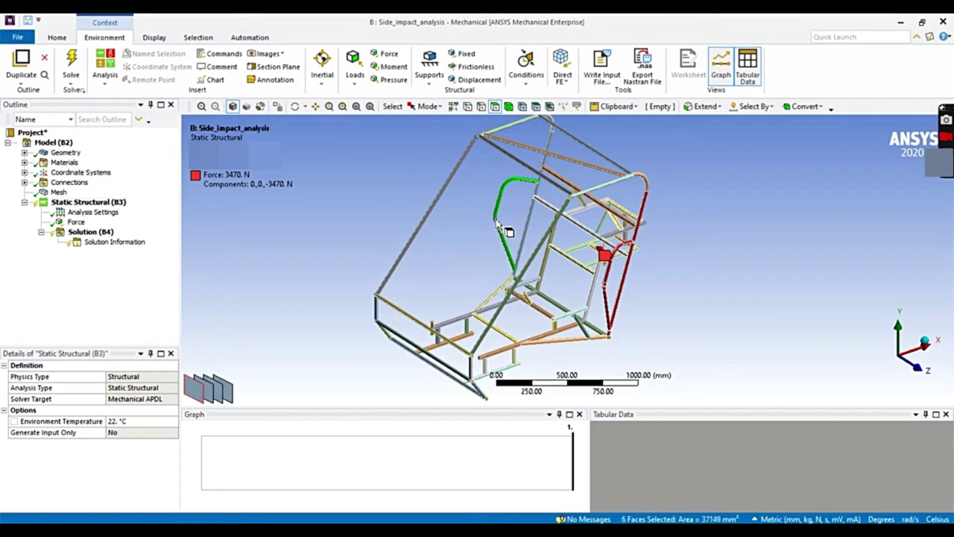
{"action": "left_click", "coordinate": [537, 196], "text": "ctrl"}
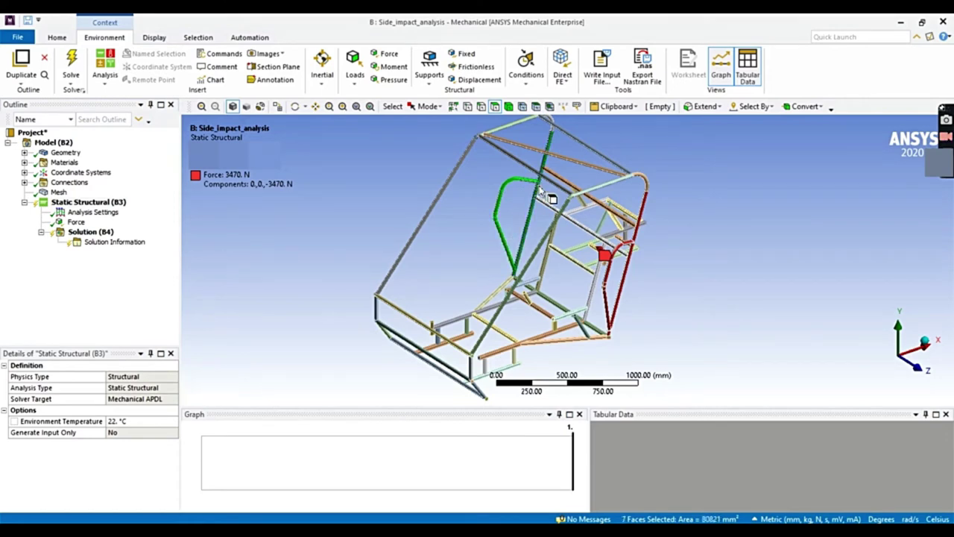
{"action": "left_click", "coordinate": [496, 295], "text": "ctrl"}
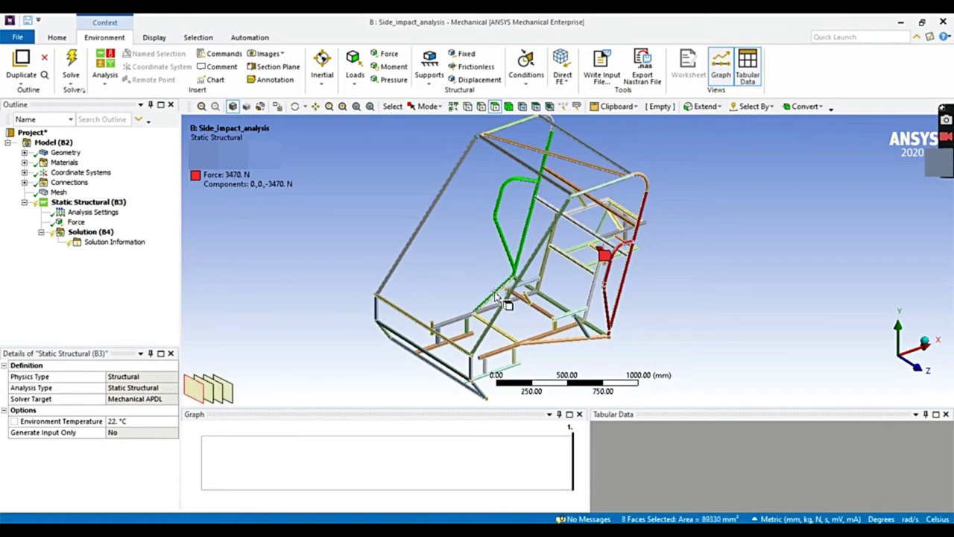
{"action": "right_click", "coordinate": [496, 210]}
{"action": "mouse_move", "coordinate": [539, 217]}
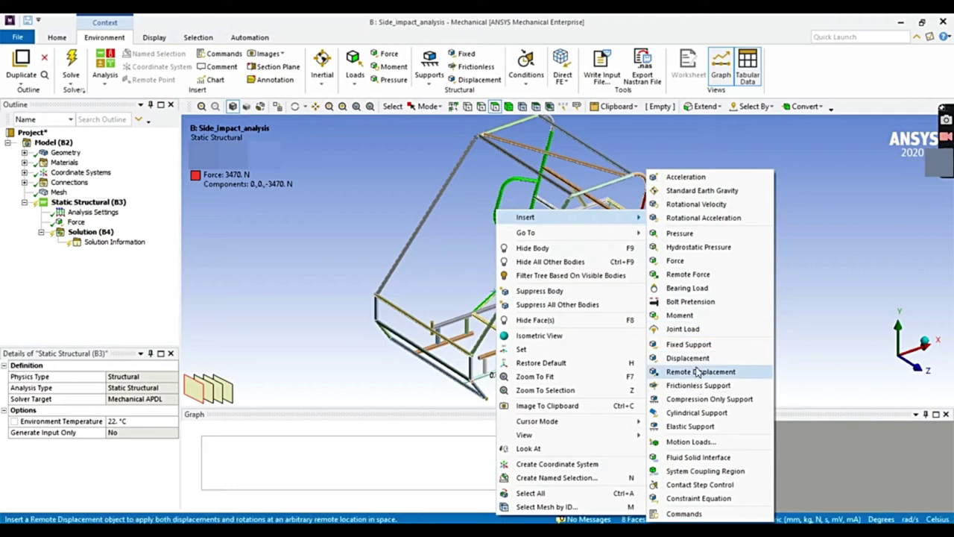
{"action": "left_click", "coordinate": [689, 344]}
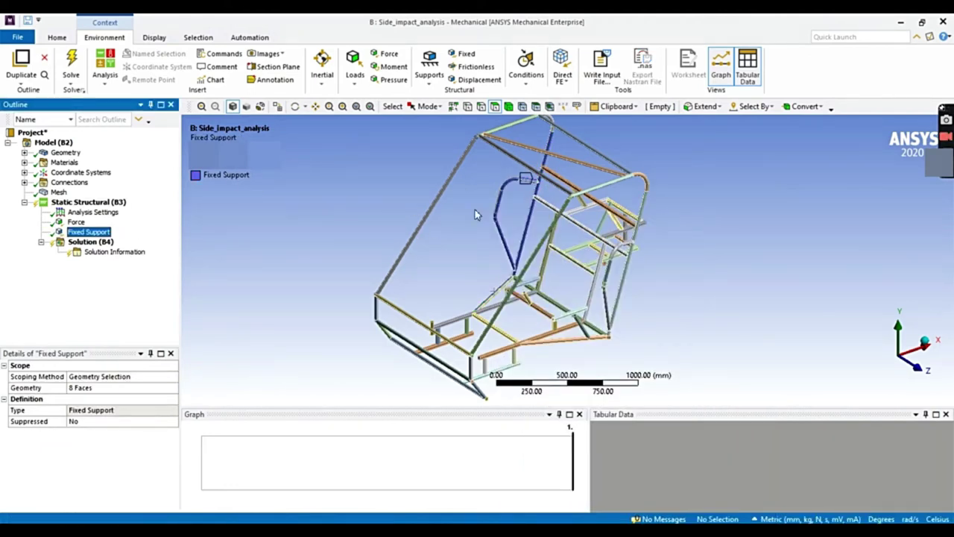
{"action": "left_click", "coordinate": [77, 222]}
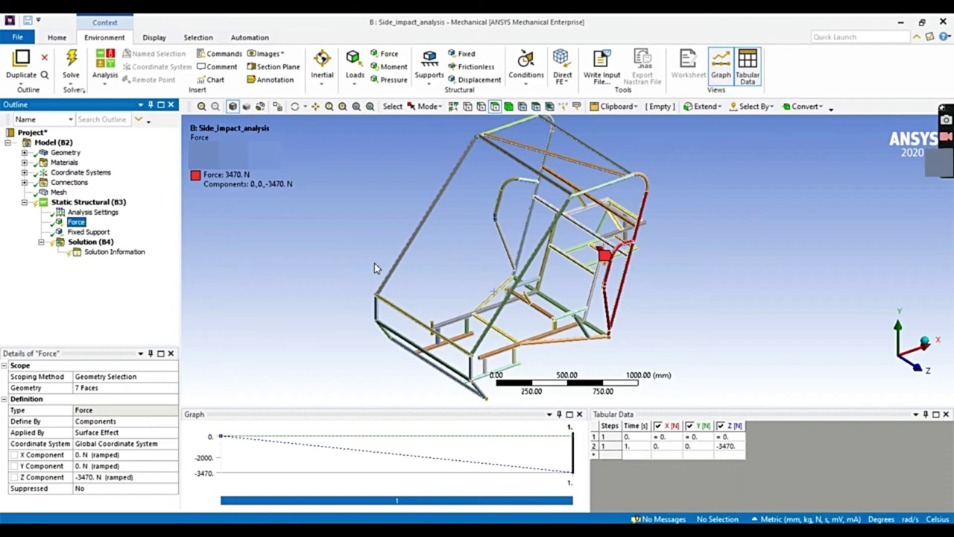
{"action": "left_click", "coordinate": [106, 243]}
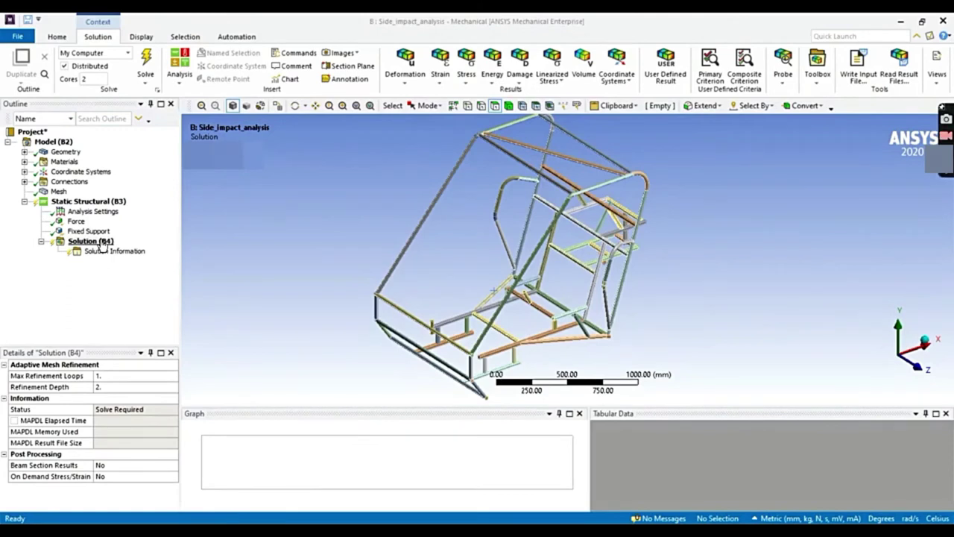
- Insert Total Deformation, Equivalent (von-Mises) Stress and a Max Equivalent Stress safety tool under Solution (B4)
{"action": "right_click", "coordinate": [103, 243]}
{"action": "mouse_move", "coordinate": [113, 246]}
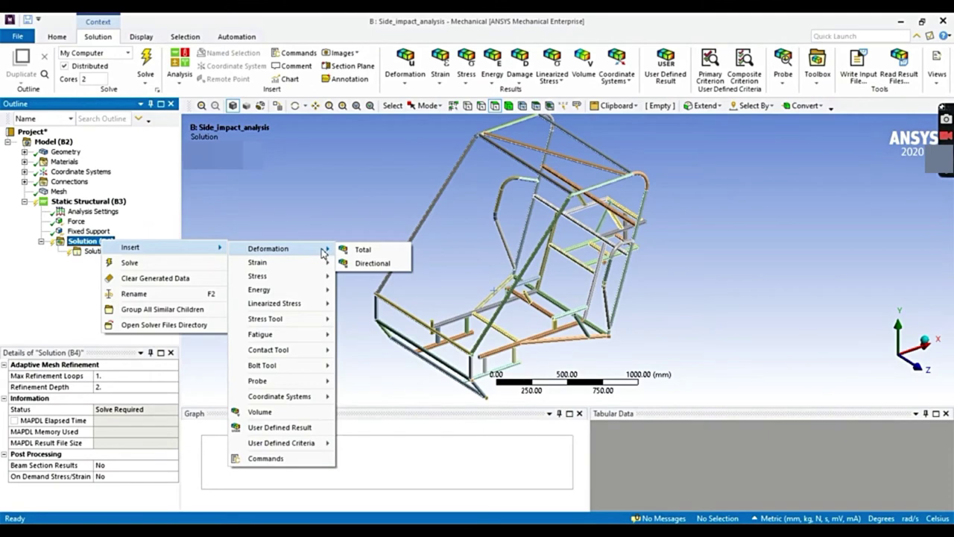
{"action": "left_click", "coordinate": [369, 249]}
{"action": "right_click", "coordinate": [88, 241]}
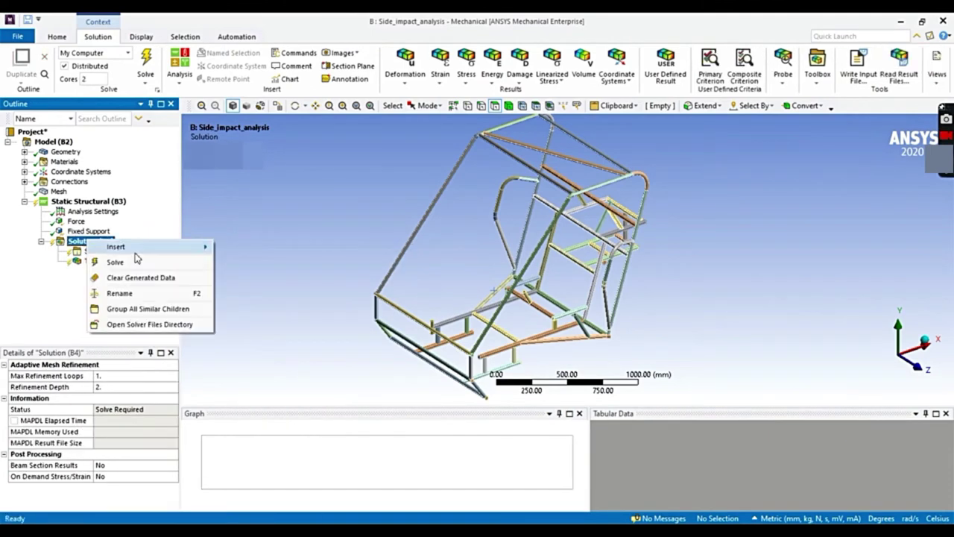
{"action": "mouse_move", "coordinate": [149, 246]}
{"action": "mouse_move", "coordinate": [269, 276]}
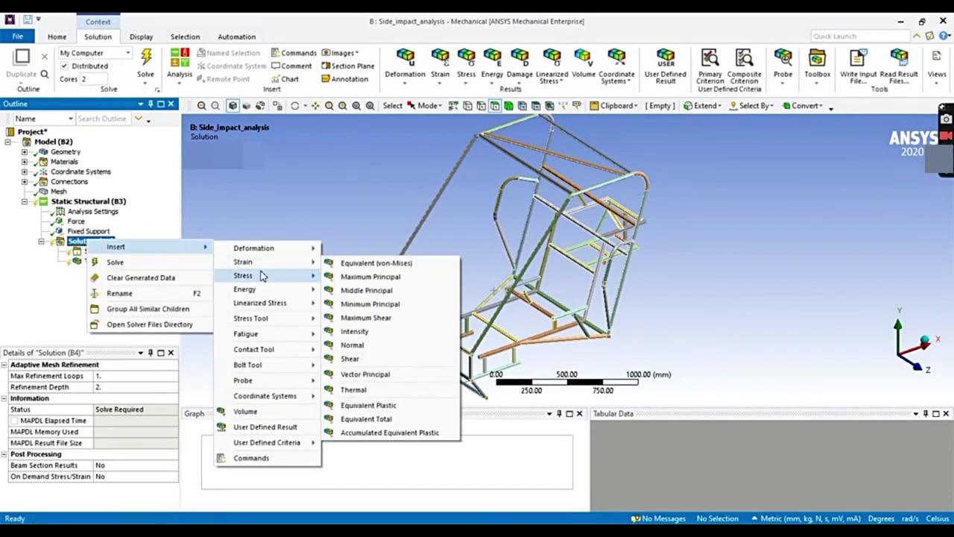
{"action": "left_click", "coordinate": [336, 279]}
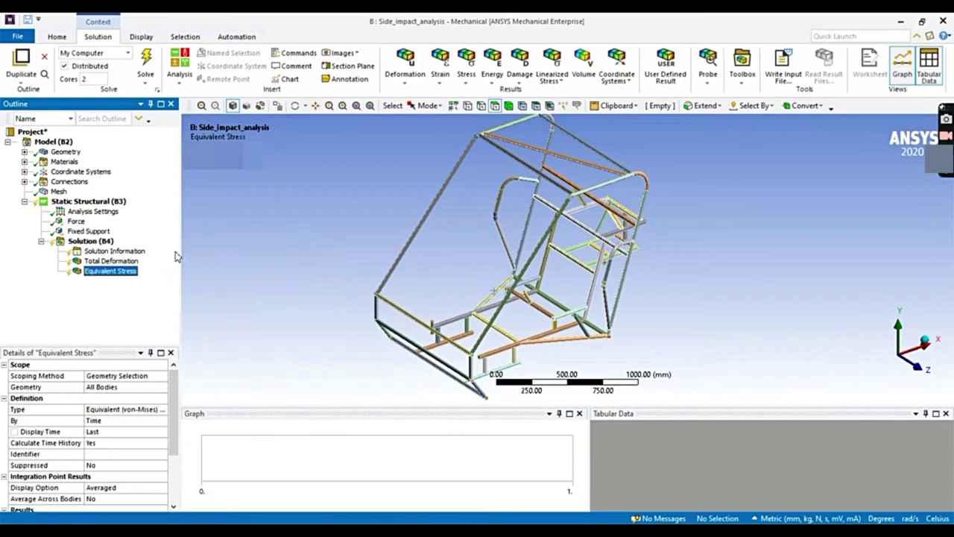
{"action": "right_click", "coordinate": [111, 245]}
{"action": "mouse_move", "coordinate": [149, 250]}
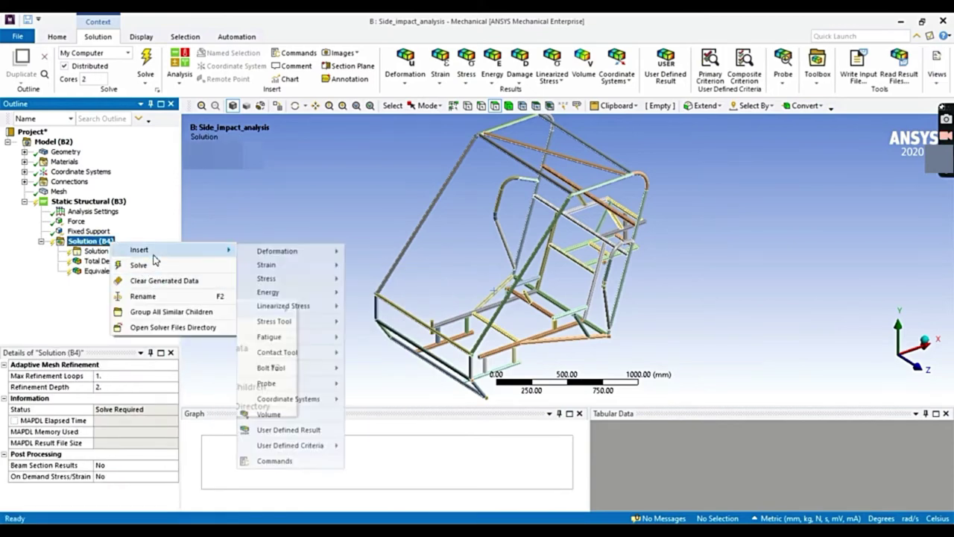
{"action": "mouse_move", "coordinate": [298, 325]}
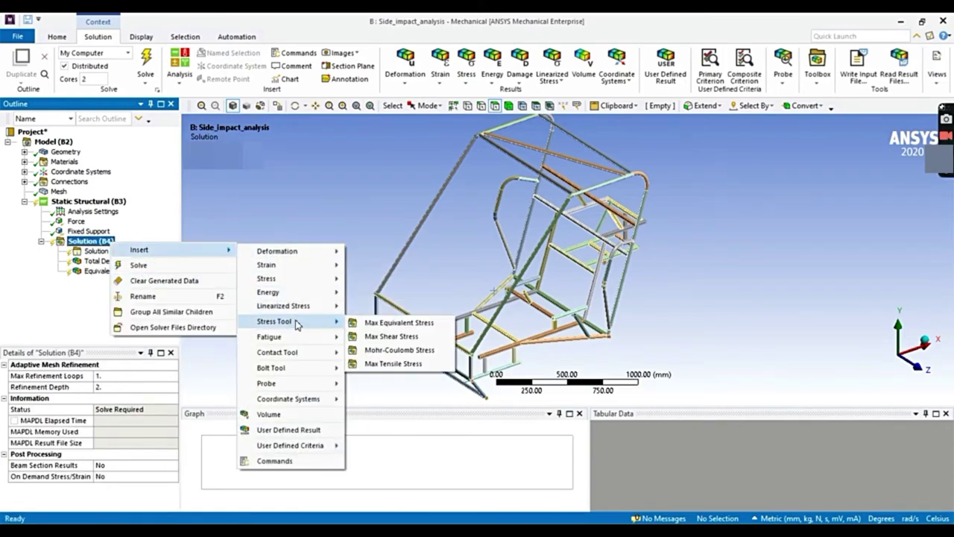
{"action": "left_click", "coordinate": [360, 331]}
{"action": "left_click", "coordinate": [109, 292]}
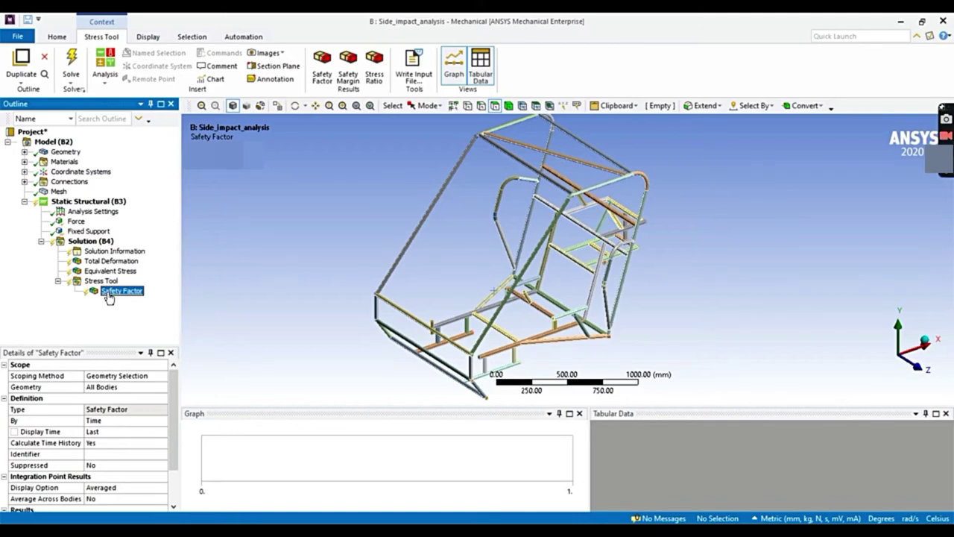
- Solve Solution (B4) for the side-impact analysis
{"action": "right_click", "coordinate": [96, 245]}
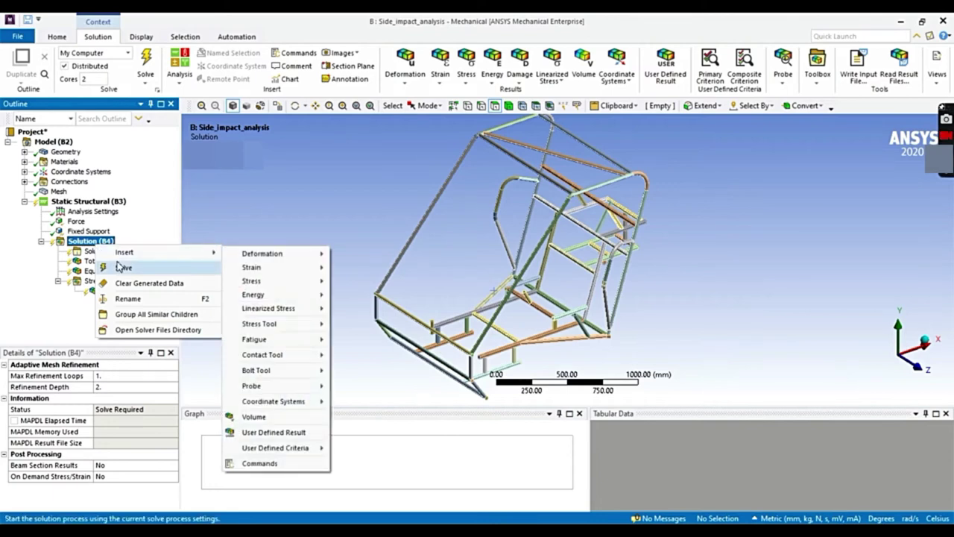
{"action": "left_click", "coordinate": [118, 266]}
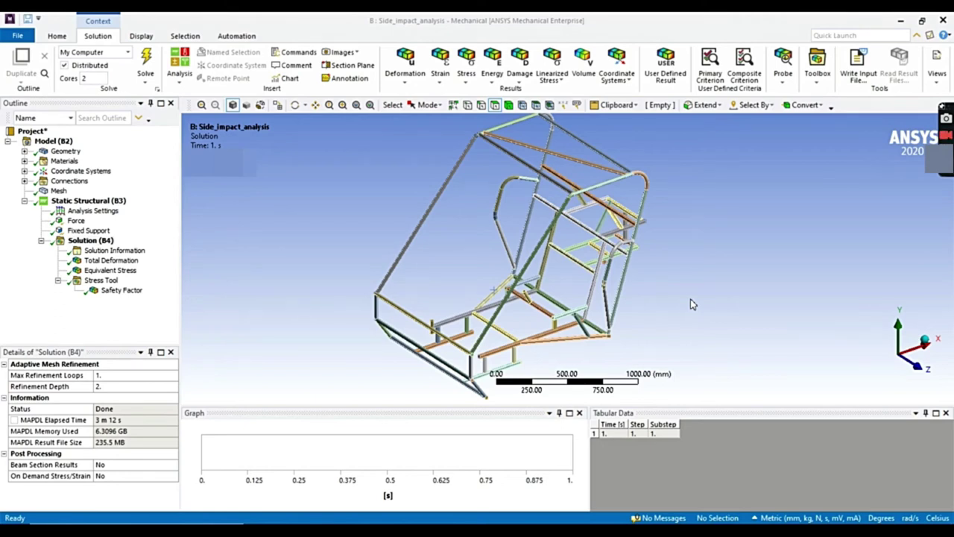
- View the Total Deformation and Equivalent Stress contours at 1.0 (True Scale), then the Stress Tool
{"action": "left_click", "coordinate": [103, 264]}
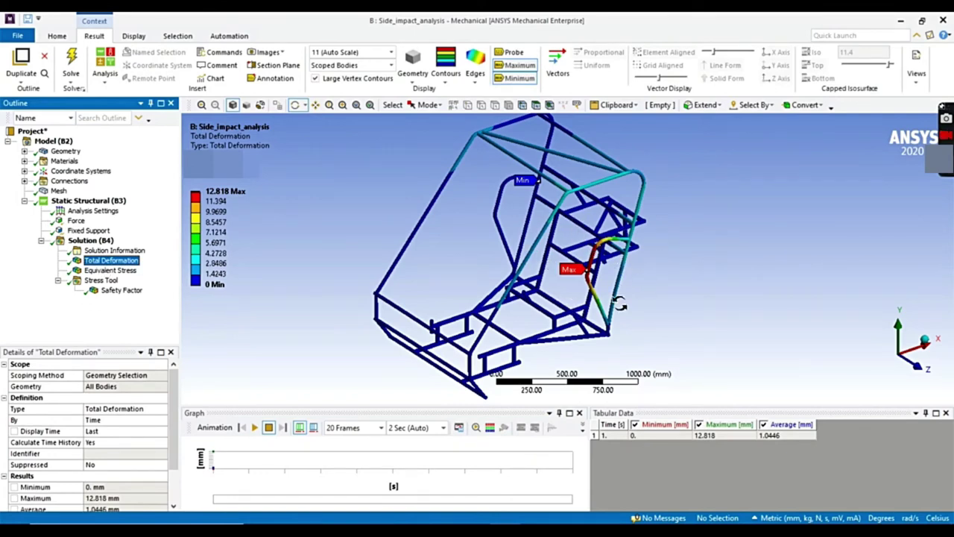
{"action": "left_click", "coordinate": [112, 271]}
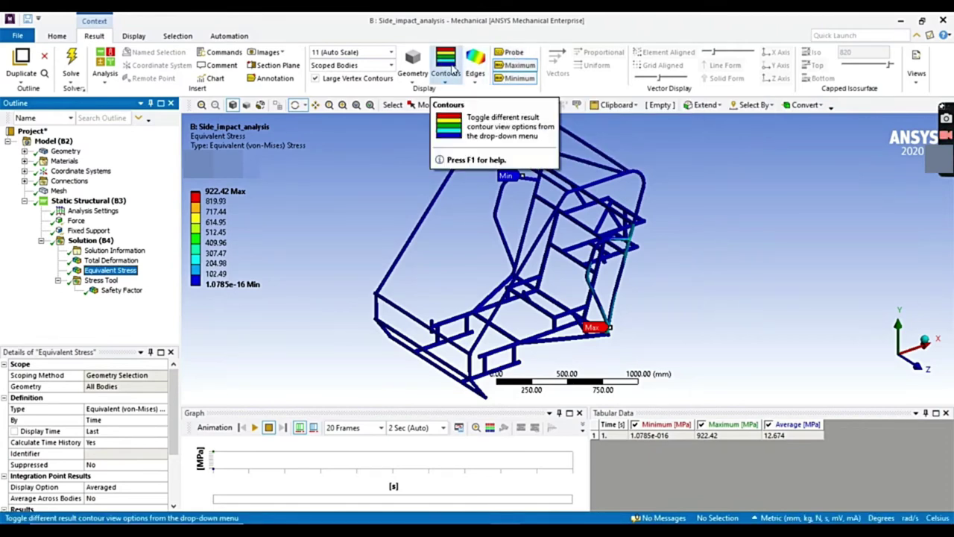
{"action": "left_click", "coordinate": [391, 53]}
{"action": "left_click", "coordinate": [370, 75]}
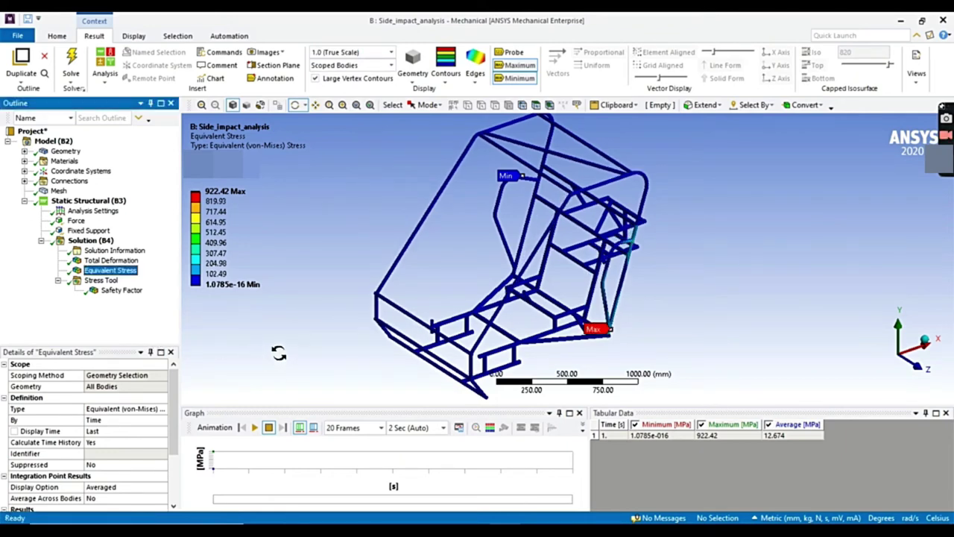
{"action": "left_click", "coordinate": [104, 280]}
- Review the side-impact Safety Factor contour and its animation, then select Solution (B4)
{"action": "left_click", "coordinate": [122, 290]}
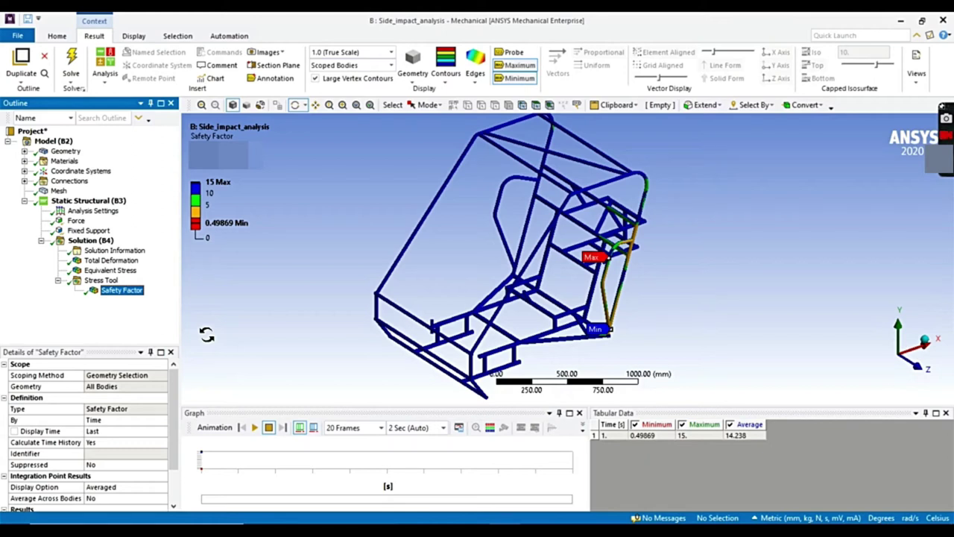
{"action": "left_click", "coordinate": [207, 218]}
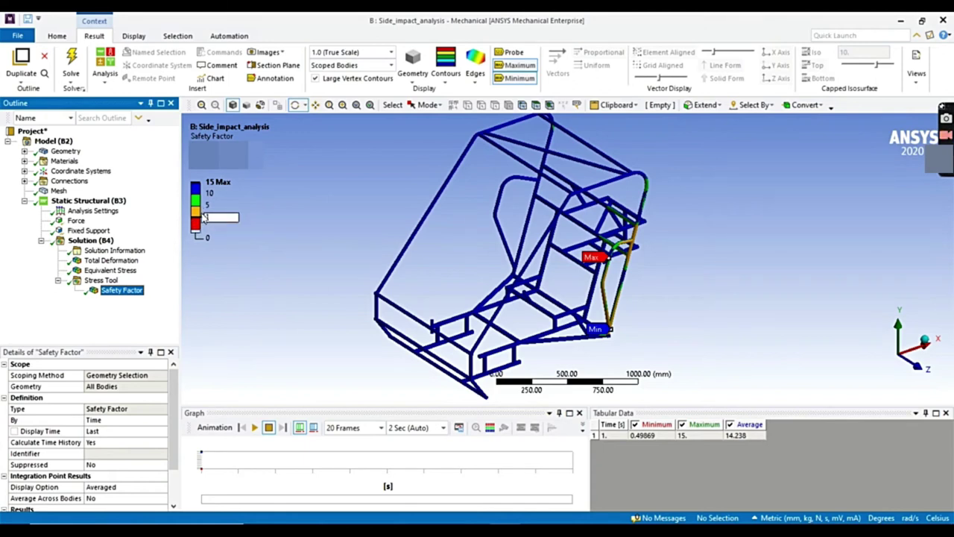
{"action": "key", "text": "Escape"}
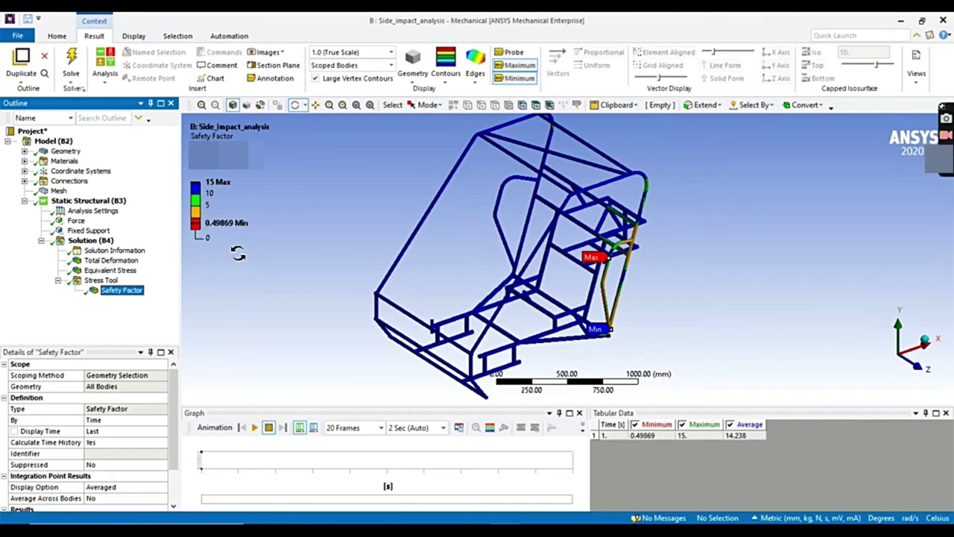
{"action": "left_click", "coordinate": [254, 428]}
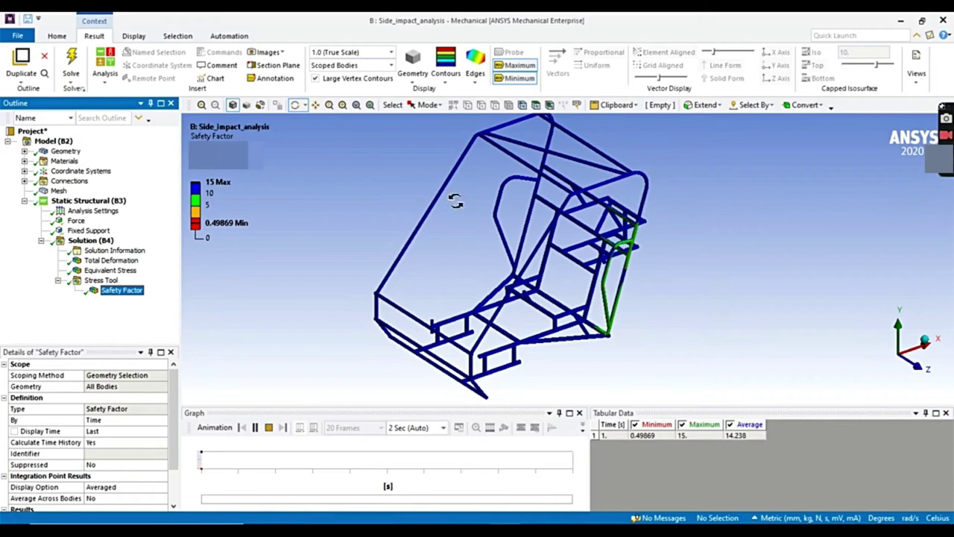
{"action": "left_click", "coordinate": [96, 241]}
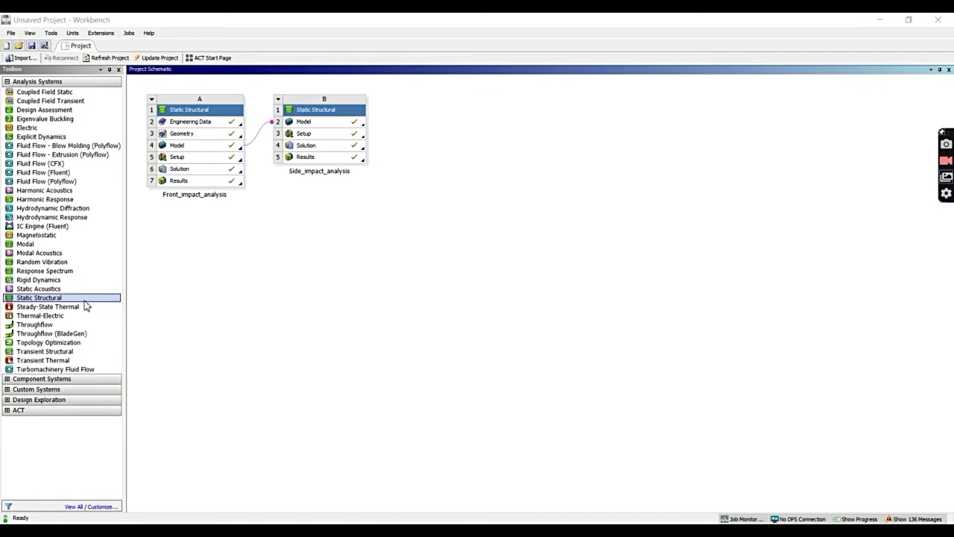
- Add a new Static Structural system C and rename it Top_impact_analysis
{"action": "left_click_drag", "start_coordinate": [84, 305], "coordinate": [454, 140]}
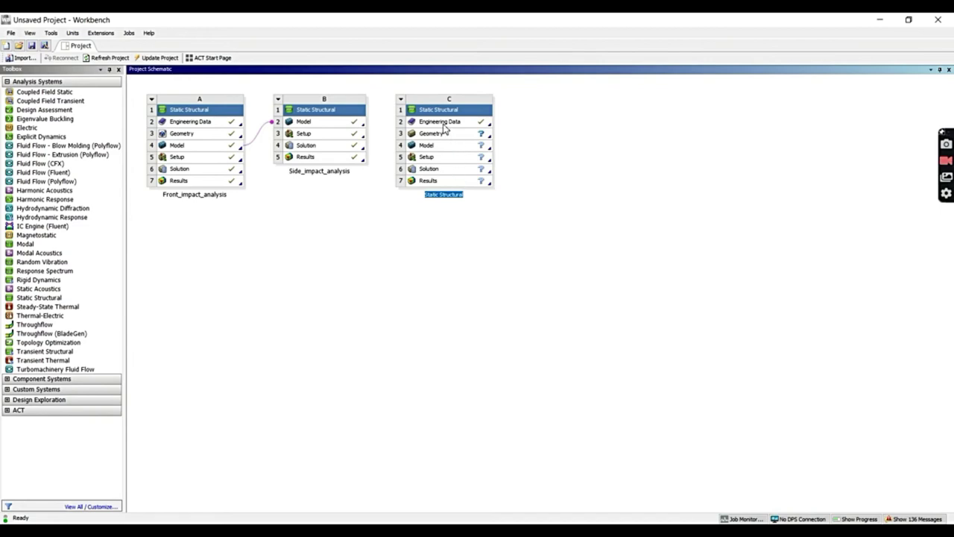
{"action": "left_click", "coordinate": [436, 111]}
{"action": "right_click", "coordinate": [435, 112]}
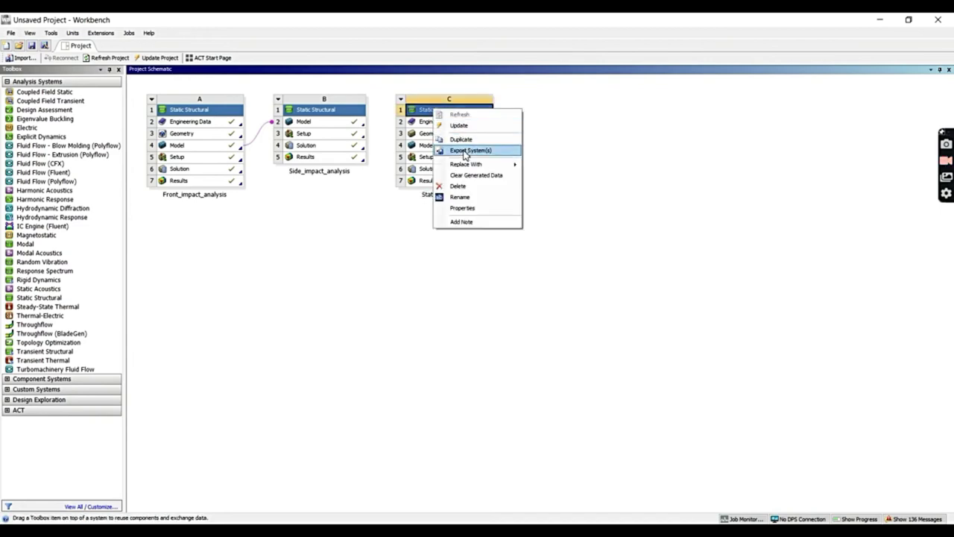
{"action": "left_click", "coordinate": [471, 198]}
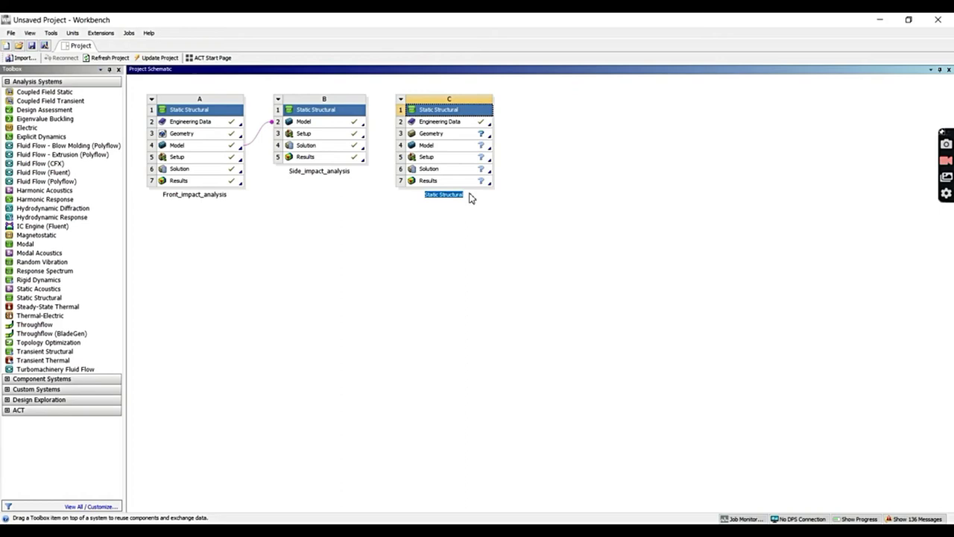
{"action": "type", "text": "Top_impact_analysis"}
{"action": "left_click", "coordinate": [428, 228]}
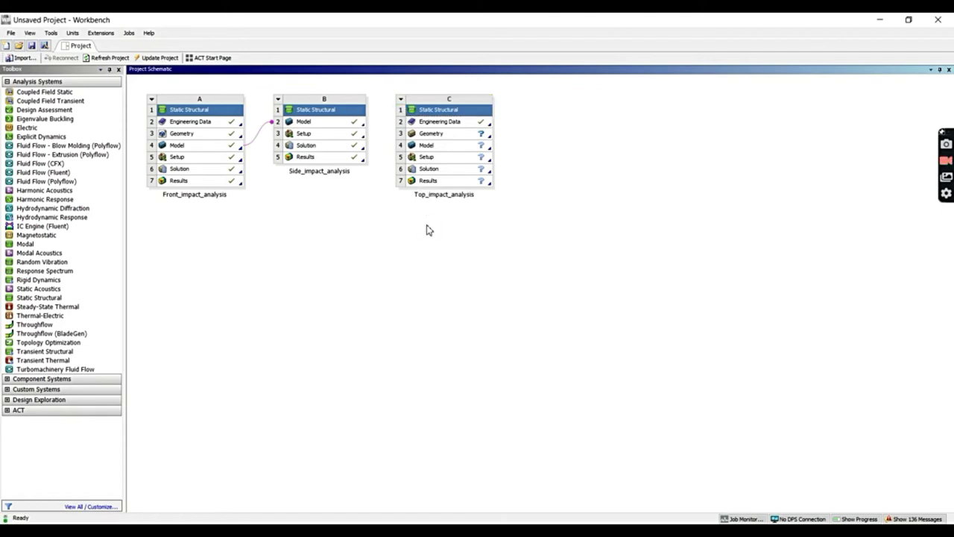
{"action": "left_click", "coordinate": [464, 122]}
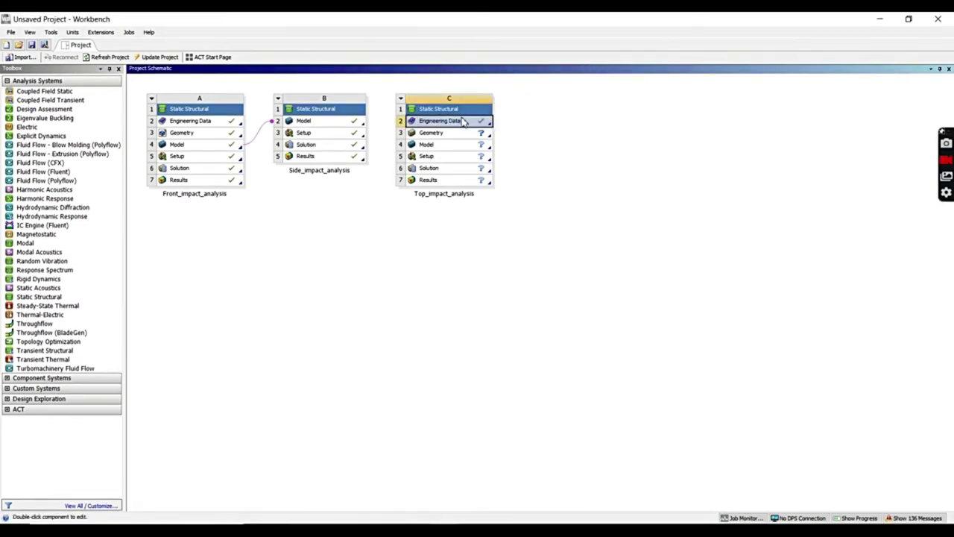
- Suppress Structural Steel in system C's Engineering Data, leaving AISI 4130 active
{"action": "double_click", "coordinate": [464, 122]}
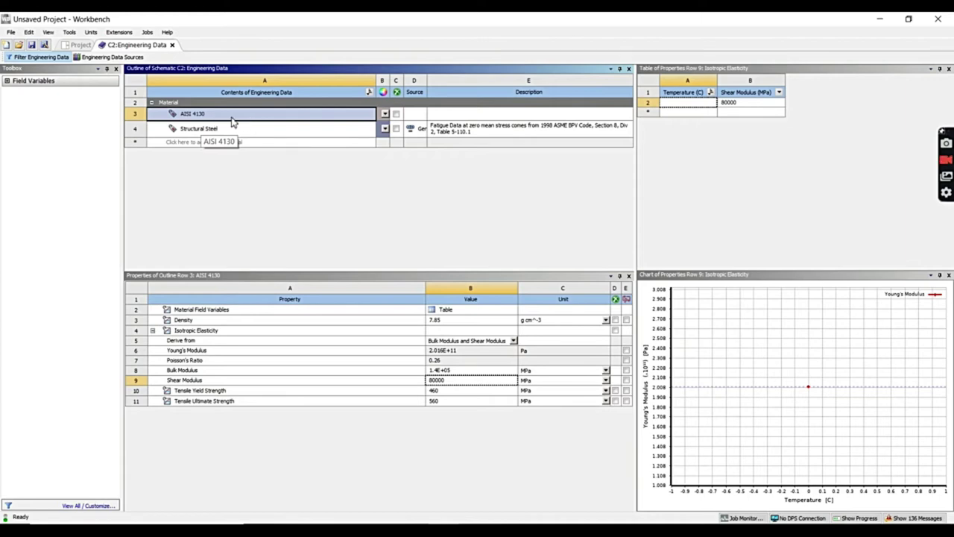
{"action": "left_click", "coordinate": [282, 138]}
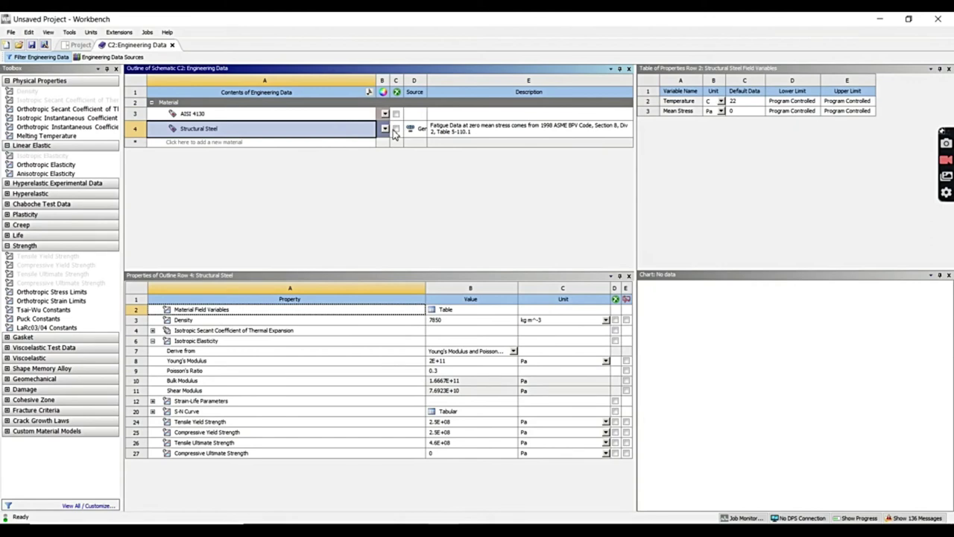
{"action": "left_click", "coordinate": [395, 130]}
{"action": "left_click", "coordinate": [395, 130]}
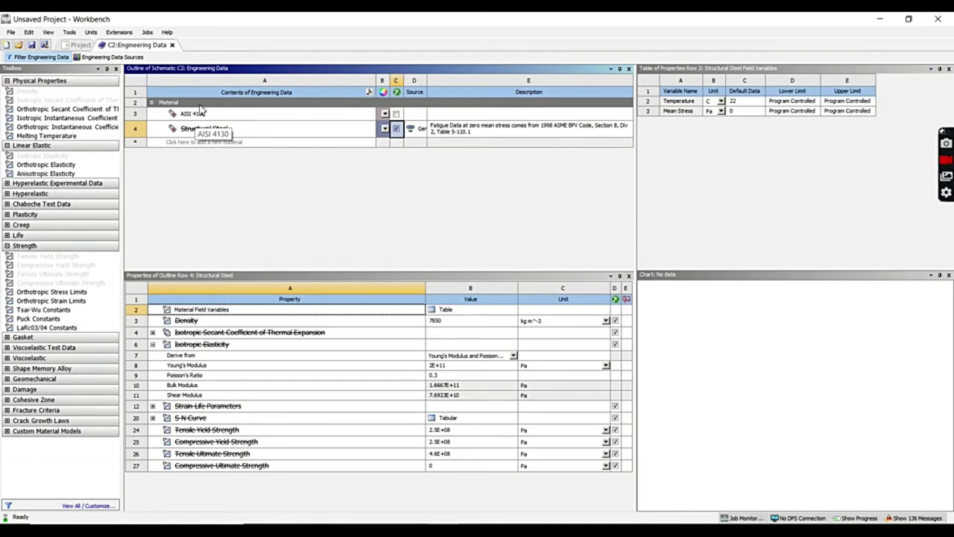
{"action": "left_click", "coordinate": [173, 45]}
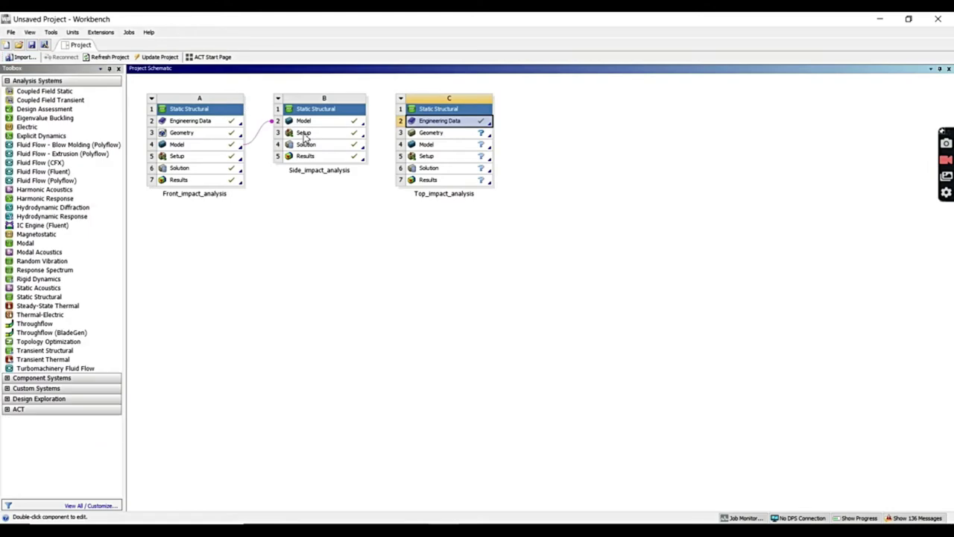
- Import rollcage 2k20 2a.STEP into C3 Geometry and open the C4 model in Mechanical
{"action": "right_click", "coordinate": [440, 138]}
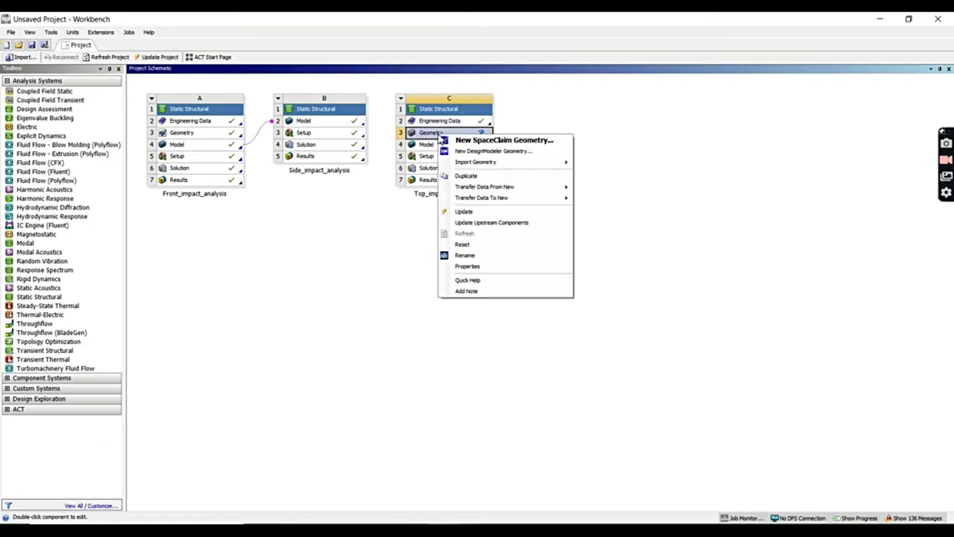
{"action": "mouse_move", "coordinate": [477, 162]}
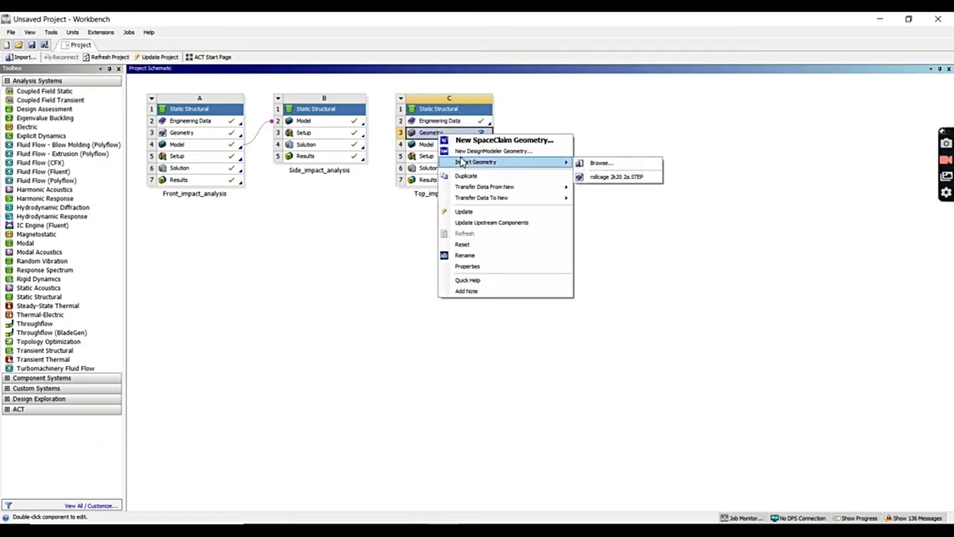
{"action": "left_click", "coordinate": [617, 176]}
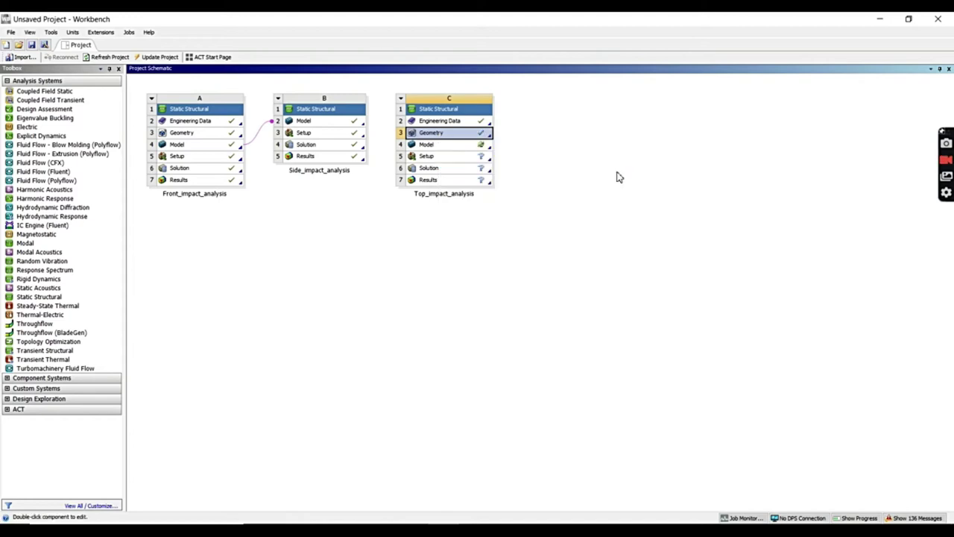
{"action": "right_click", "coordinate": [434, 147]}
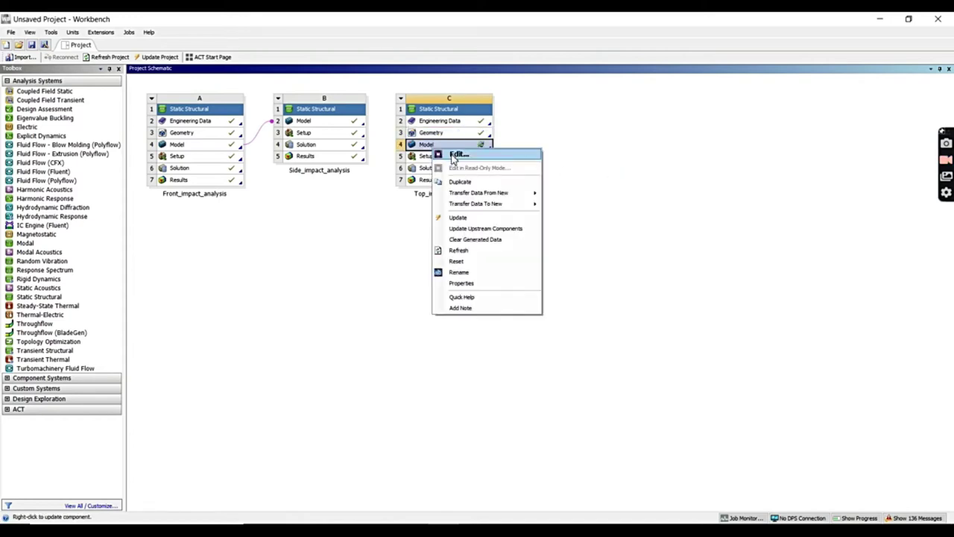
{"action": "left_click", "coordinate": [454, 155]}
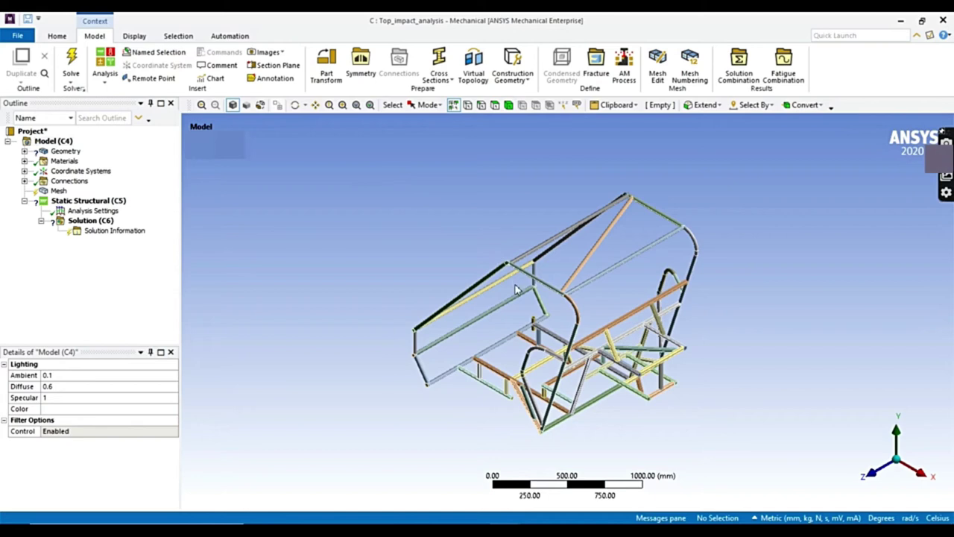
- Expand Geometry and select all 89 roll-cage bodies
{"action": "left_click", "coordinate": [296, 108]}
{"action": "left_click_drag", "start_coordinate": [447, 315], "coordinate": [694, 401]}
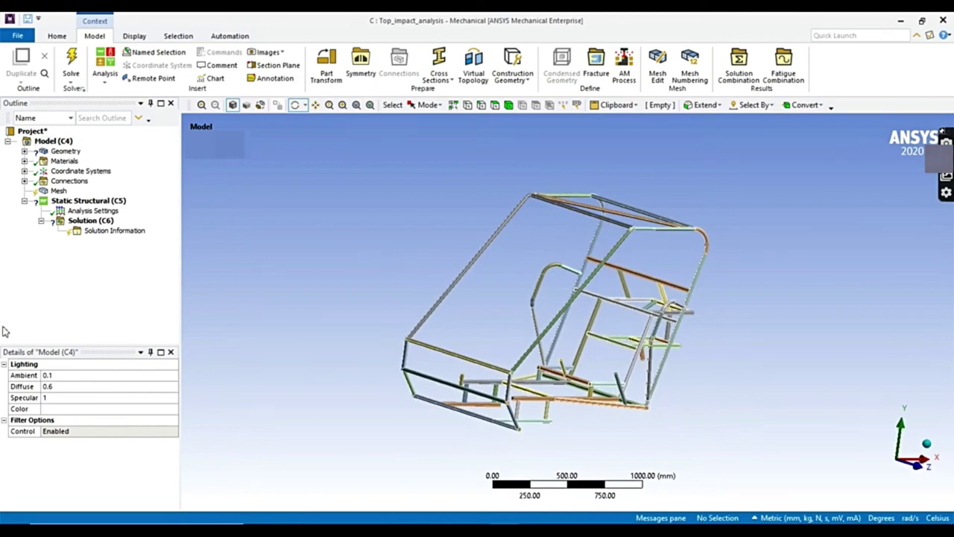
{"action": "left_click", "coordinate": [66, 151]}
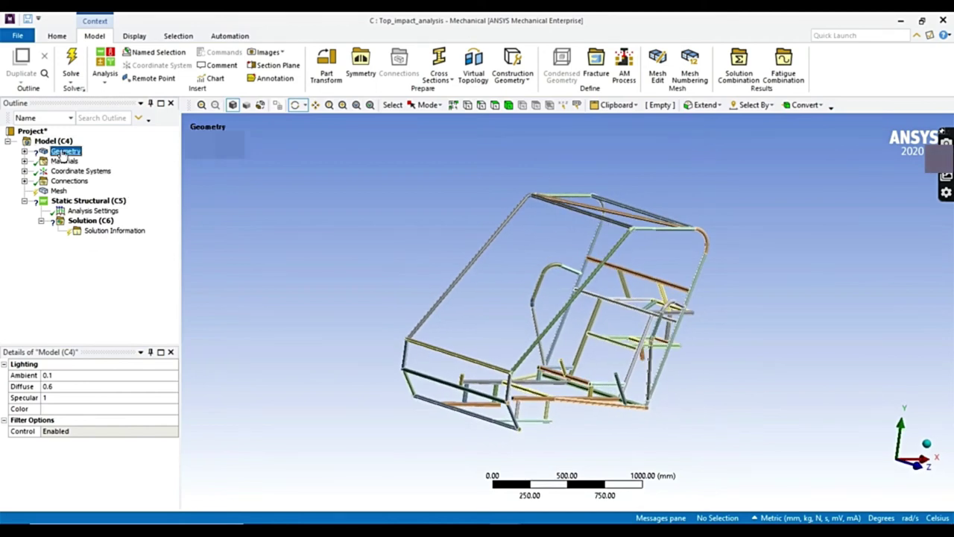
{"action": "left_click", "coordinate": [24, 151]}
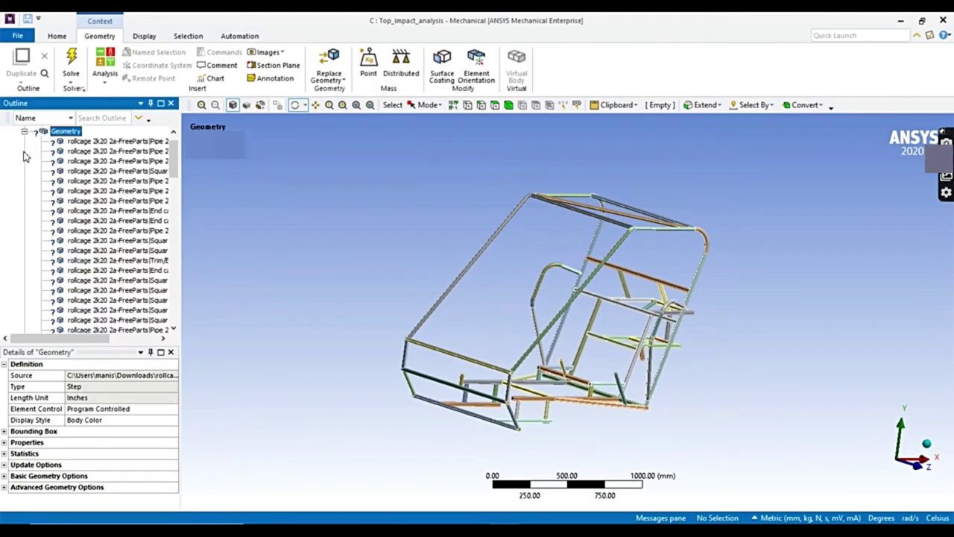
{"action": "left_click", "coordinate": [85, 144]}
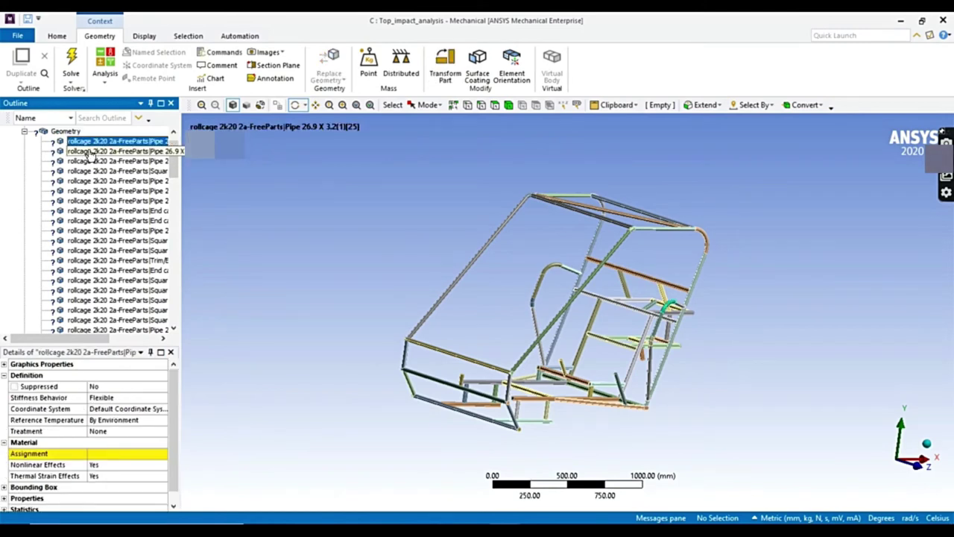
{"action": "left_click", "coordinate": [90, 152], "text": "ctrl"}
{"action": "left_click", "coordinate": [91, 161], "text": "ctrl"}
{"action": "left_click", "coordinate": [92, 171], "text": "ctrl"}
{"action": "left_click", "coordinate": [93, 180], "text": "ctrl"}
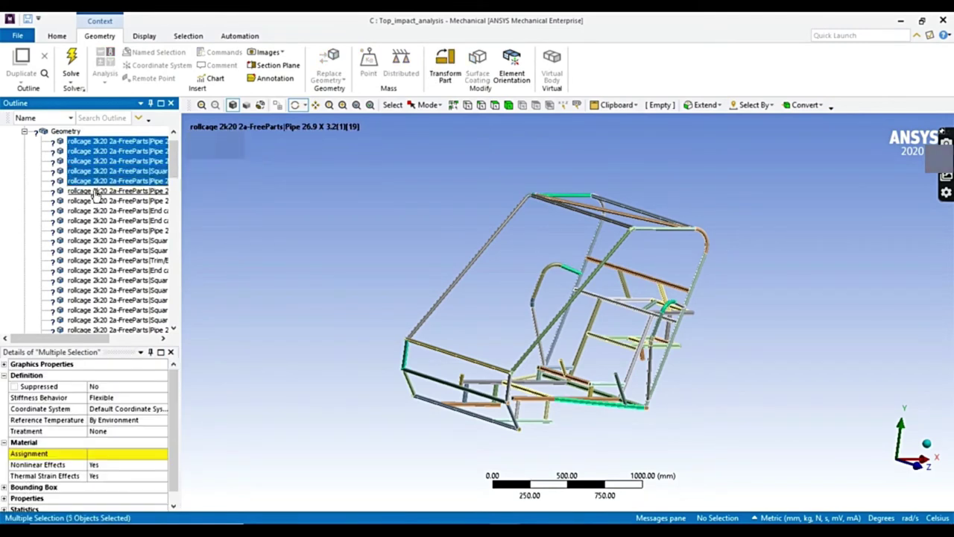
{"action": "scroll", "coordinate": [95, 193], "scroll_direction": "down", "scroll_amount": 5}
{"action": "left_click", "coordinate": [95, 210], "text": "shift"}
{"action": "left_click", "coordinate": [95, 230], "text": "shift"}
{"action": "left_click", "coordinate": [96, 240], "text": "shift"}
{"action": "left_click", "coordinate": [97, 252], "text": "ctrl"}
{"action": "left_click", "coordinate": [99, 269], "text": "ctrl"}
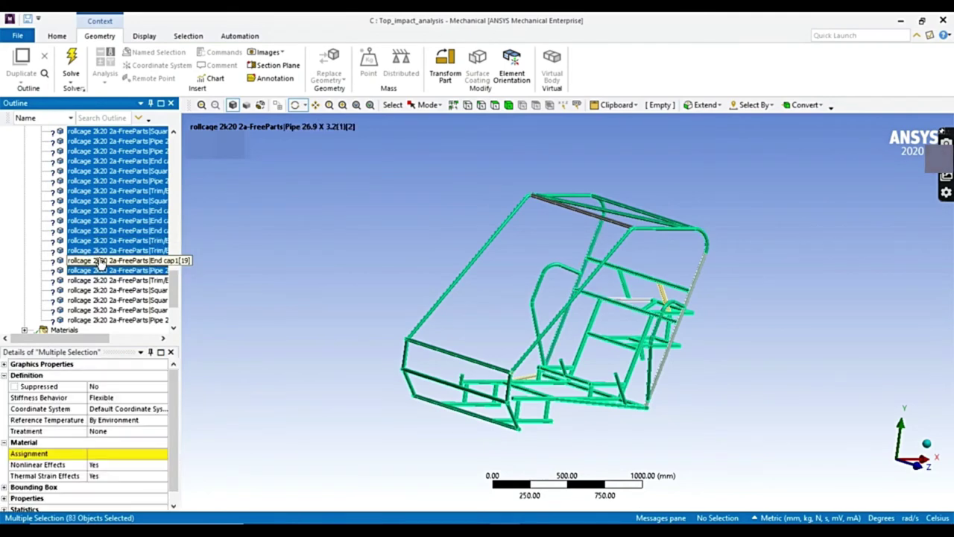
{"action": "left_click", "coordinate": [99, 260], "text": "ctrl"}
{"action": "left_click", "coordinate": [99, 280], "text": "ctrl"}
{"action": "left_click", "coordinate": [99, 290], "text": "ctrl"}
{"action": "left_click", "coordinate": [100, 299], "text": "ctrl"}
{"action": "left_click", "coordinate": [100, 309], "text": "ctrl"}
{"action": "left_click", "coordinate": [101, 319], "text": "ctrl"}
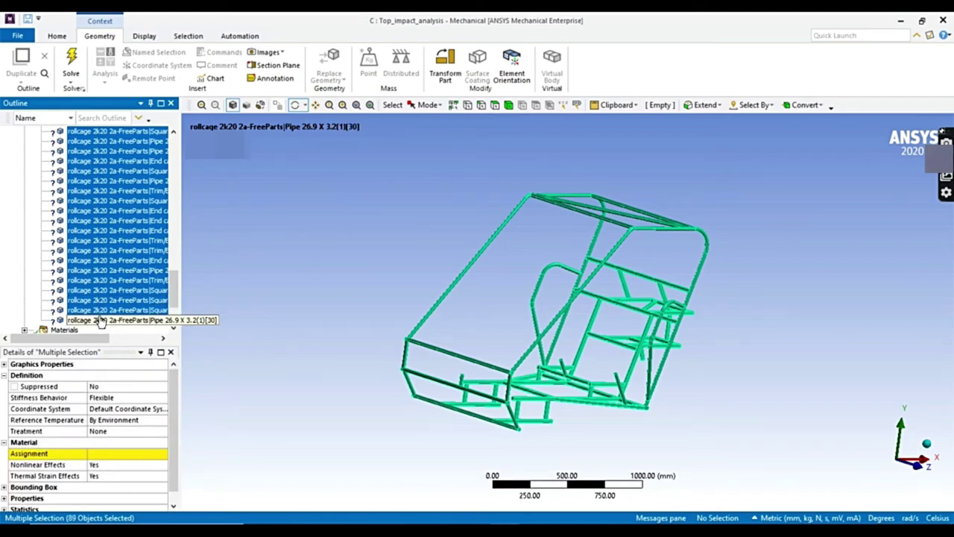
- Assign AISI 4130 as the material of the selected bodies, then collapse Geometry
{"action": "left_click", "coordinate": [161, 453]}
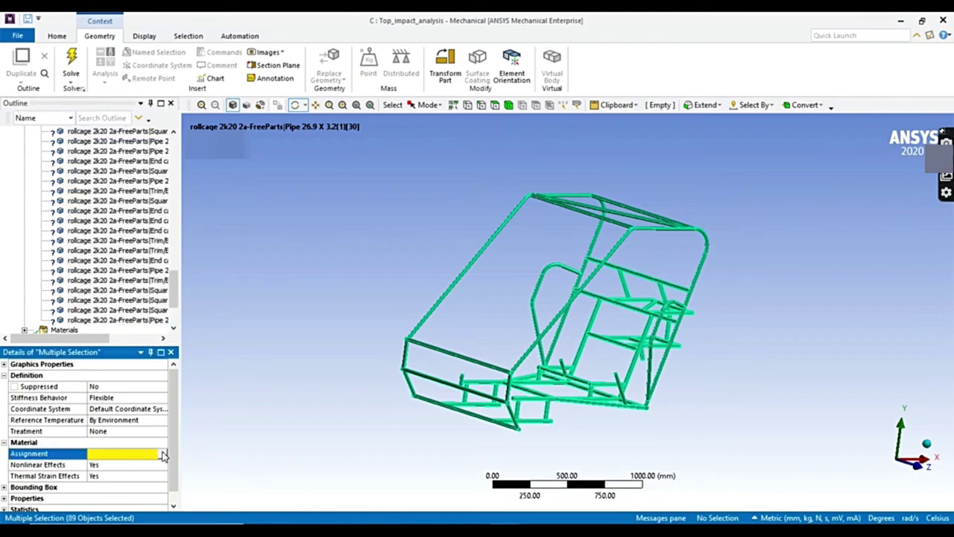
{"action": "left_click", "coordinate": [162, 455]}
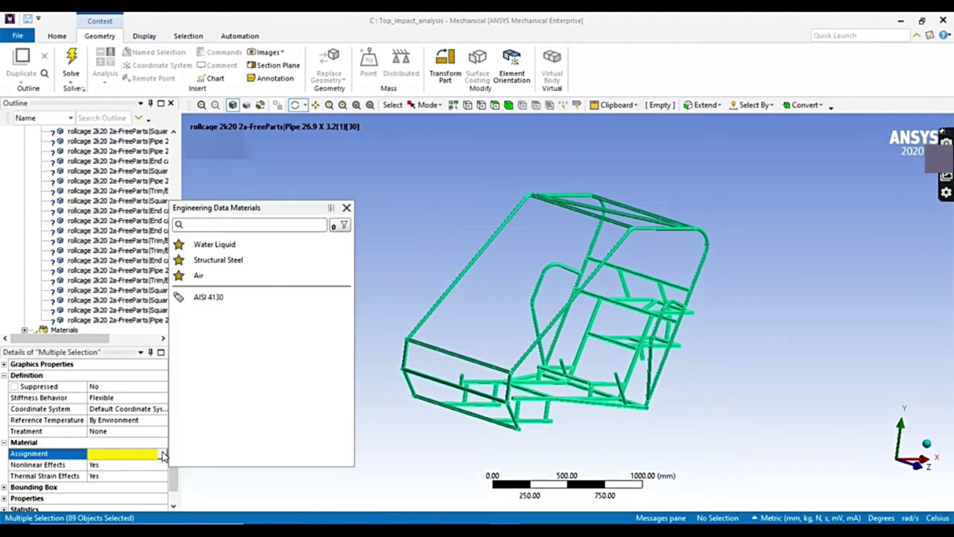
{"action": "left_click", "coordinate": [205, 302]}
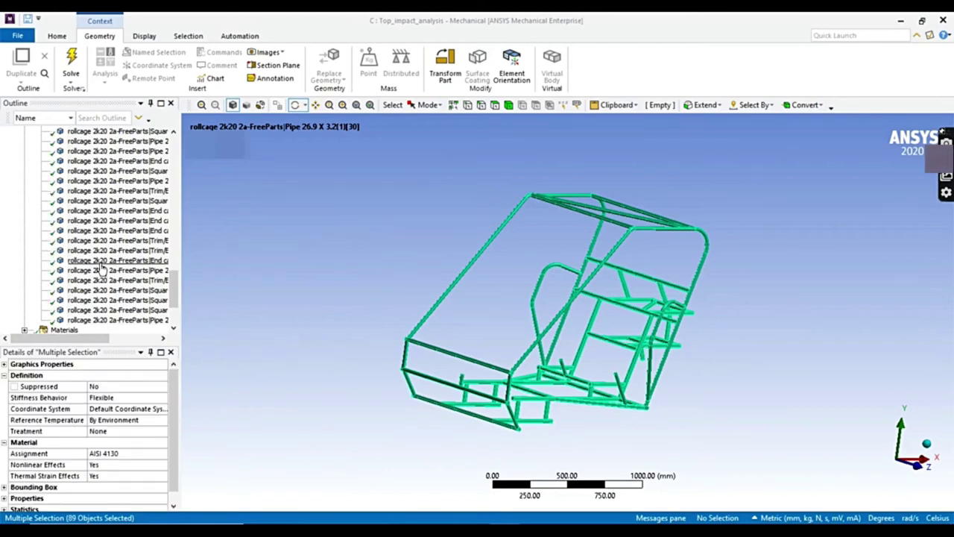
{"action": "scroll", "coordinate": [101, 269], "scroll_direction": "up", "scroll_amount": 5}
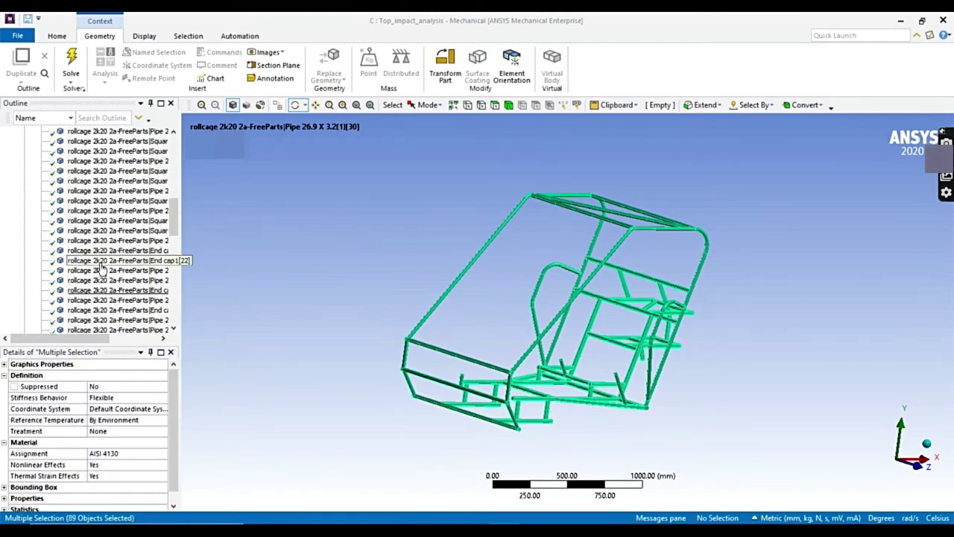
{"action": "scroll", "coordinate": [101, 268], "scroll_direction": "up", "scroll_amount": 2}
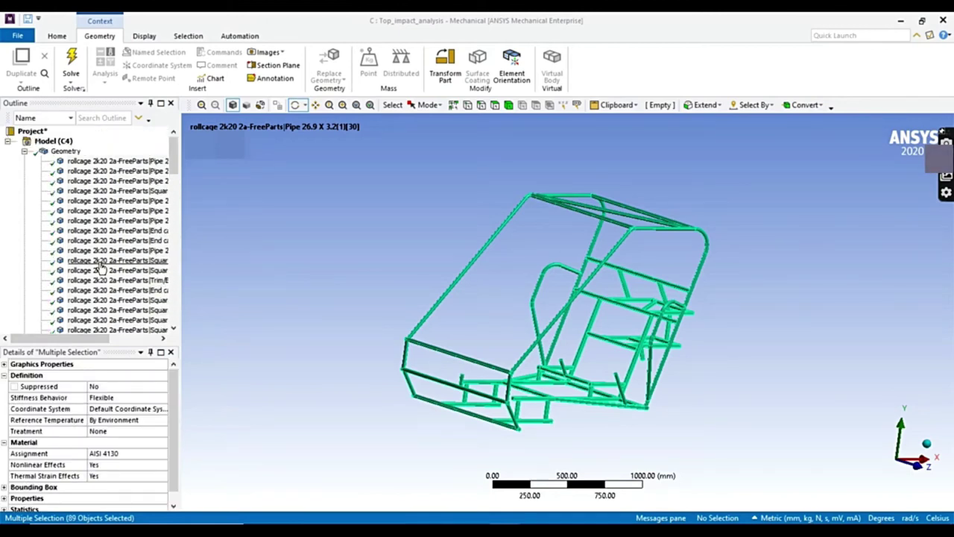
{"action": "left_click", "coordinate": [24, 151]}
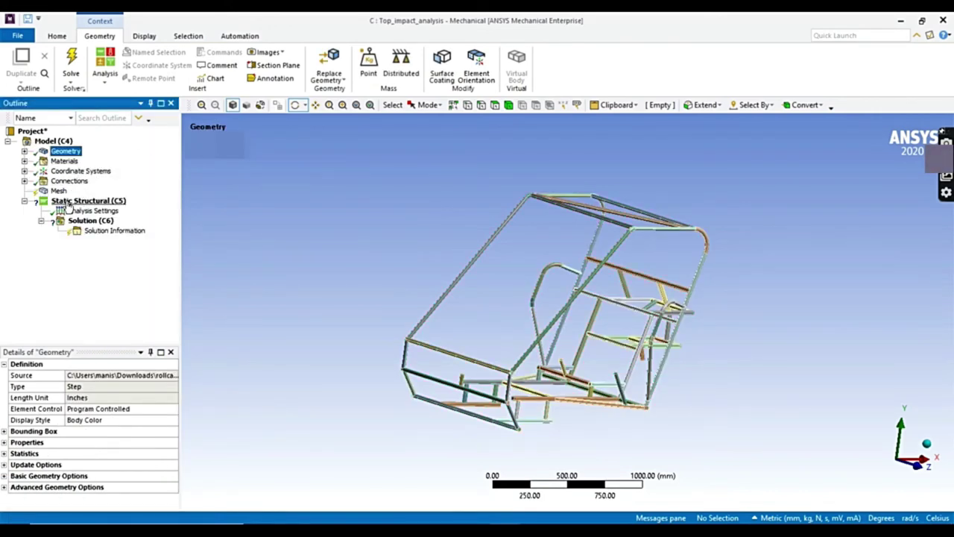
- Set the mesh's default element size to 10 mm
{"action": "left_click", "coordinate": [58, 192]}
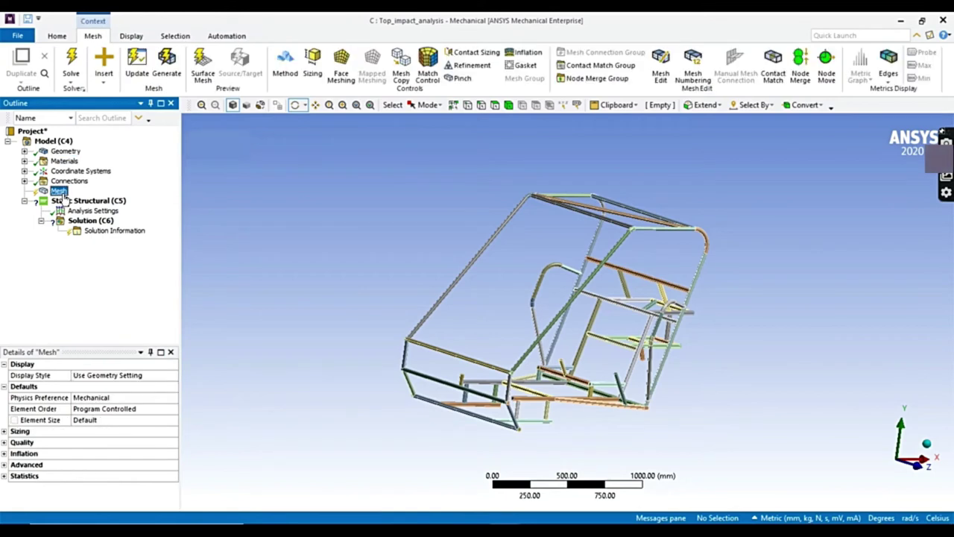
{"action": "key", "text": "Tab"}
{"action": "left_click", "coordinate": [63, 194]}
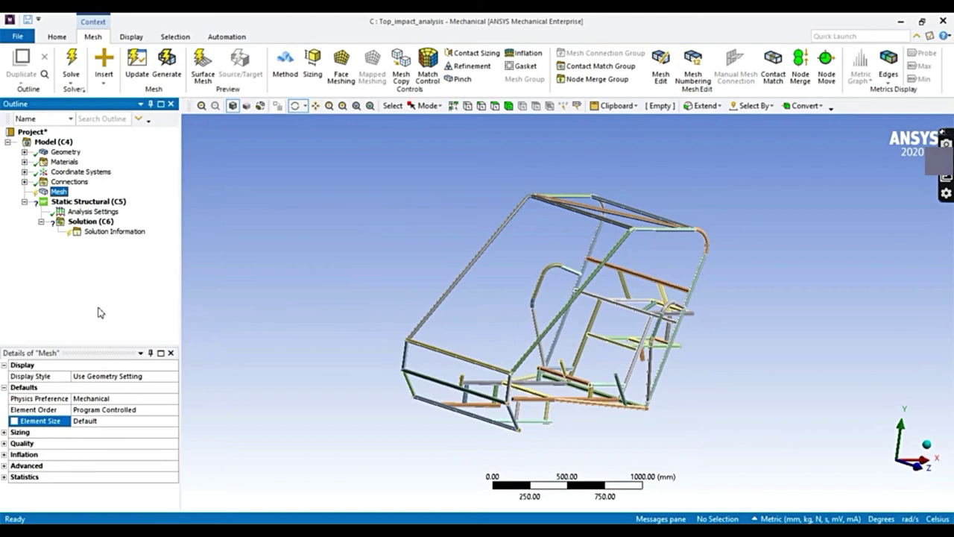
{"action": "left_click", "coordinate": [89, 423]}
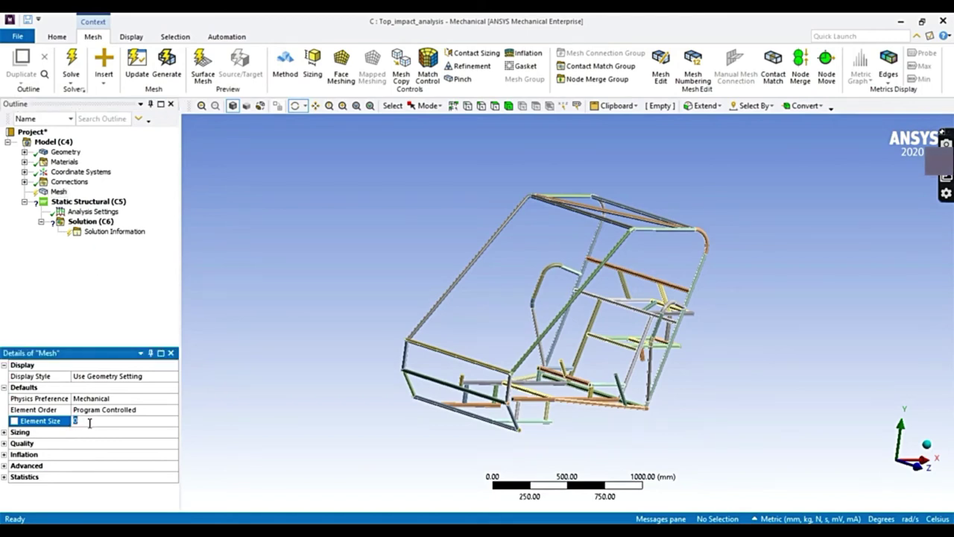
{"action": "type", "text": "10"}
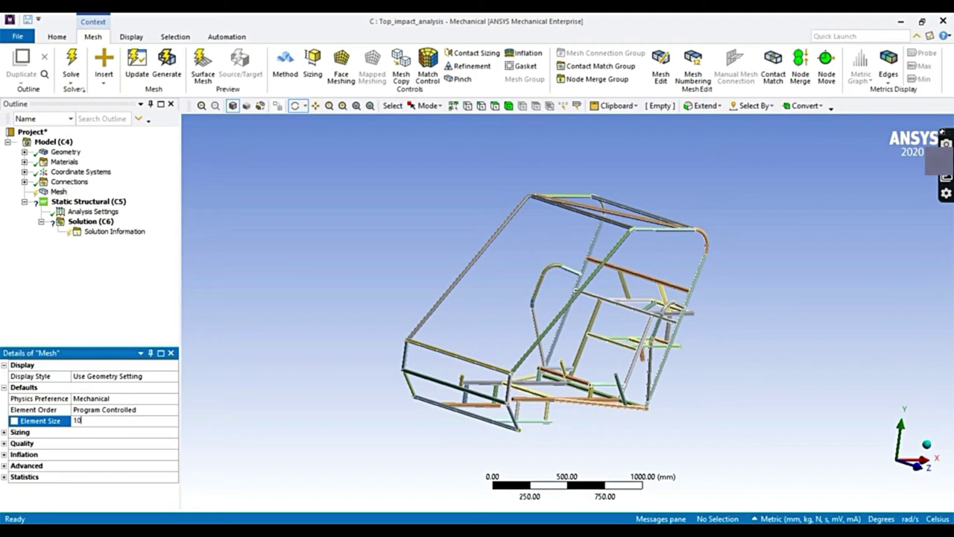
{"action": "key", "text": "Return"}
{"action": "left_click", "coordinate": [73, 291]}
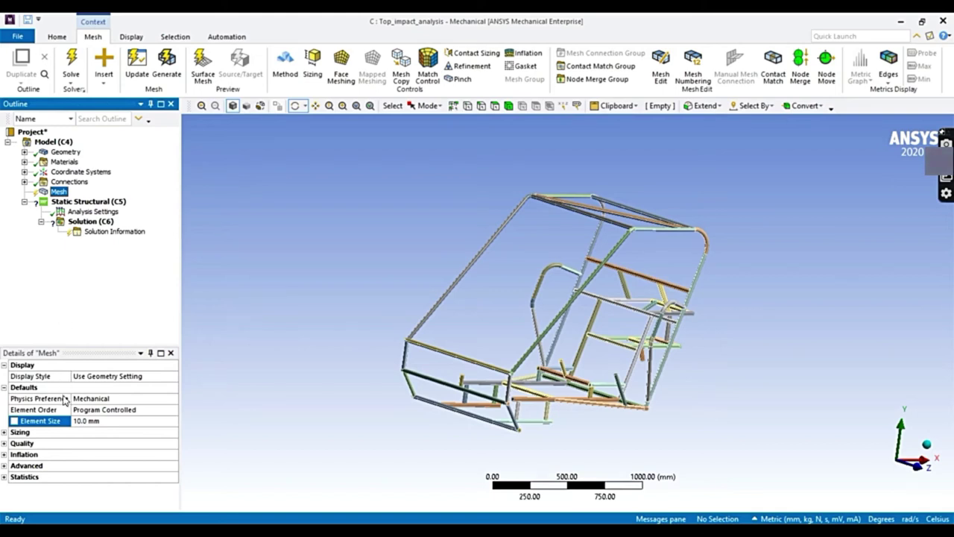
- Lower the mesh sizing resolution from 2 to 1
{"action": "left_click", "coordinate": [3, 433]}
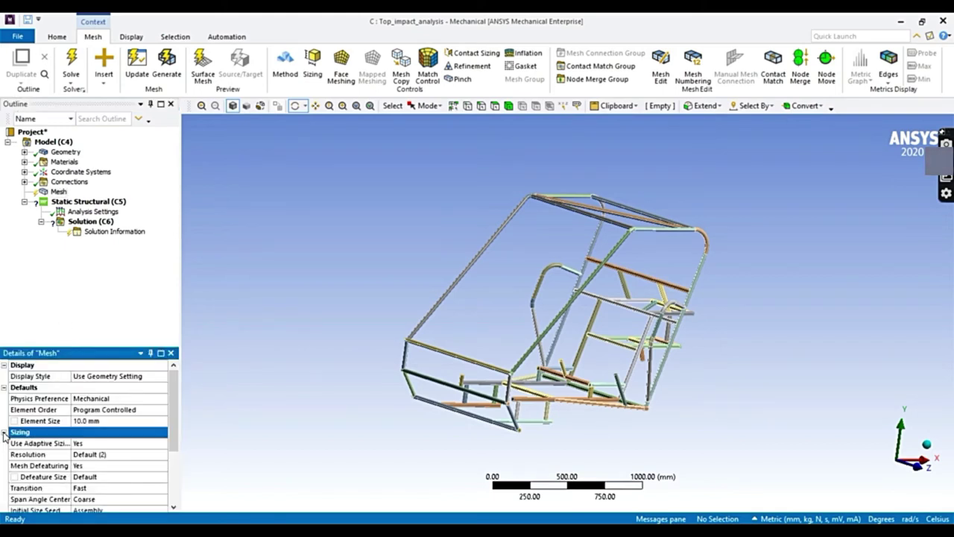
{"action": "scroll", "coordinate": [77, 447], "scroll_direction": "down", "scroll_amount": 1}
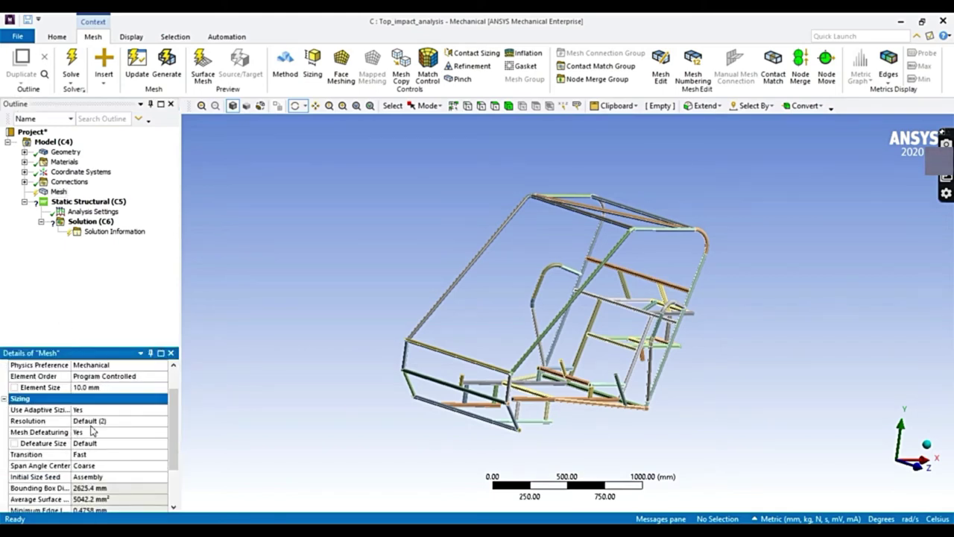
{"action": "left_click", "coordinate": [93, 421]}
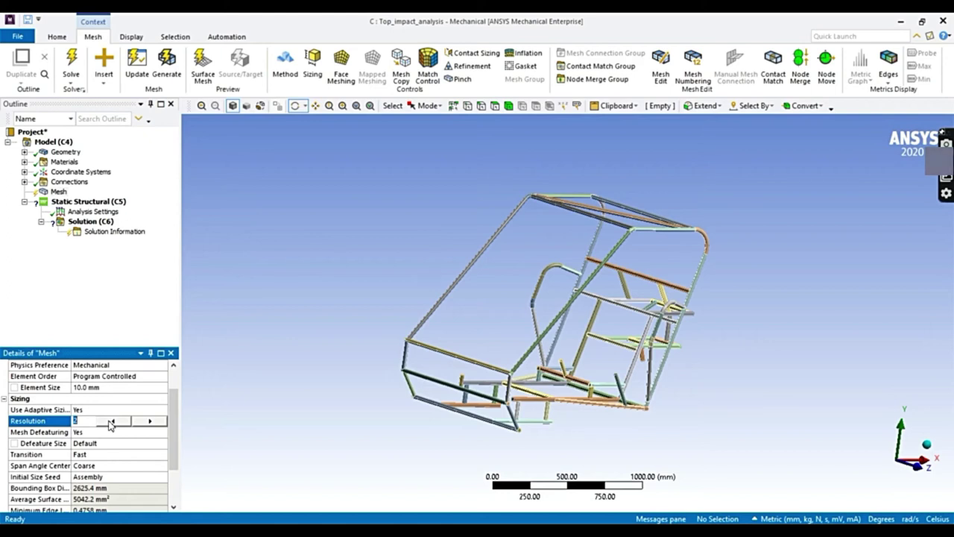
{"action": "left_click", "coordinate": [110, 422]}
{"action": "left_click", "coordinate": [119, 310]}
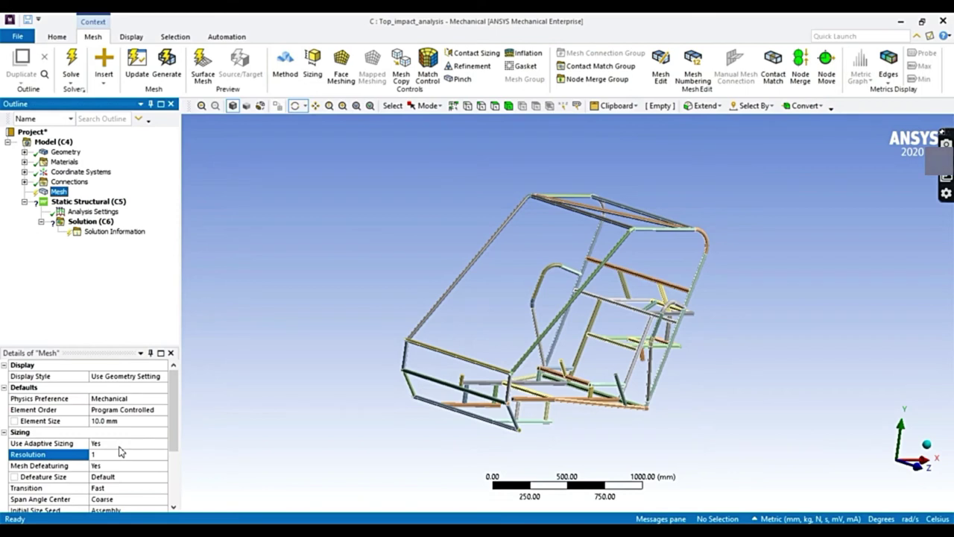
{"action": "left_click", "coordinate": [5, 432]}
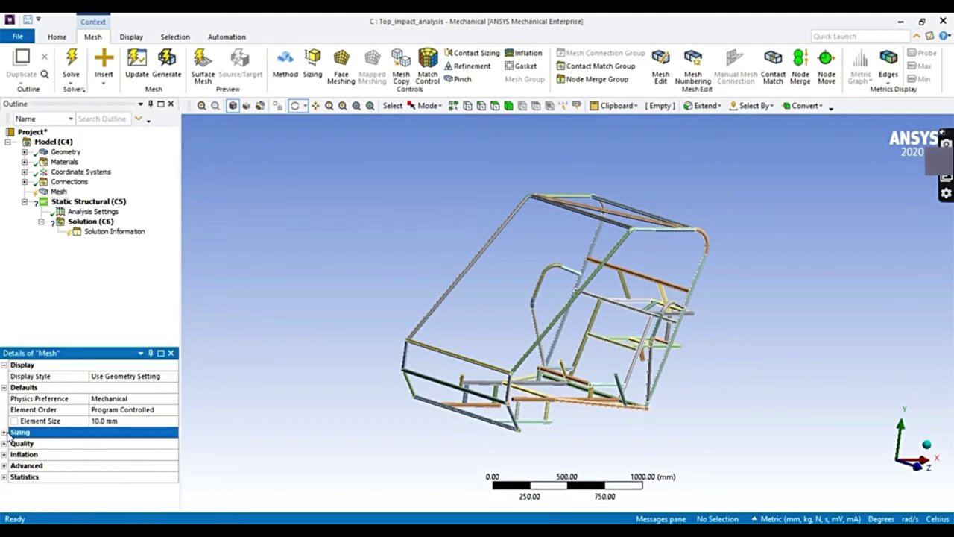
- Generate the roll-cage mesh and switch to the mesh-resolution reference image
{"action": "right_click", "coordinate": [59, 191]}
{"action": "left_click", "coordinate": [86, 231]}
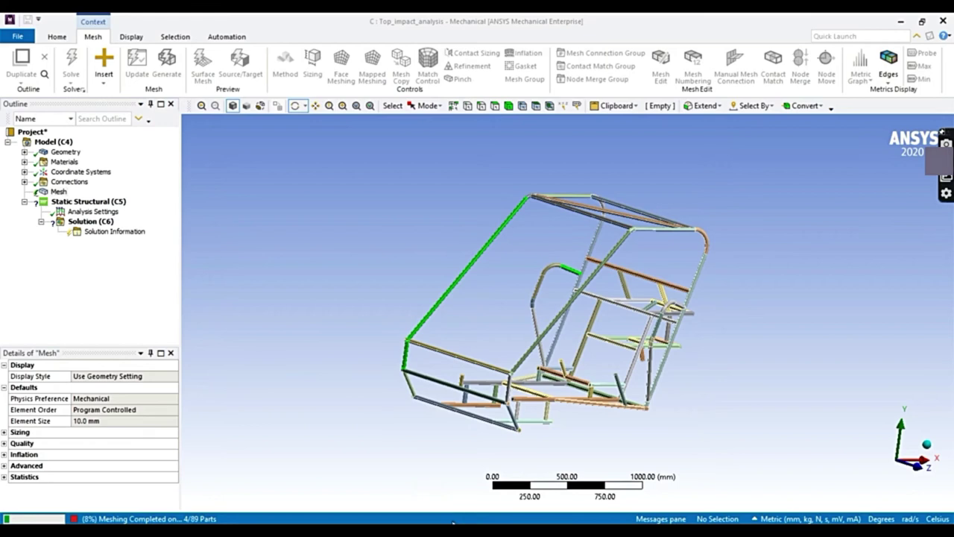
{"action": "key", "text": "alt+Tab"}
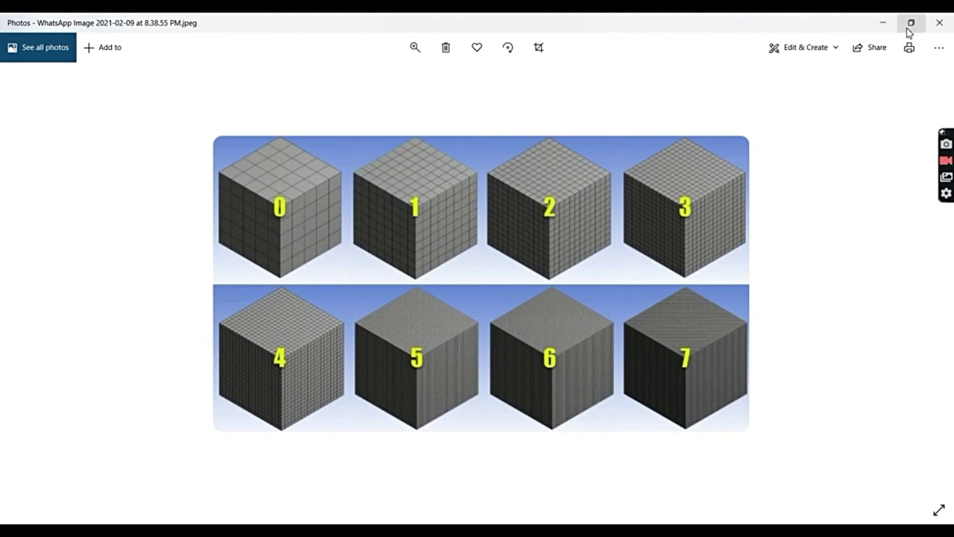
- Return from Photos to the roll cage in ANSYS Mechanical
{"action": "mouse_move", "coordinate": [474, 531]}
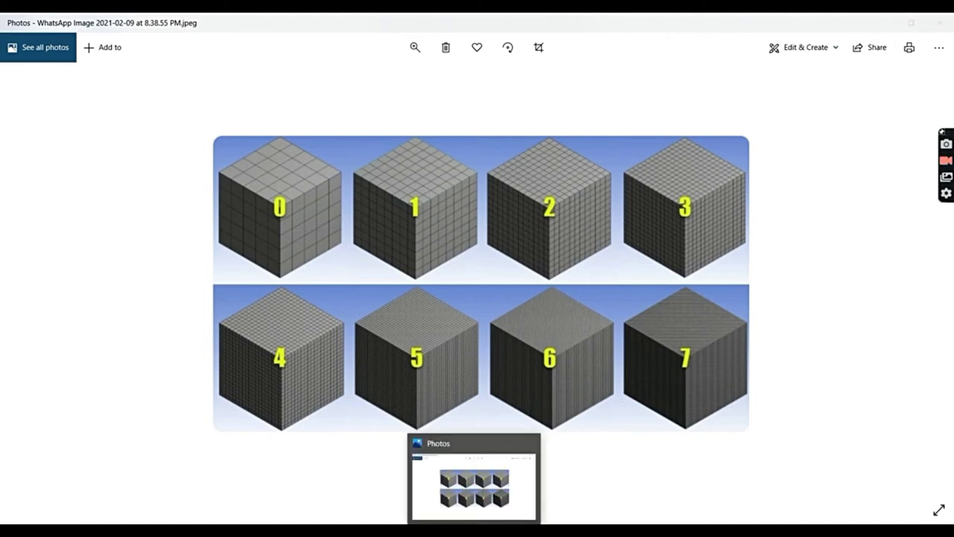
{"action": "left_click", "coordinate": [474, 531]}
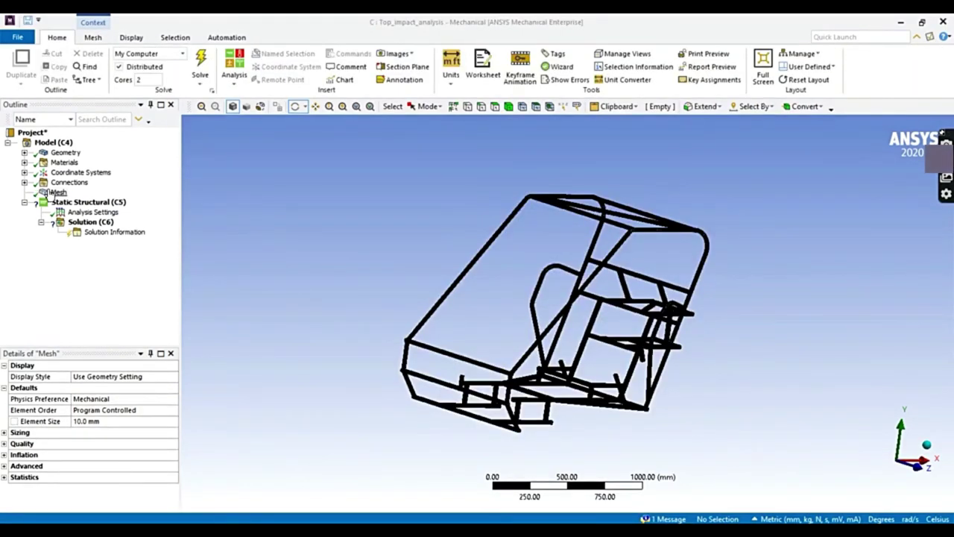
- Inspect the generated tube mesh up close, then select Static Structural (C5)
{"action": "left_click", "coordinate": [52, 193]}
{"action": "left_click_drag", "start_coordinate": [618, 308], "coordinate": [622, 313]}
{"action": "scroll", "coordinate": [623, 312], "scroll_direction": "up", "scroll_amount": 10}
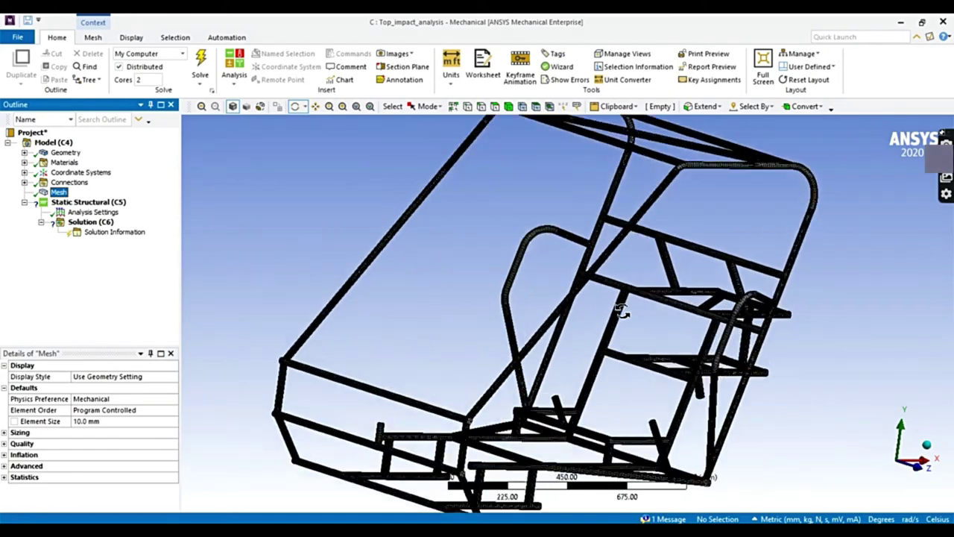
{"action": "scroll", "coordinate": [622, 312], "scroll_direction": "down", "scroll_amount": 10}
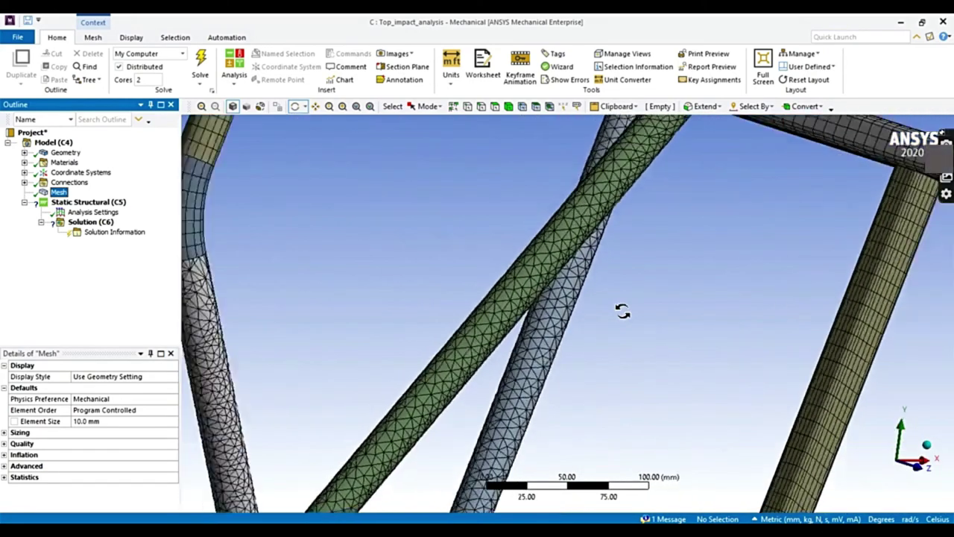
{"action": "scroll", "coordinate": [623, 312], "scroll_direction": "down", "scroll_amount": 1}
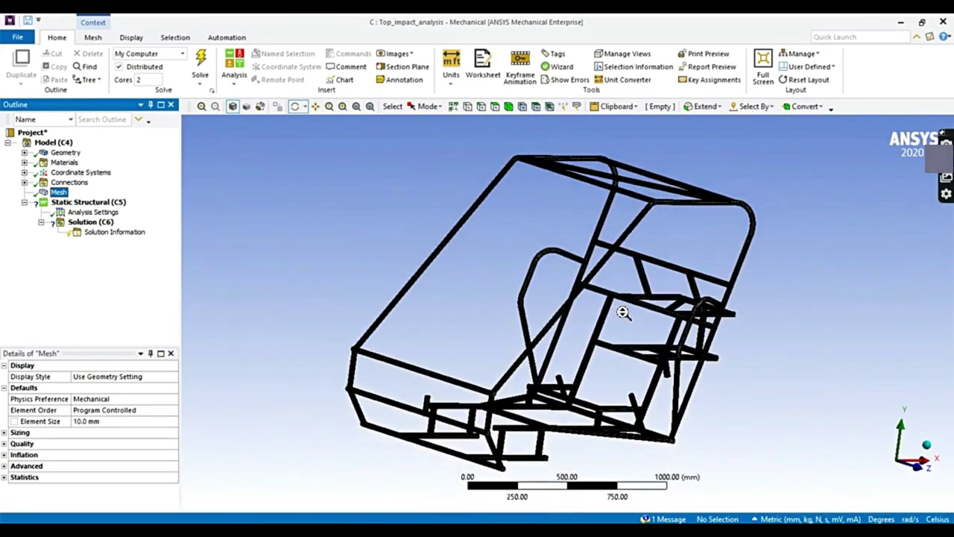
{"action": "left_click", "coordinate": [88, 202]}
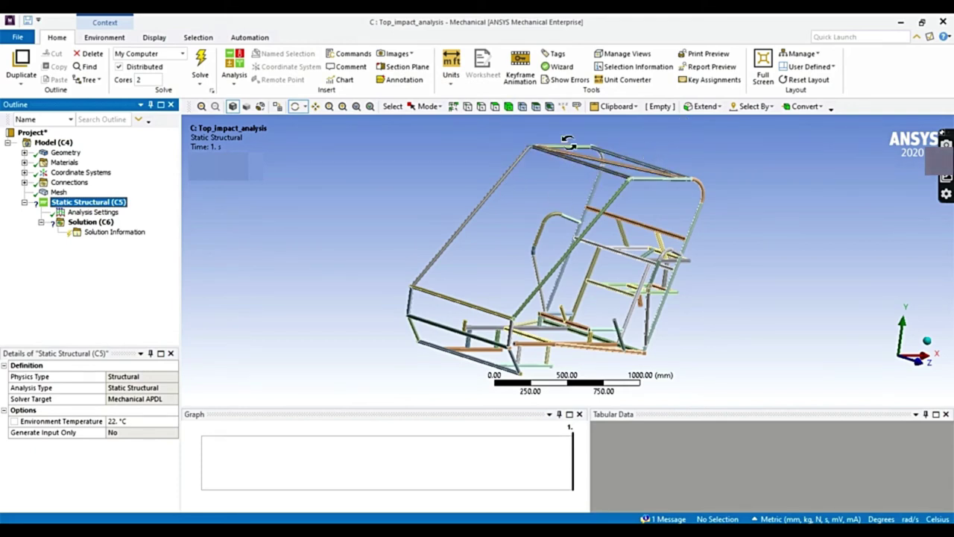
- Pan and rotate the roll cage to expose its roof
{"action": "left_click", "coordinate": [494, 109]}
{"action": "middle_click_drag", "start_coordinate": [668, 168], "coordinate": [644, 158]}
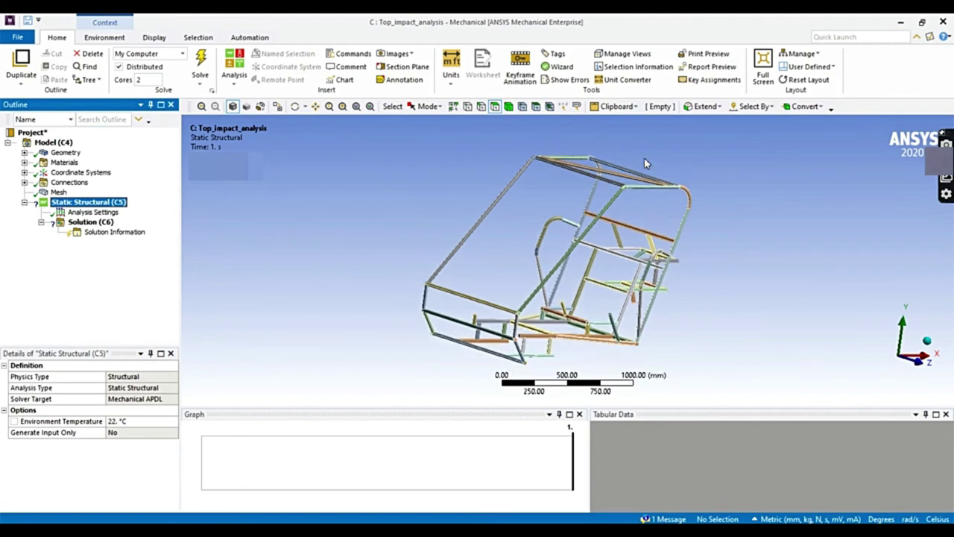
{"action": "left_click", "coordinate": [316, 107]}
{"action": "left_click_drag", "start_coordinate": [635, 207], "coordinate": [585, 221]}
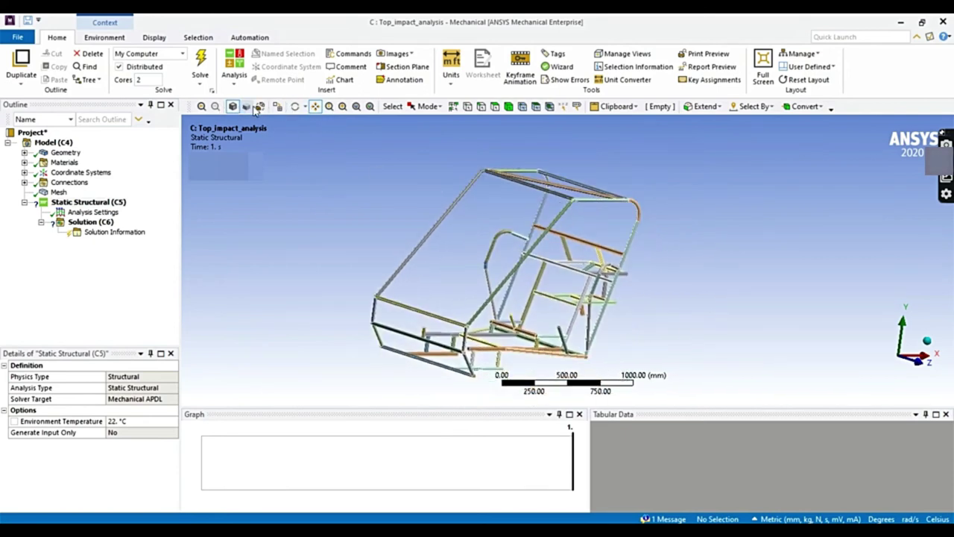
{"action": "left_click", "coordinate": [294, 106]}
{"action": "mouse_move", "coordinate": [571, 206]}
{"action": "left_mouse_down"}
{"action": "mouse_move", "coordinate": [563, 230]}
{"action": "mouse_move", "coordinate": [575, 218]}
{"action": "left_mouse_up"}
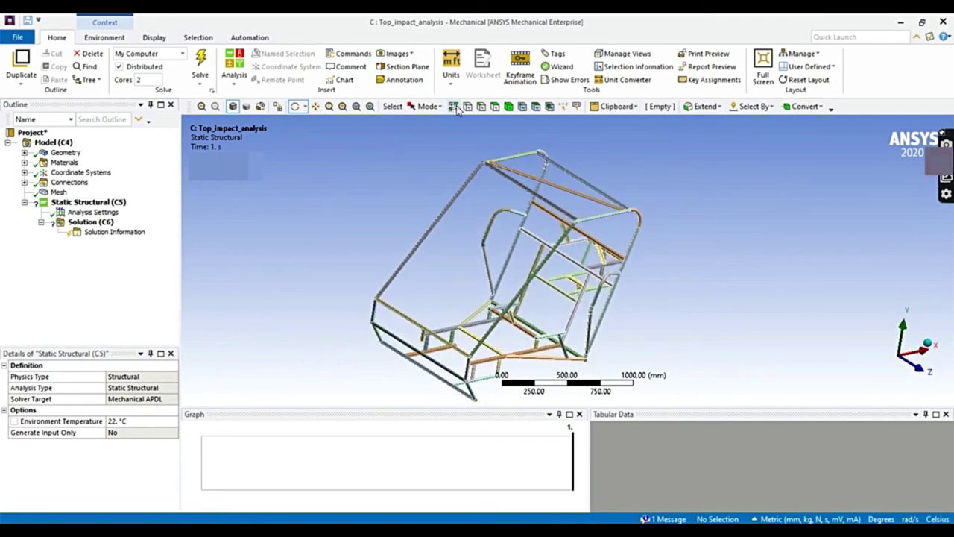
- Select the five roof tubes, including the diagonal and front crossbars
{"action": "left_click", "coordinate": [494, 106]}
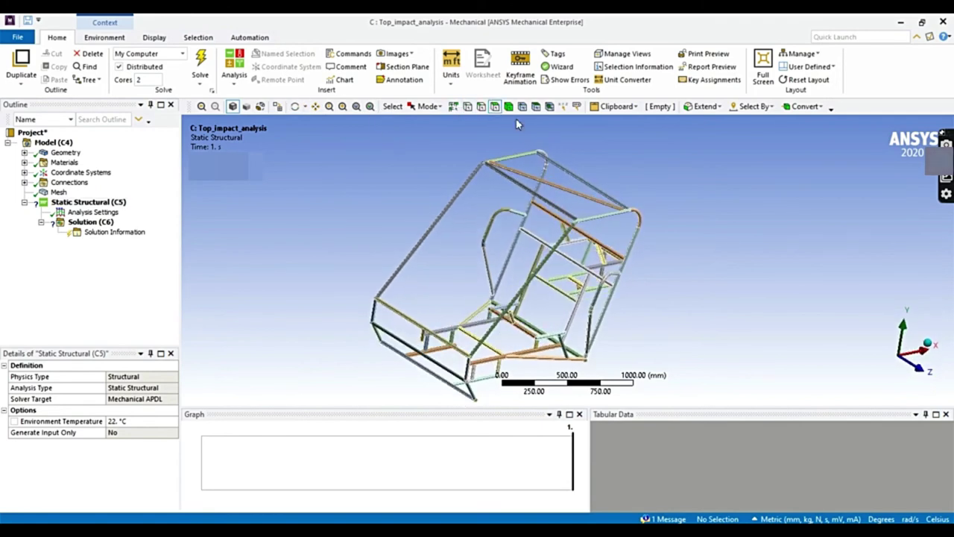
{"action": "left_click", "coordinate": [571, 172]}
{"action": "key", "text": "Caps_Lock"}
{"action": "left_click", "coordinate": [569, 188], "text": "ctrl"}
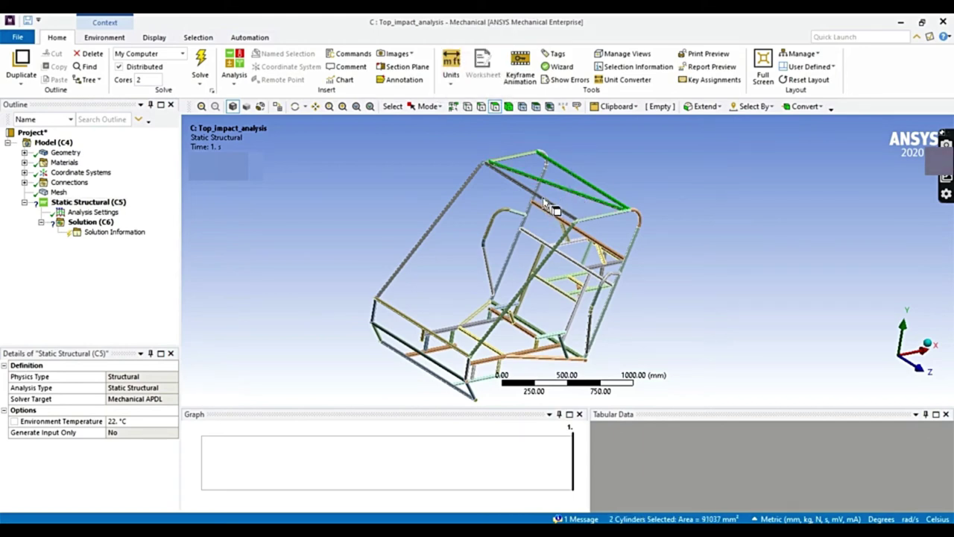
{"action": "left_click", "coordinate": [560, 210], "text": "ctrl"}
{"action": "left_click", "coordinate": [595, 216], "text": "ctrl"}
{"action": "left_click", "coordinate": [526, 153], "text": "ctrl"}
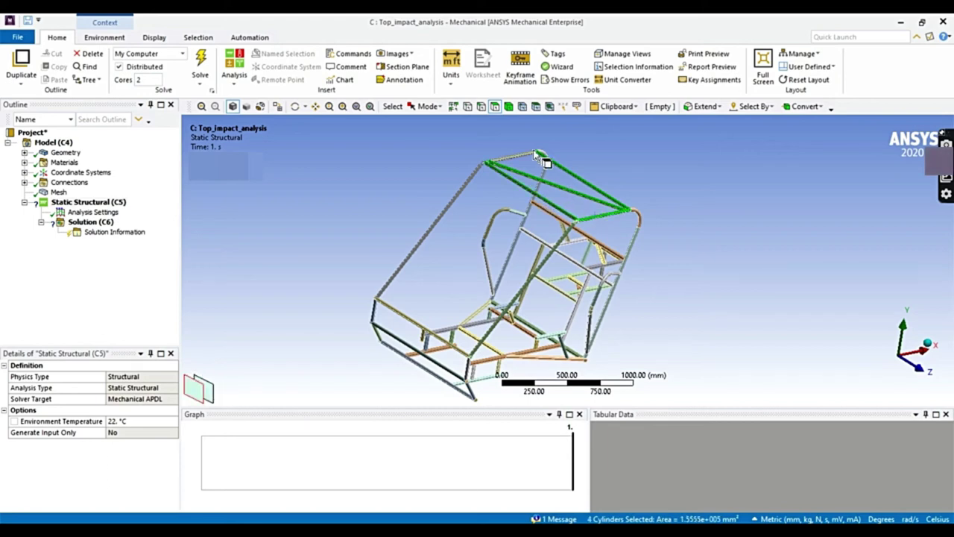
- Insert a Force on the selected roof tubes, defined by X, Y, Z components
{"action": "right_click", "coordinate": [566, 189]}
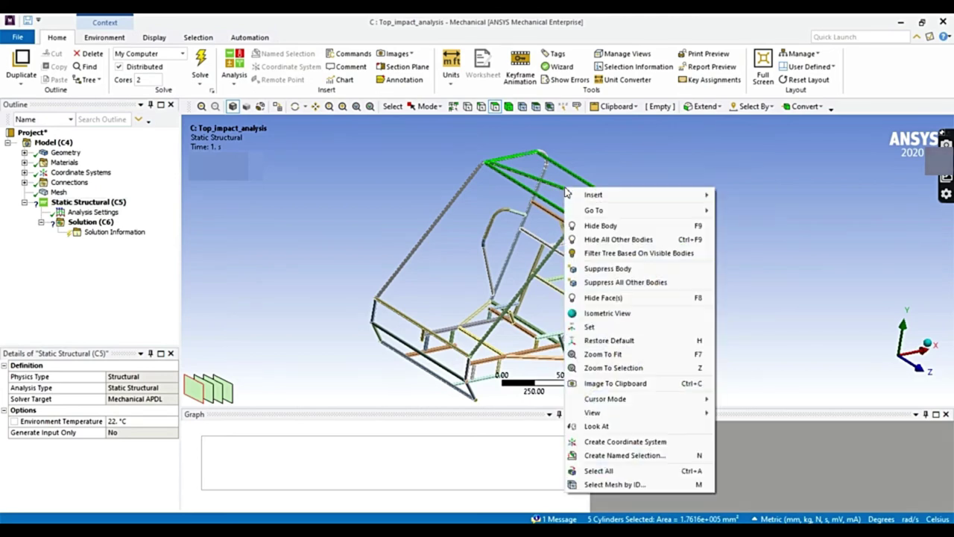
{"action": "mouse_move", "coordinate": [605, 194]}
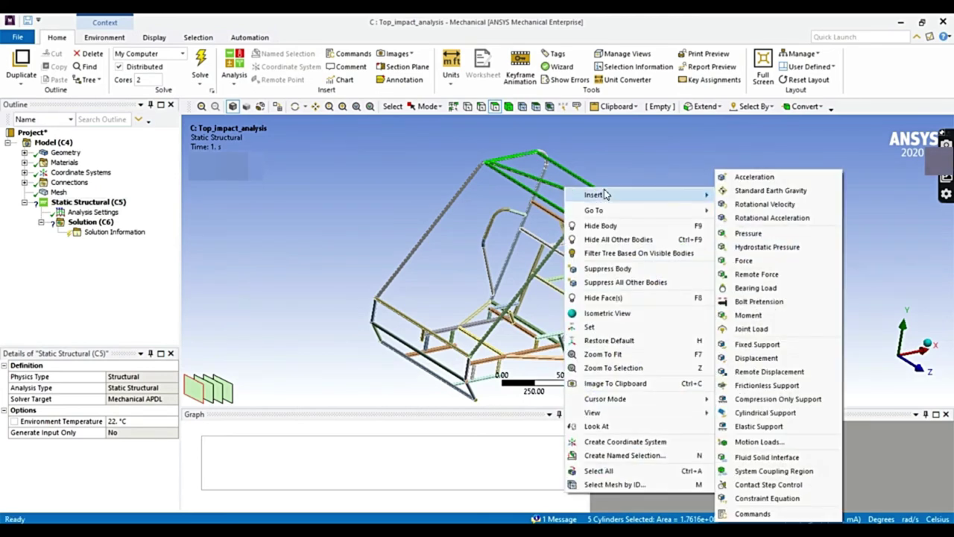
{"action": "left_click", "coordinate": [745, 260]}
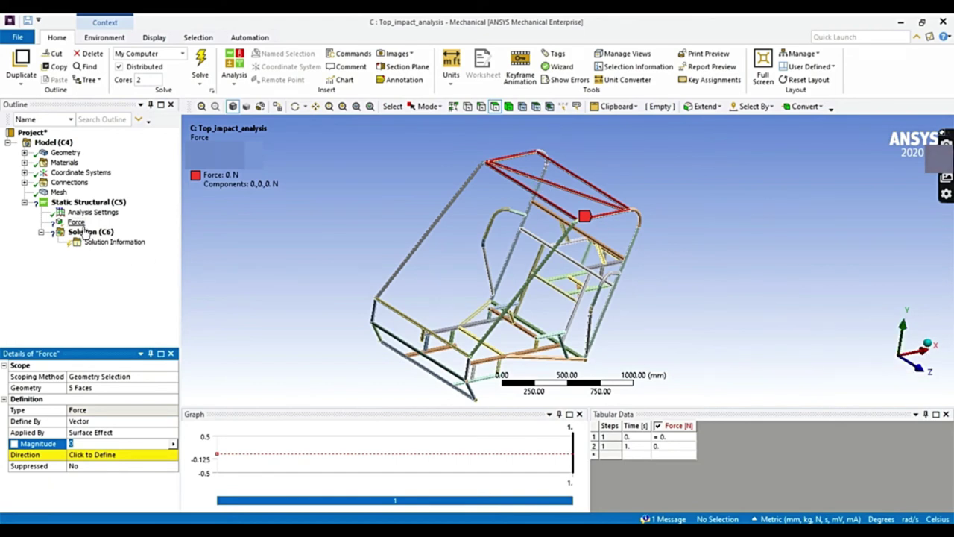
{"action": "left_click", "coordinate": [127, 422]}
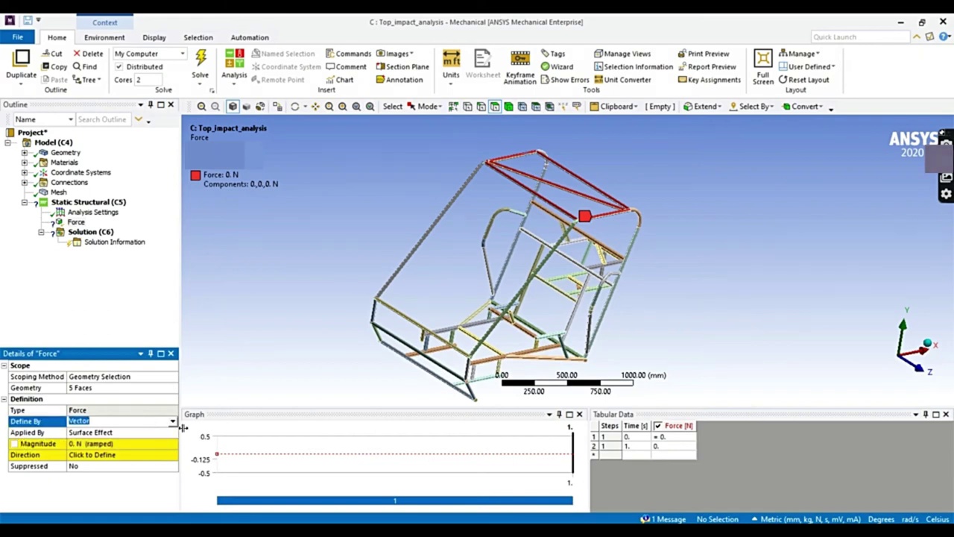
{"action": "left_click", "coordinate": [172, 421]}
{"action": "left_click", "coordinate": [139, 435]}
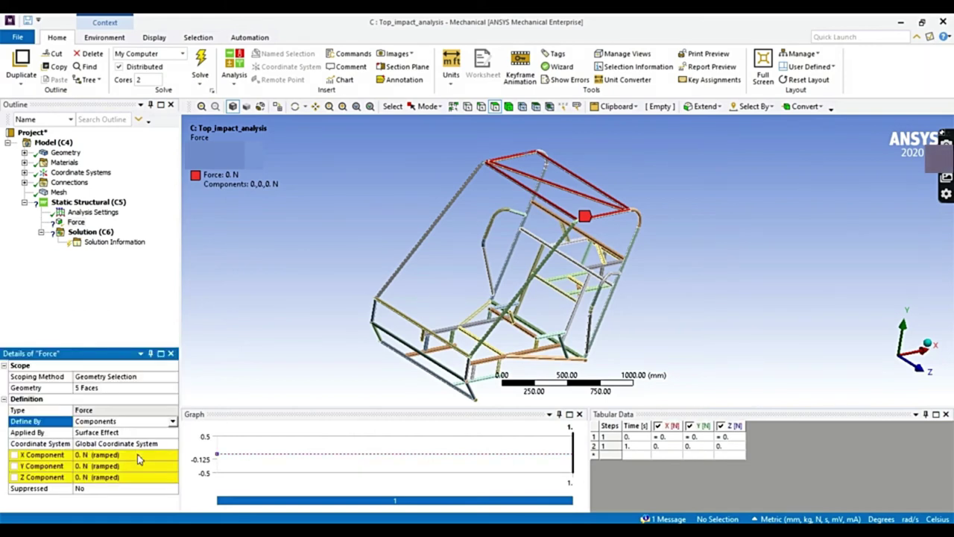
- Enter -990.4 N as the force's Y component, after checking the value in the report
{"action": "left_click", "coordinate": [94, 467]}
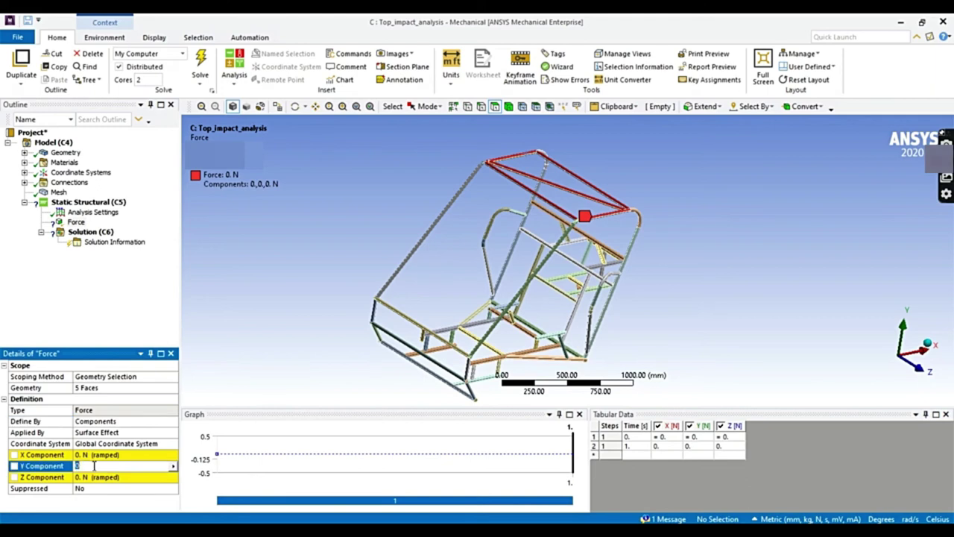
{"action": "type", "text": "-"}
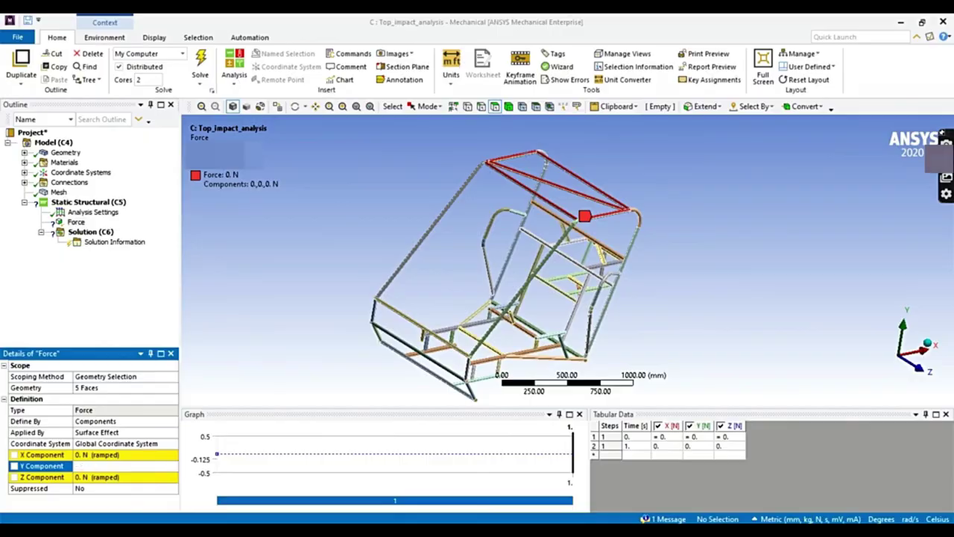
{"action": "key", "text": "alt+Tab"}
{"action": "key", "text": "alt+Tab"}
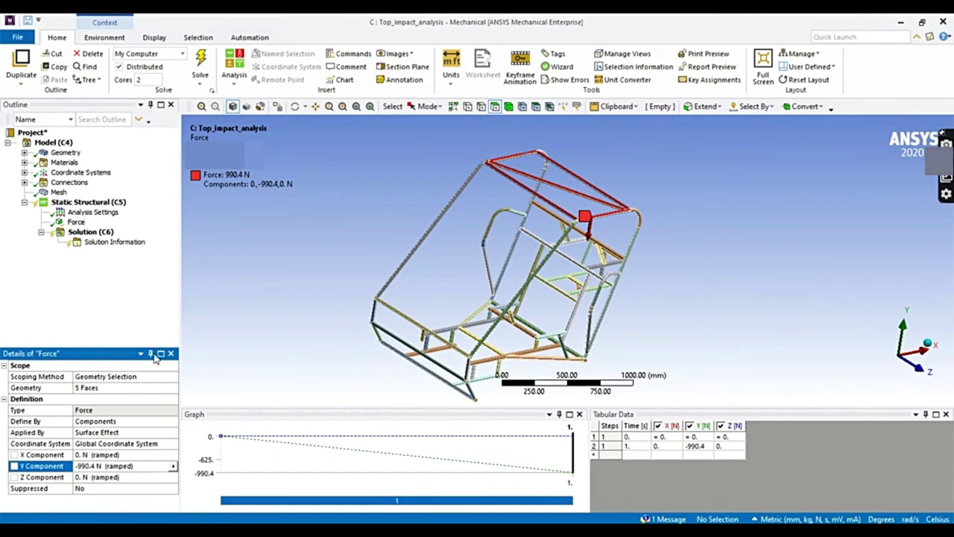
{"action": "left_click", "coordinate": [156, 330]}
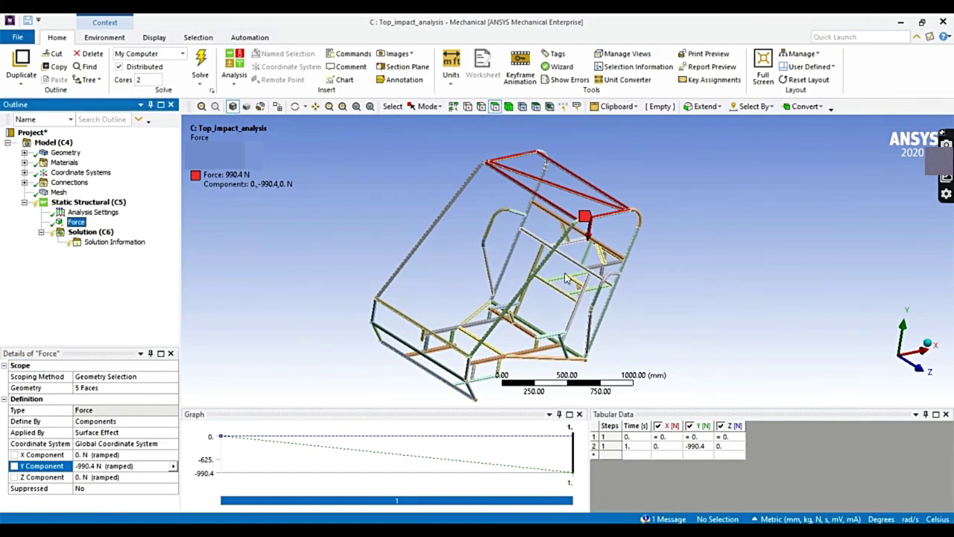
{"action": "left_click", "coordinate": [342, 273]}
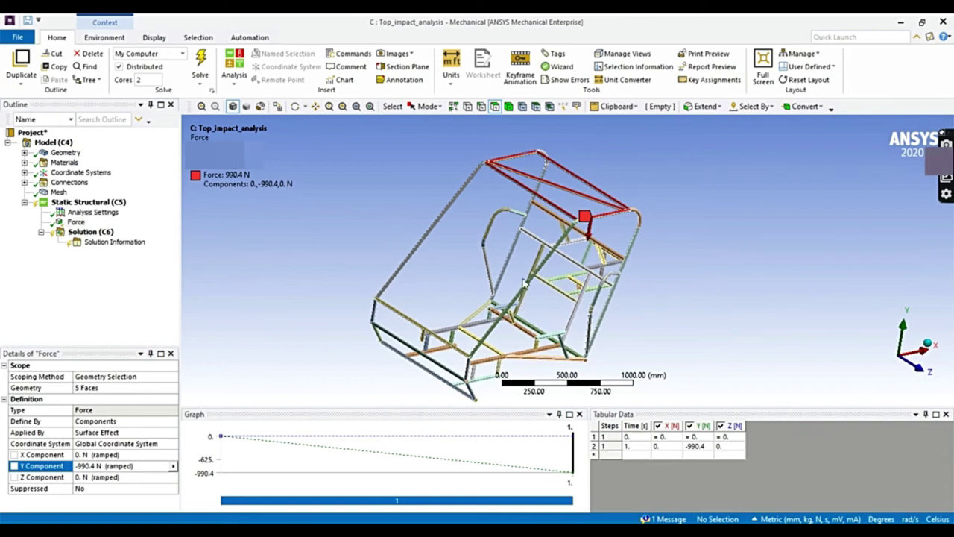
- Orbit to the underside and select the eight lower floor-frame faces
{"action": "left_click", "coordinate": [294, 108]}
{"action": "left_click_drag", "start_coordinate": [565, 290], "coordinate": [523, 248]}
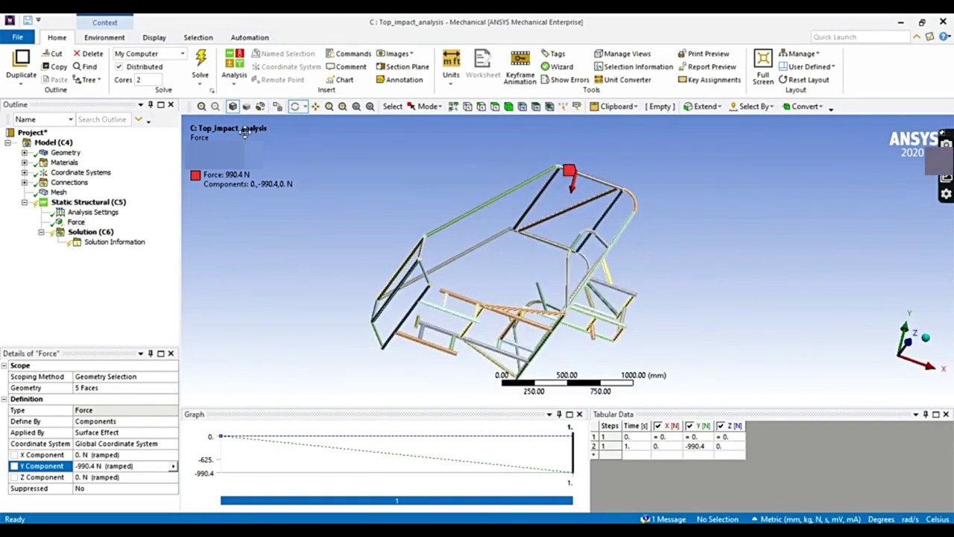
{"action": "left_click", "coordinate": [494, 106]}
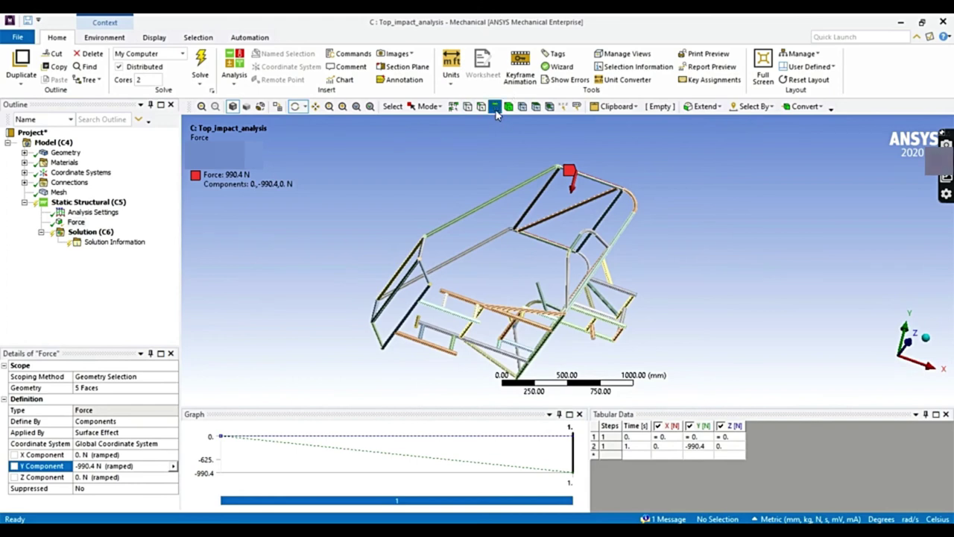
{"action": "left_click", "coordinate": [490, 351]}
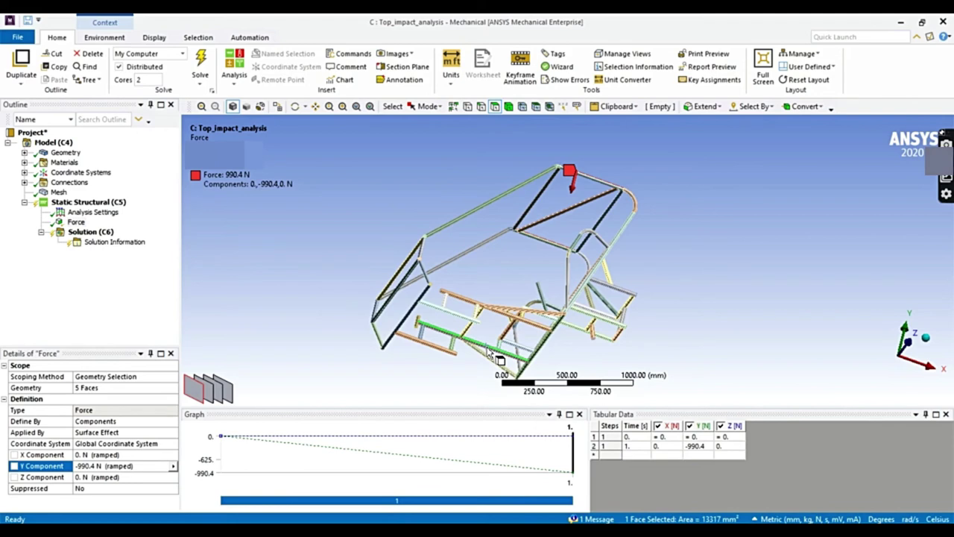
{"action": "left_click", "coordinate": [489, 318], "text": "ctrl"}
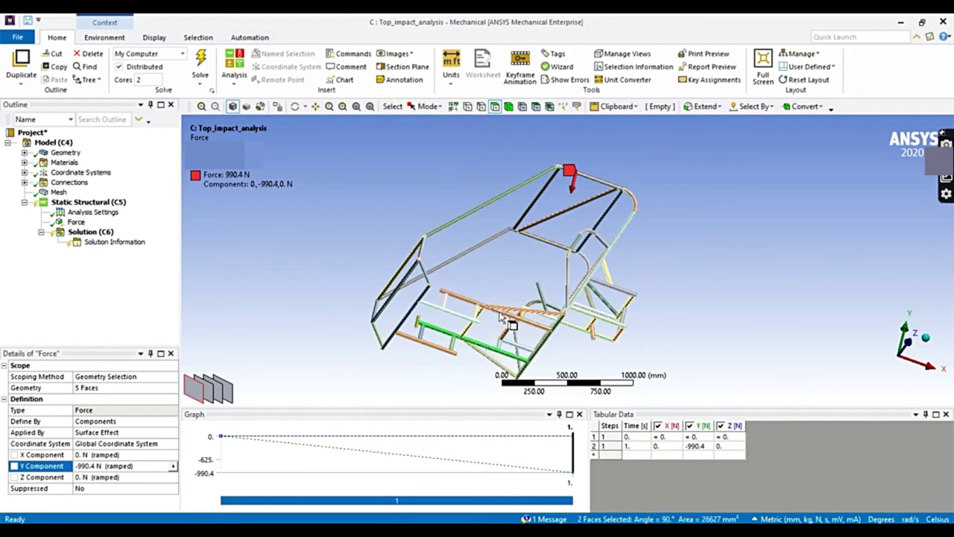
{"action": "left_click", "coordinate": [469, 306], "text": "ctrl"}
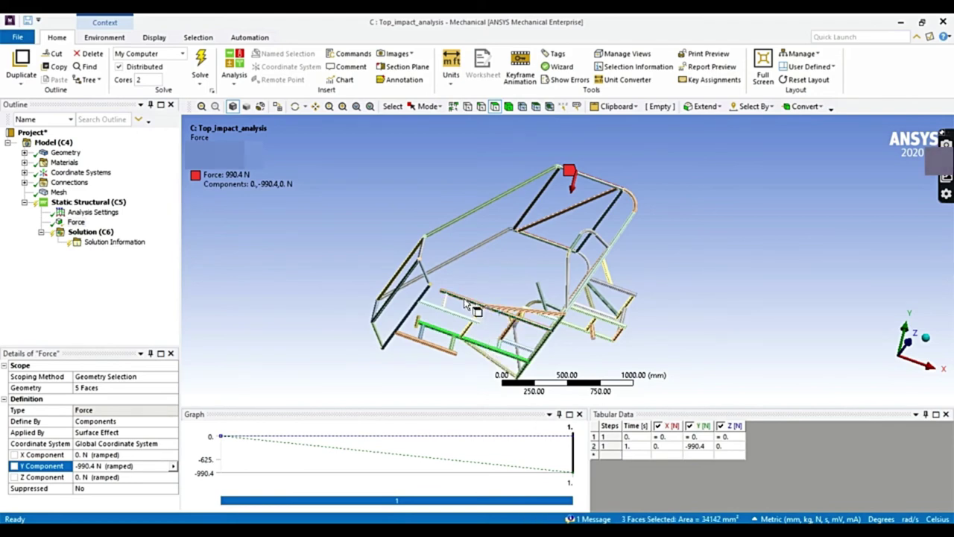
{"action": "left_click", "coordinate": [468, 306], "text": "ctrl"}
{"action": "left_click", "coordinate": [469, 306], "text": "ctrl"}
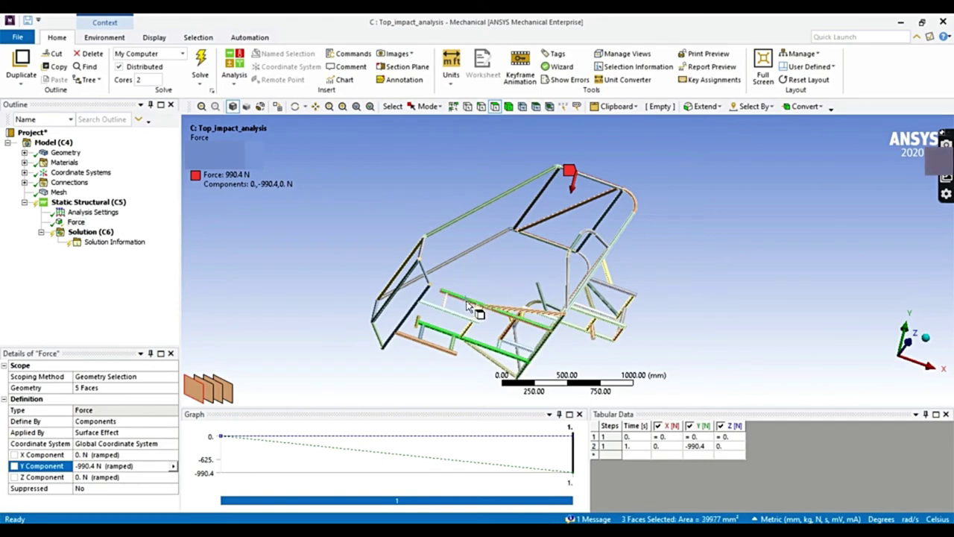
{"action": "left_click", "coordinate": [473, 333], "text": "ctrl"}
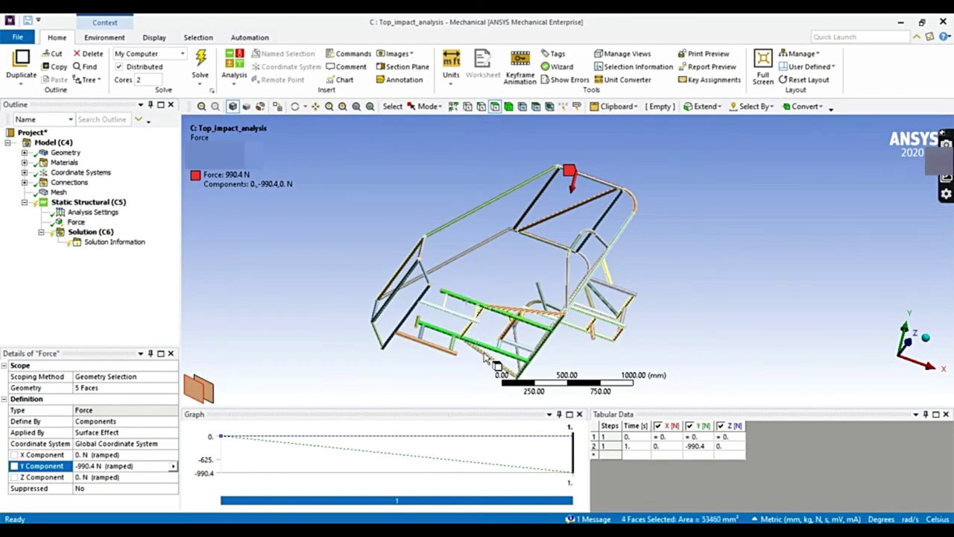
{"action": "left_click", "coordinate": [446, 353], "text": "ctrl"}
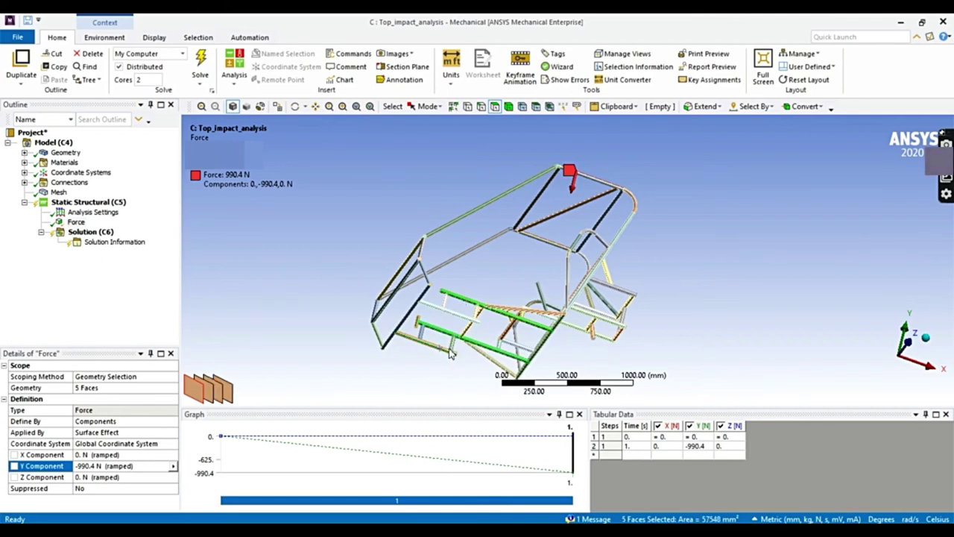
{"action": "left_click", "coordinate": [438, 349], "text": "ctrl"}
{"action": "left_click", "coordinate": [468, 333], "text": "ctrl"}
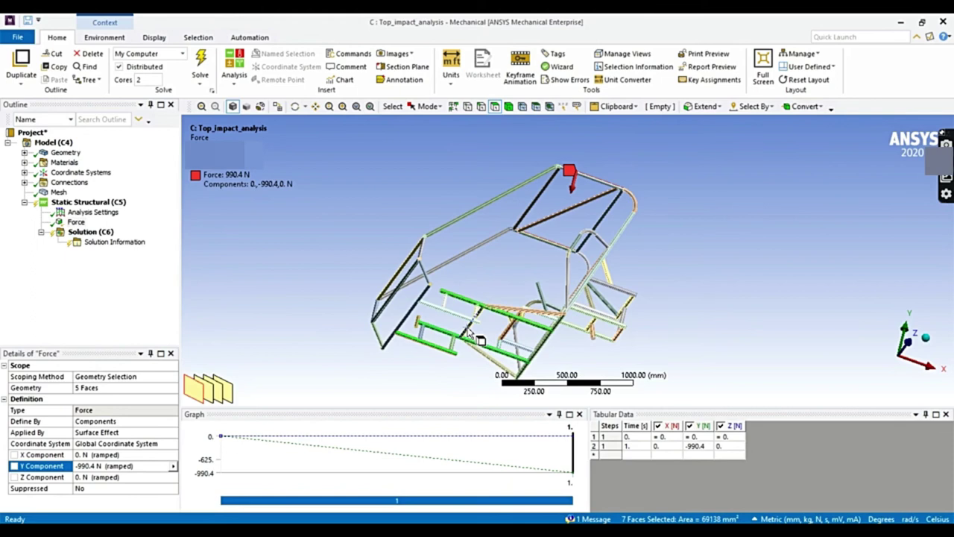
{"action": "left_click", "coordinate": [545, 351], "text": "ctrl"}
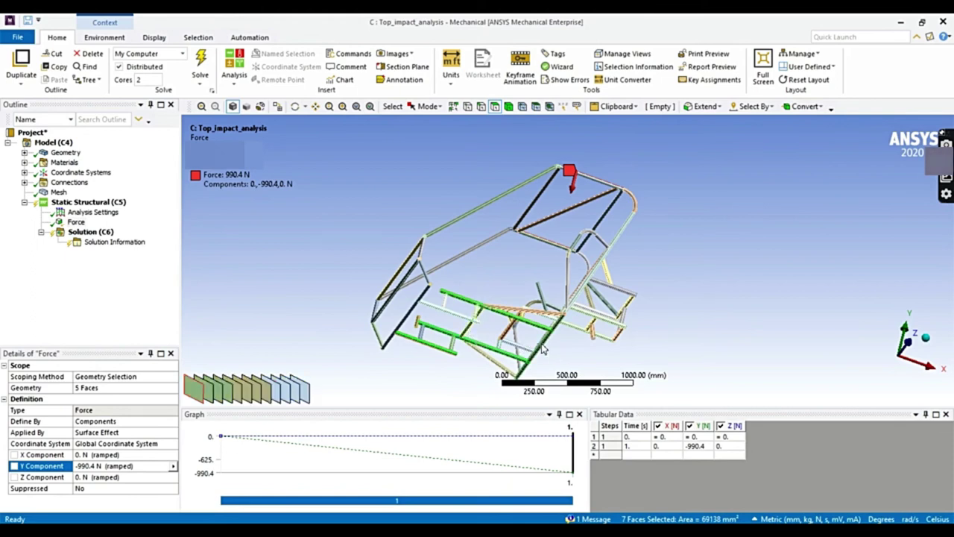
- Apply a Fixed Support to the eight selected faces, then review the roof force arrow
{"action": "right_click", "coordinate": [543, 344]}
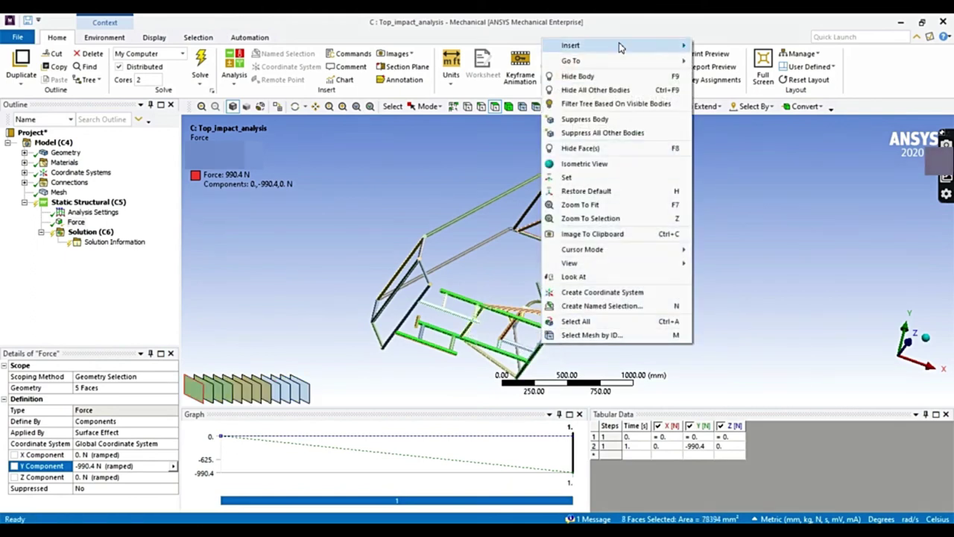
{"action": "mouse_move", "coordinate": [618, 47]}
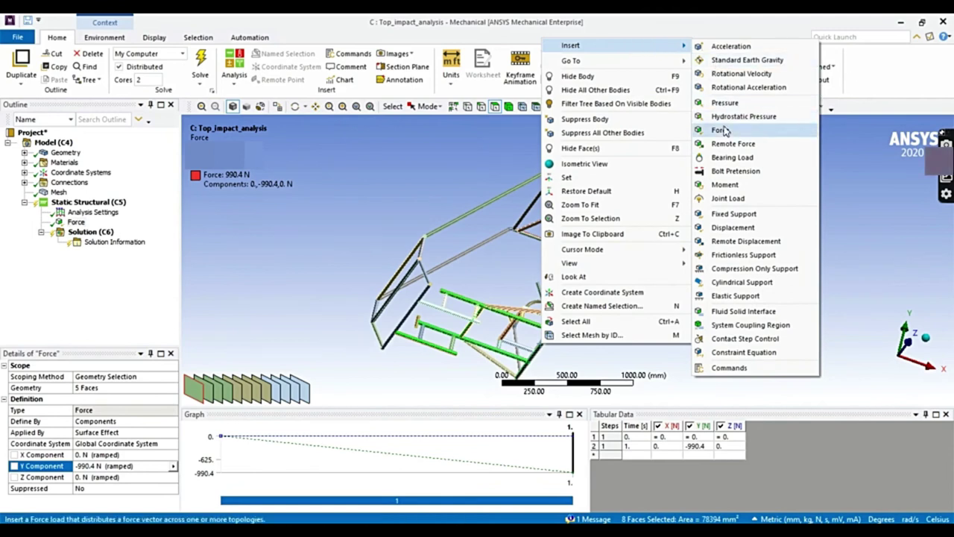
{"action": "left_click", "coordinate": [734, 214]}
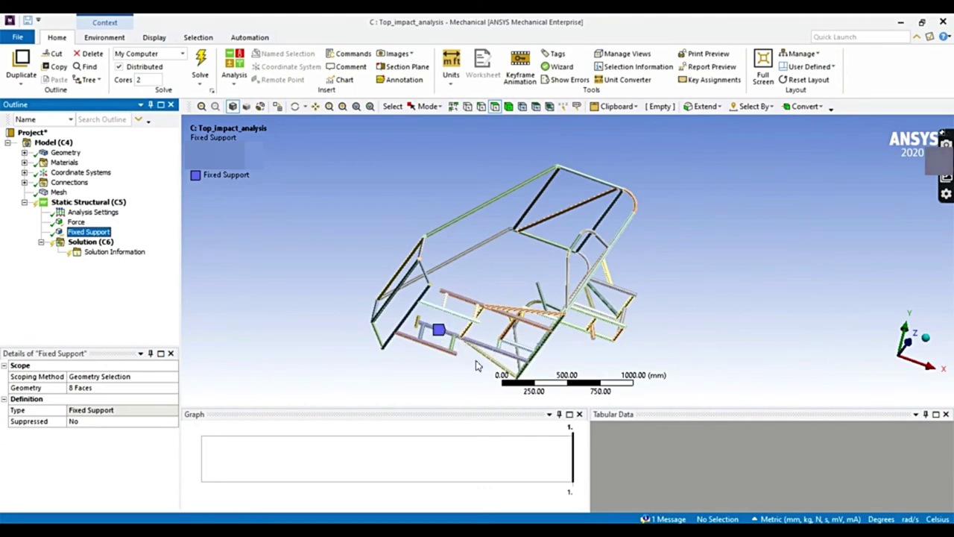
{"action": "left_click", "coordinate": [58, 222]}
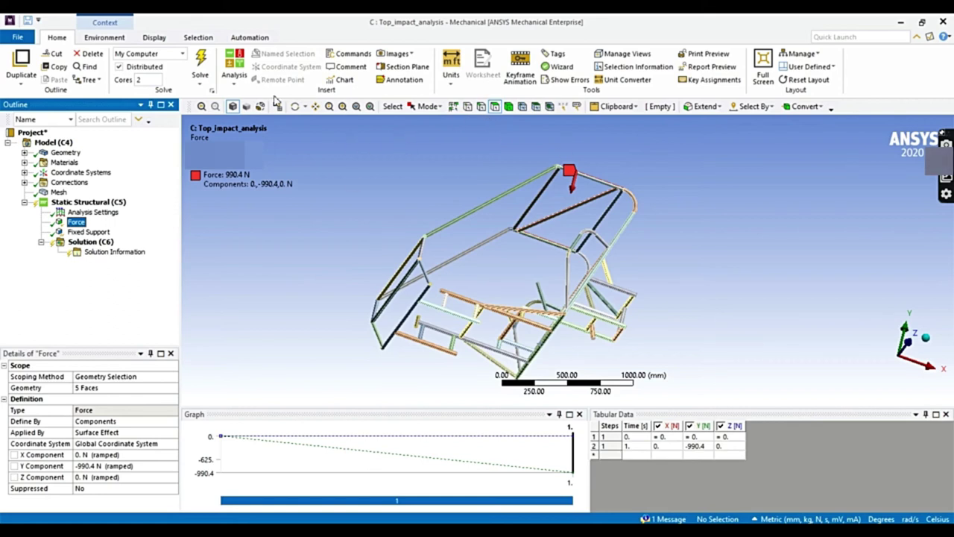
{"action": "left_click", "coordinate": [296, 109]}
{"action": "left_click_drag", "start_coordinate": [492, 246], "coordinate": [534, 211]}
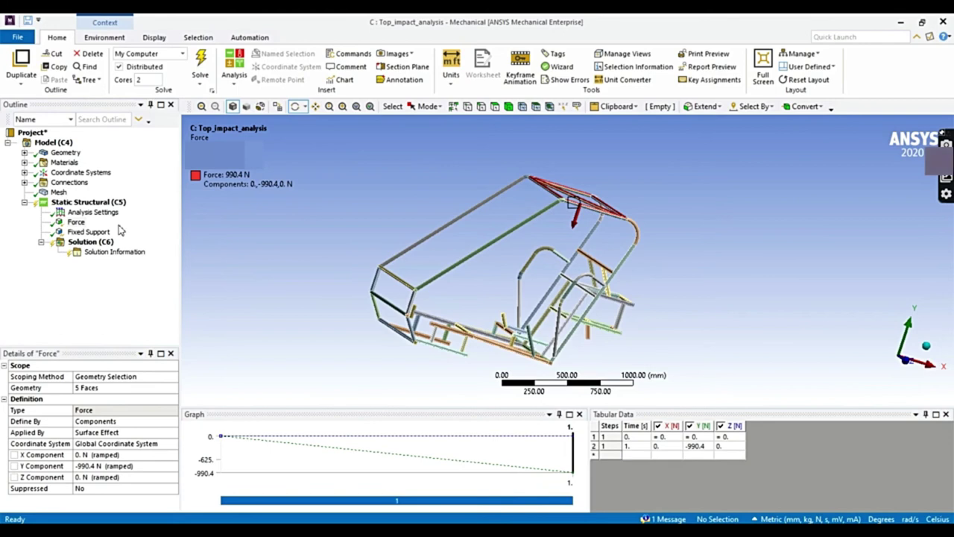
- Add a Total Deformation result to the top-impact Solution
{"action": "left_click", "coordinate": [101, 242]}
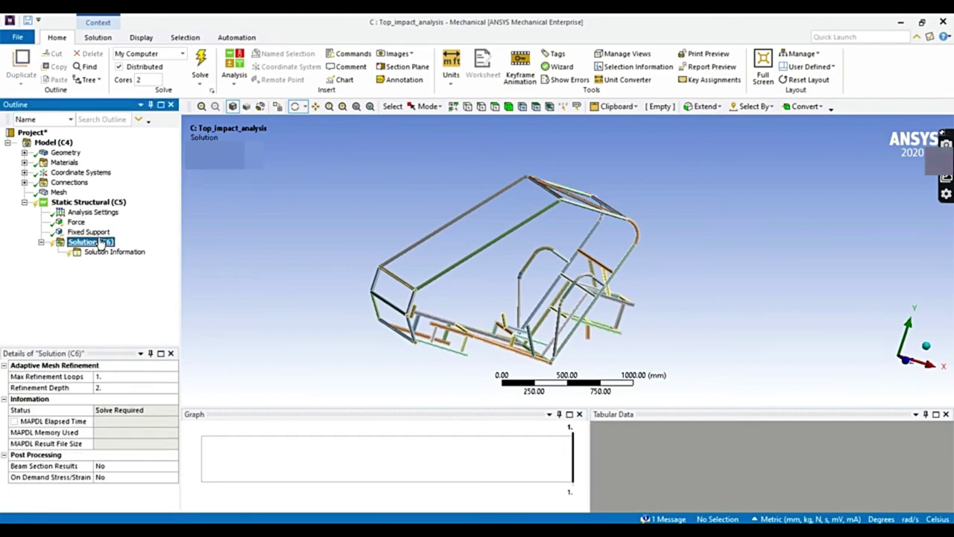
{"action": "right_click", "coordinate": [101, 243]}
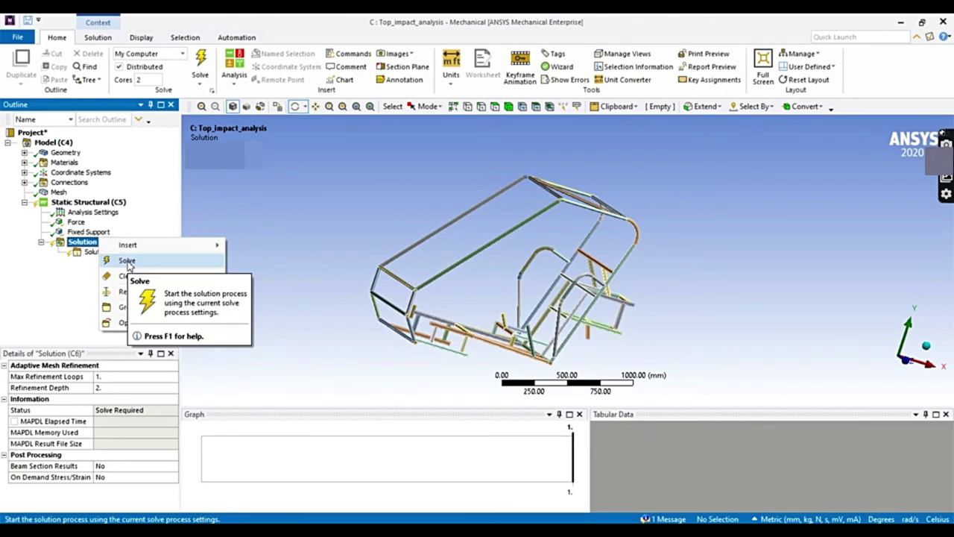
{"action": "right_click", "coordinate": [84, 246]}
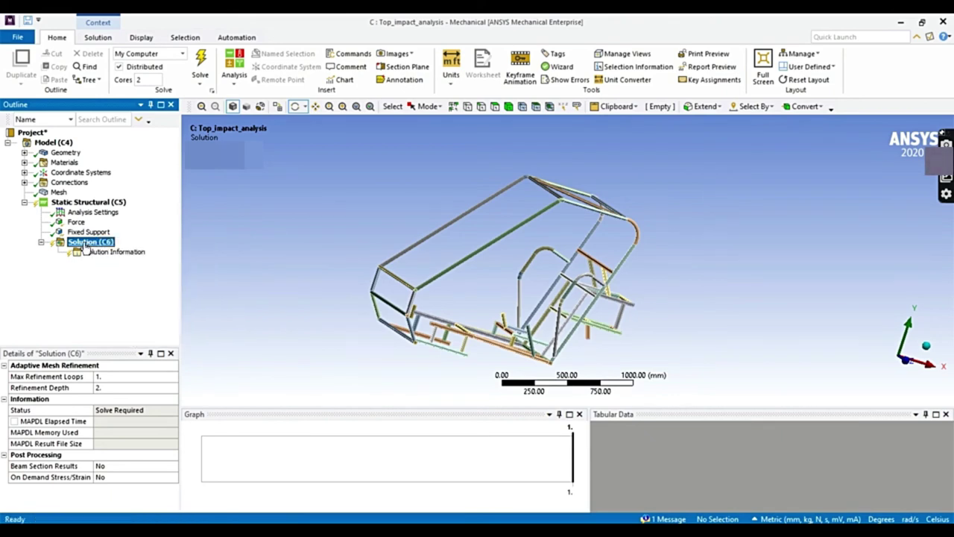
{"action": "mouse_move", "coordinate": [117, 253]}
{"action": "mouse_move", "coordinate": [269, 252]}
{"action": "left_click", "coordinate": [342, 252]}
- Add an Equivalent (von-Mises) Stress result to the Solution
{"action": "left_click", "coordinate": [88, 242]}
{"action": "right_click", "coordinate": [94, 241]}
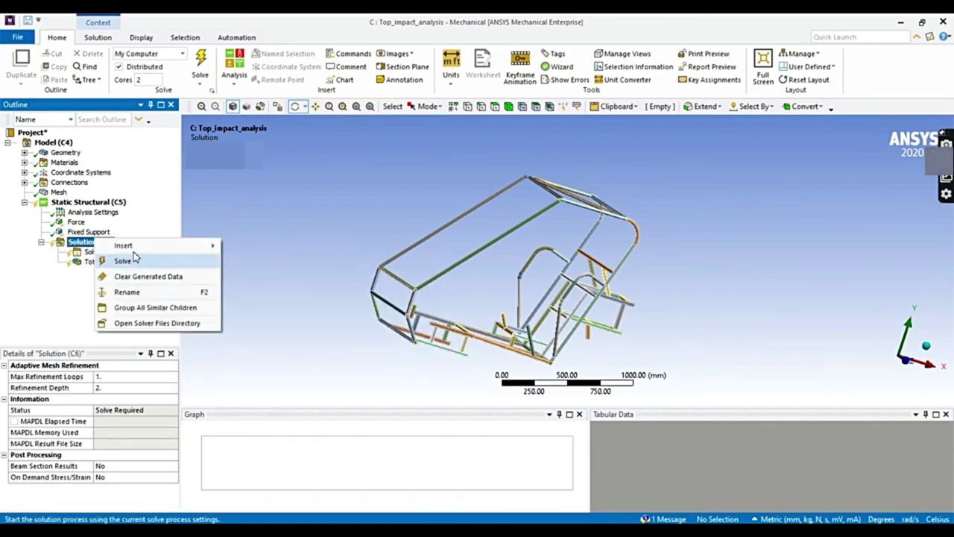
{"action": "mouse_move", "coordinate": [129, 246]}
{"action": "mouse_move", "coordinate": [254, 261]}
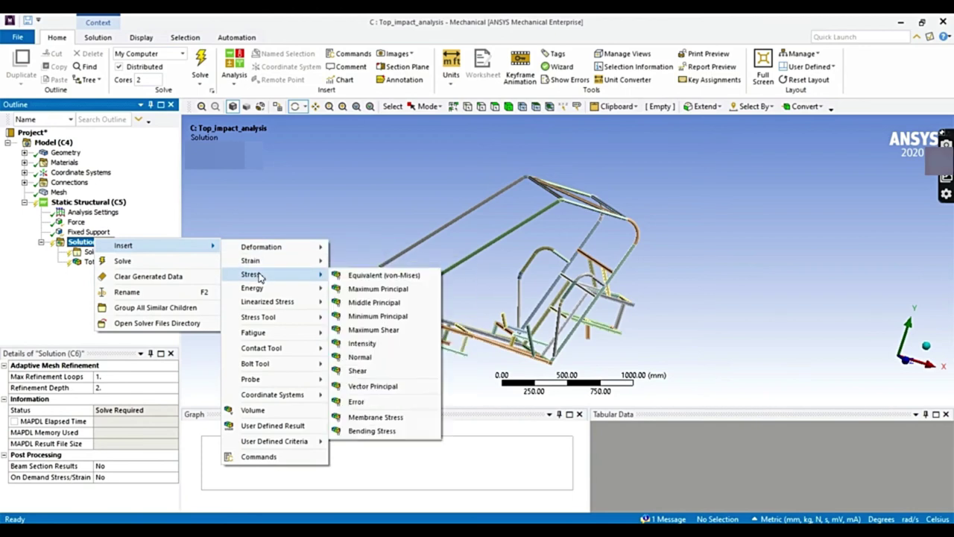
{"action": "left_click", "coordinate": [339, 275]}
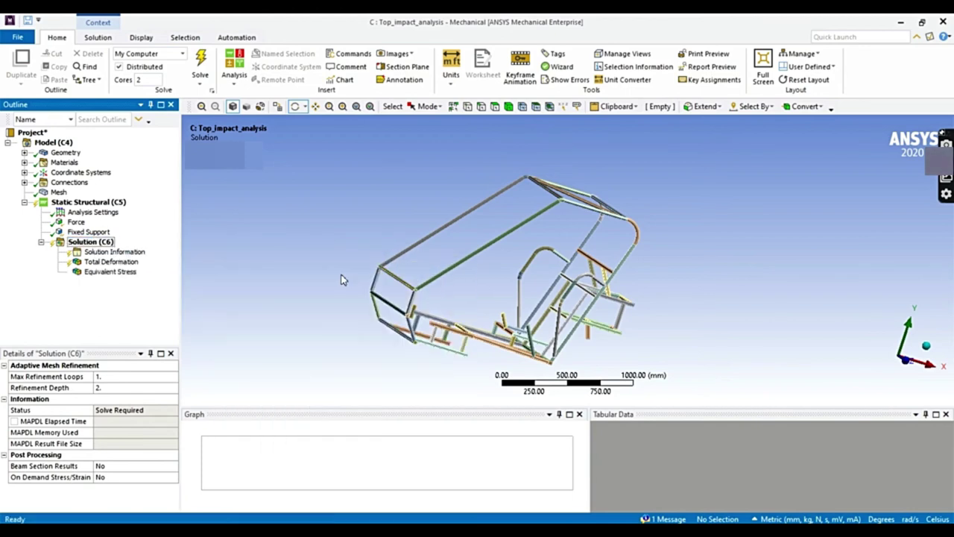
- Add a Stress Tool (Max Equivalent Stress) result for the safety factor
{"action": "right_click", "coordinate": [93, 243]}
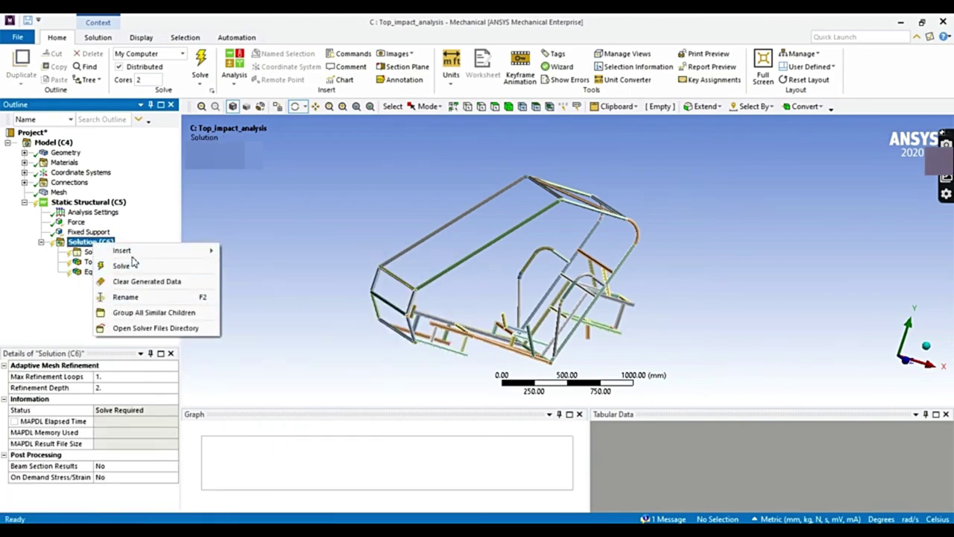
{"action": "mouse_move", "coordinate": [142, 251]}
{"action": "mouse_move", "coordinate": [269, 326]}
{"action": "left_click", "coordinate": [339, 327]}
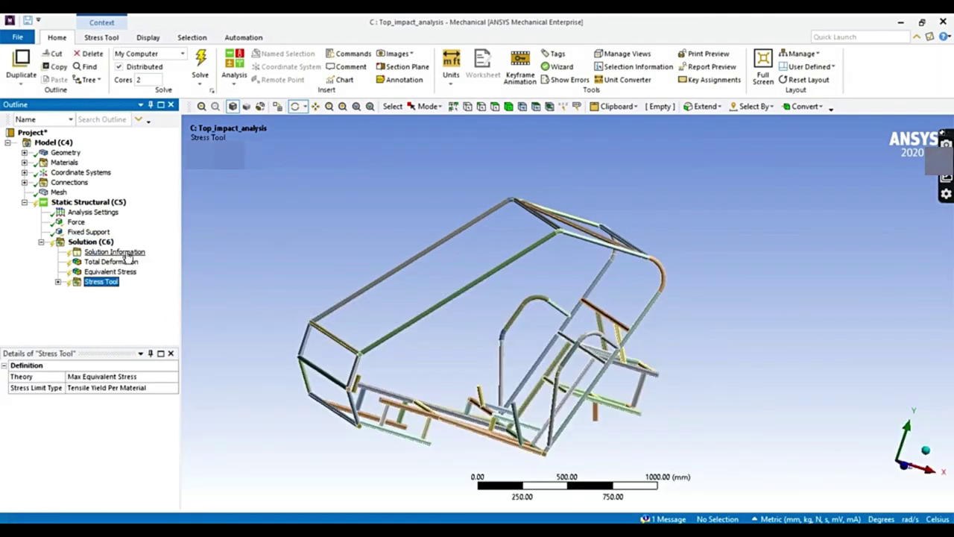
{"action": "left_click_drag", "start_coordinate": [93, 242], "coordinate": [104, 245]}
{"action": "right_click", "coordinate": [104, 244]}
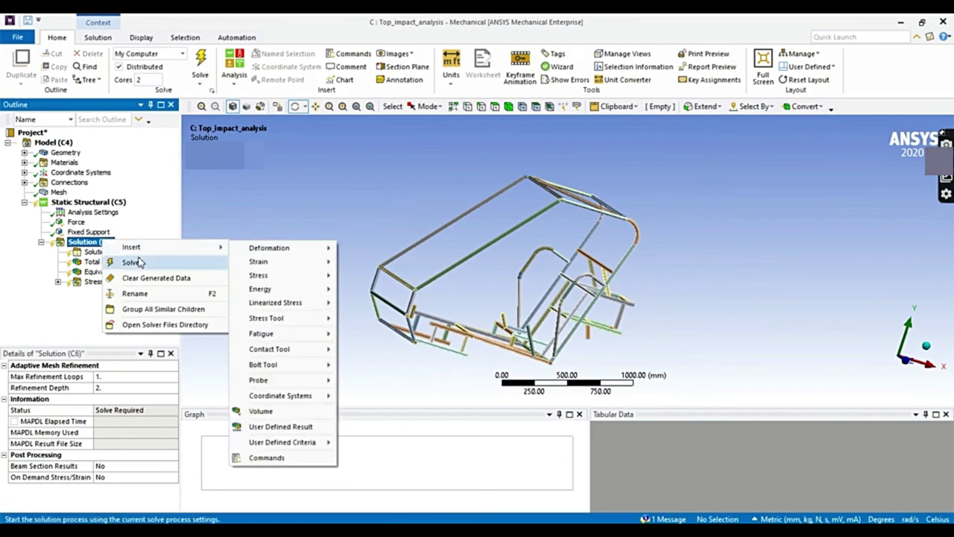
- Solve the top-impact analysis and display Total Deformation, peaking at 13.688 mm
{"action": "left_click", "coordinate": [140, 266]}
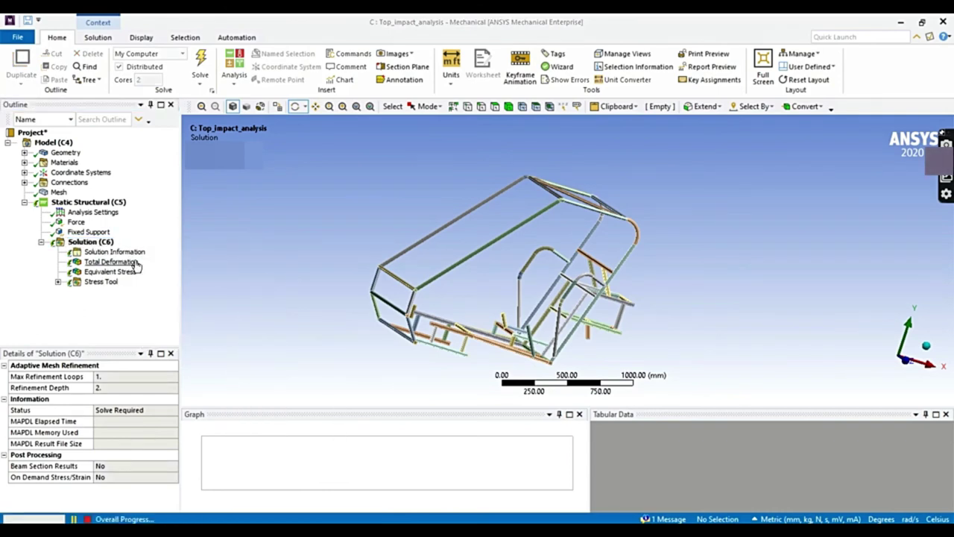
{"action": "left_click", "coordinate": [34, 519]}
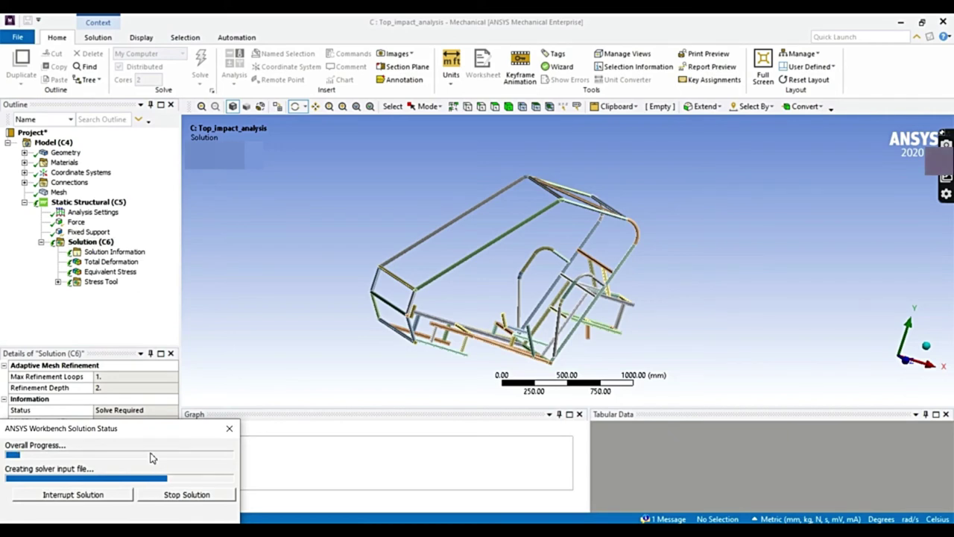
{"action": "left_click", "coordinate": [90, 242]}
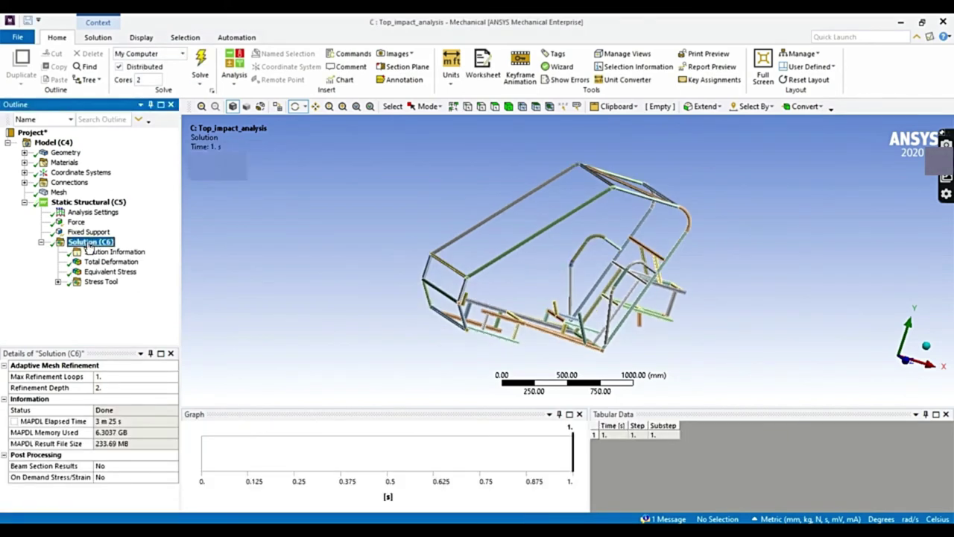
{"action": "left_click", "coordinate": [105, 262]}
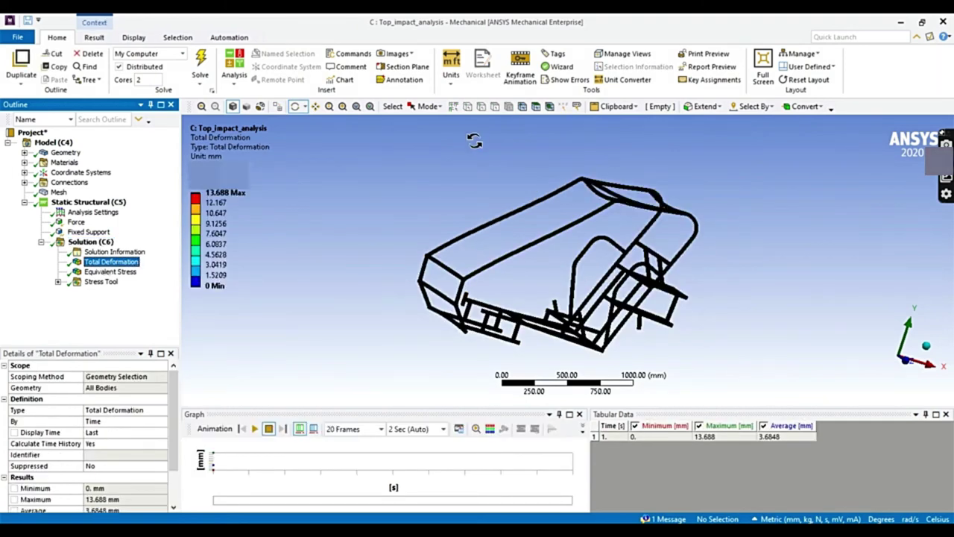
- Hide element edges, label Max and Min deformation, then display Equivalent Stress (1344.6 MPa max)
{"action": "left_click", "coordinate": [93, 38]}
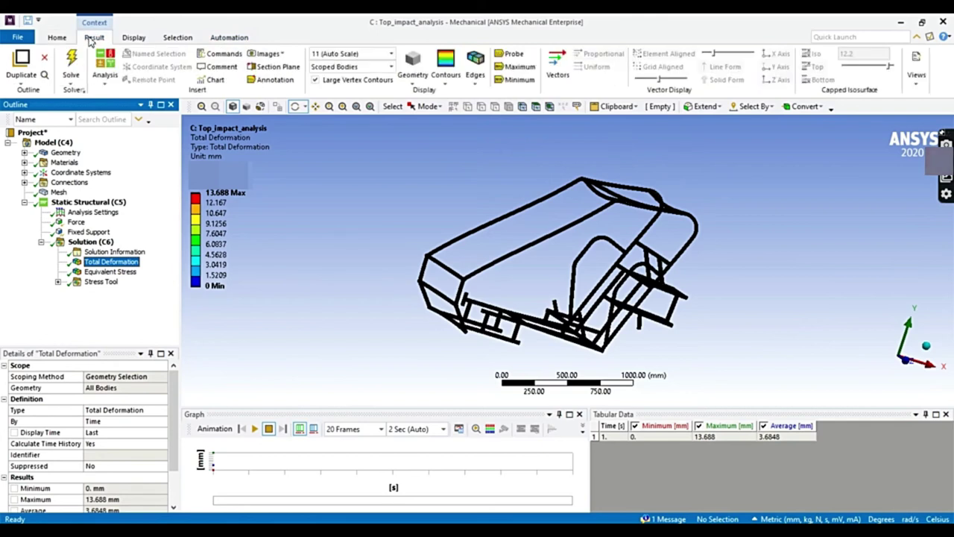
{"action": "left_click", "coordinate": [446, 77]}
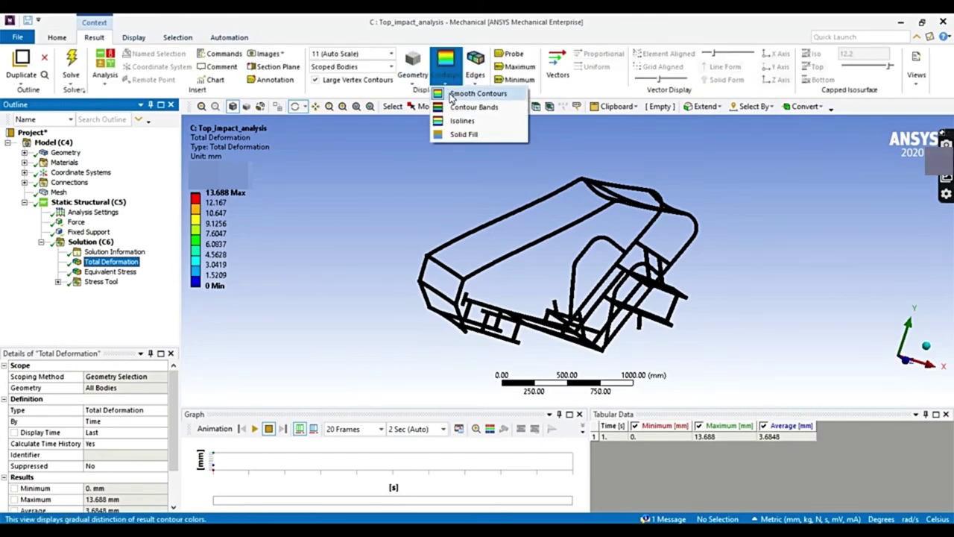
{"action": "left_click", "coordinate": [489, 73]}
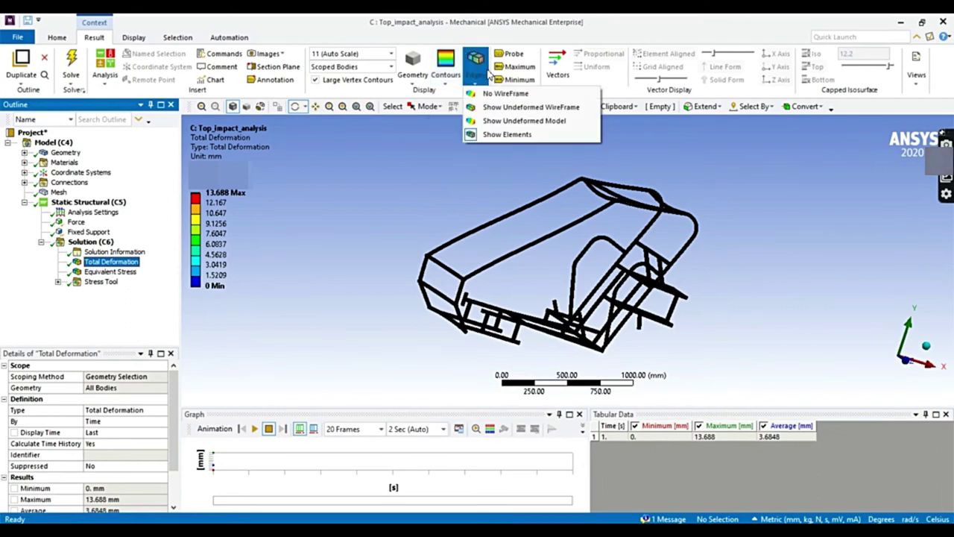
{"action": "left_click", "coordinate": [477, 82]}
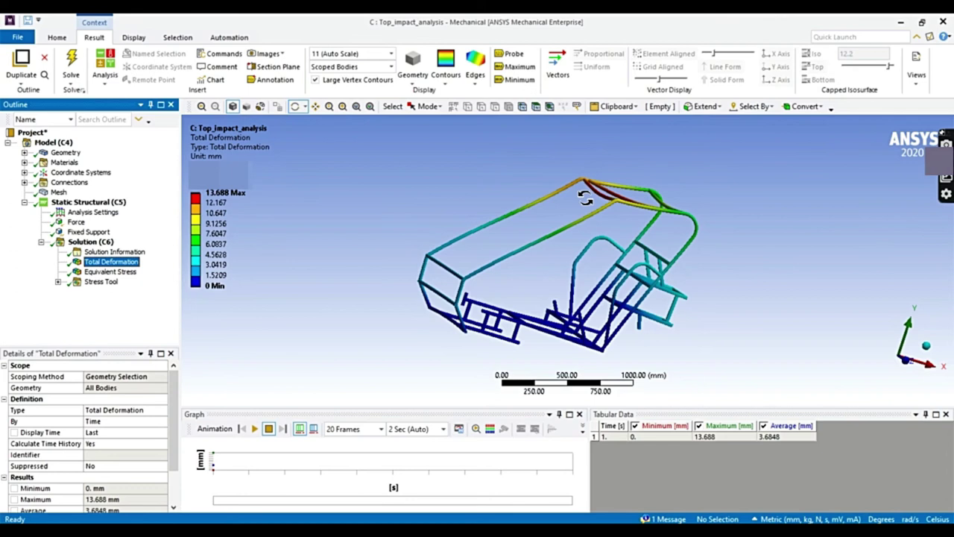
{"action": "scroll", "coordinate": [585, 198], "scroll_direction": "up", "scroll_amount": 2}
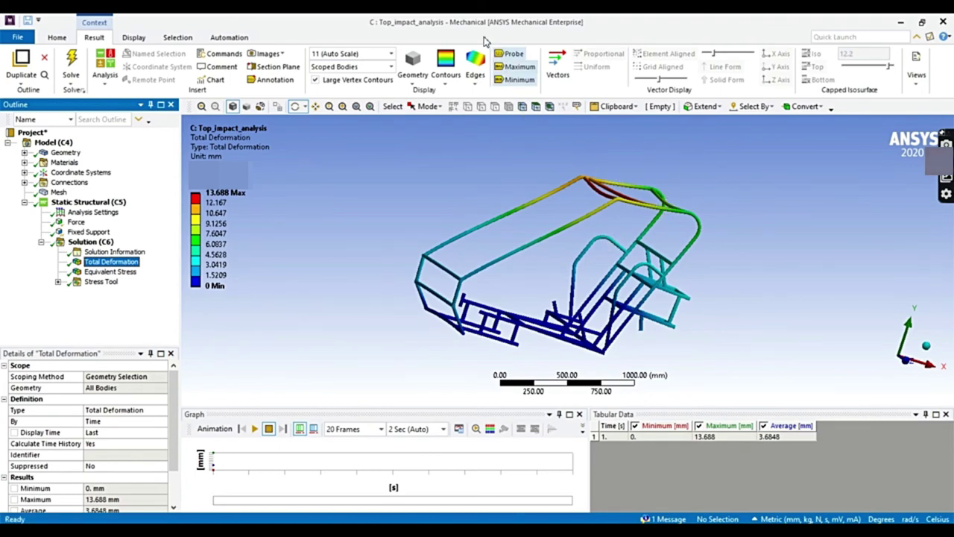
{"action": "left_click", "coordinate": [507, 71]}
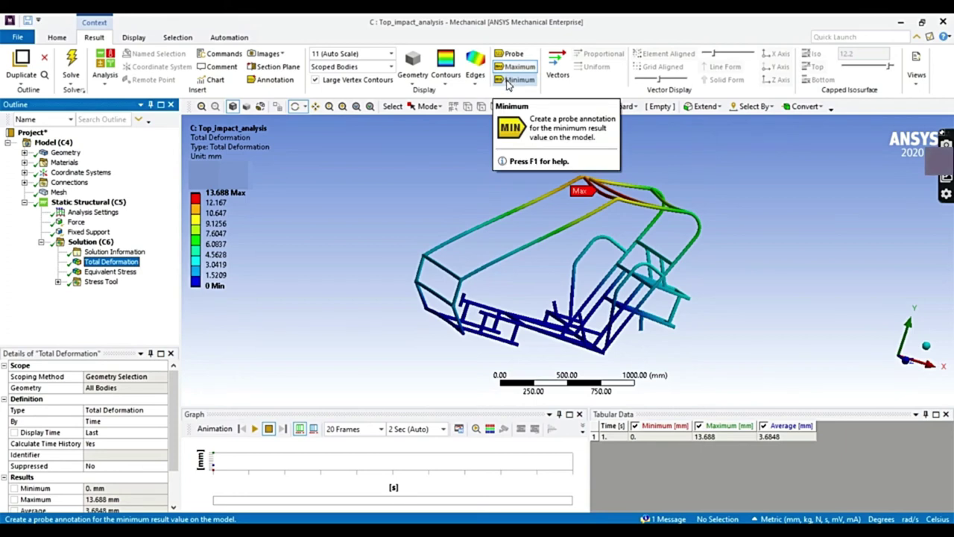
{"action": "left_click", "coordinate": [508, 83]}
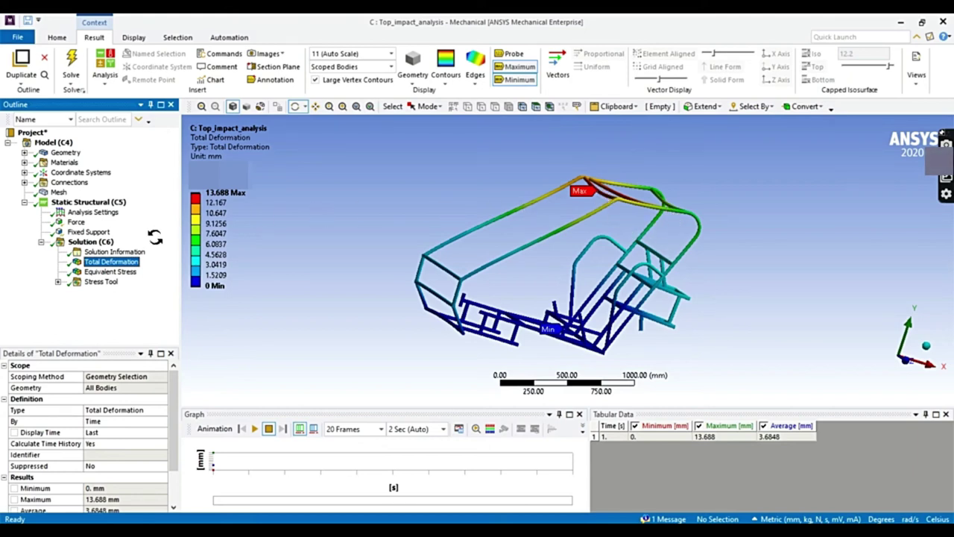
{"action": "left_click", "coordinate": [111, 272]}
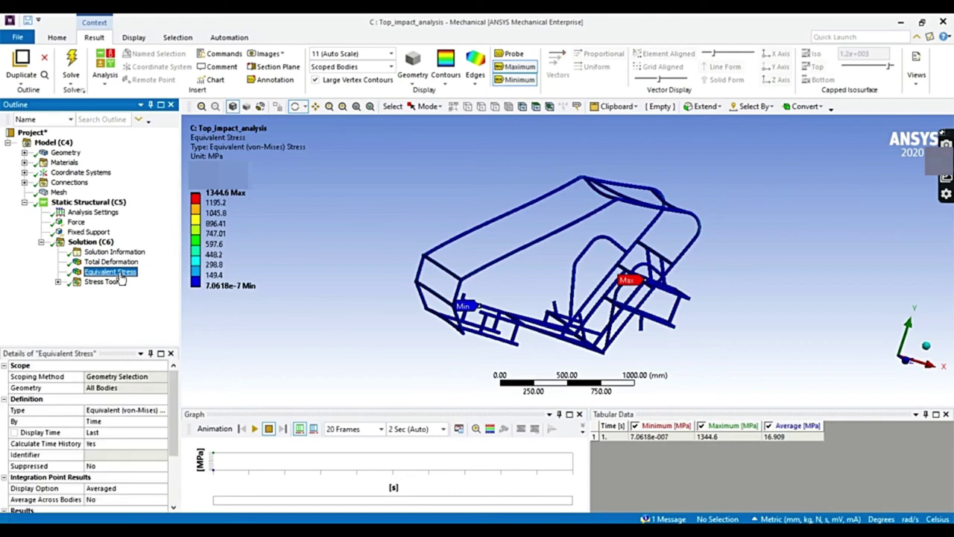
- Display the Stress Tool Safety Factor (minimum 0.34211), then revisit Total Deformation and the Solution summary
{"action": "left_click", "coordinate": [101, 283]}
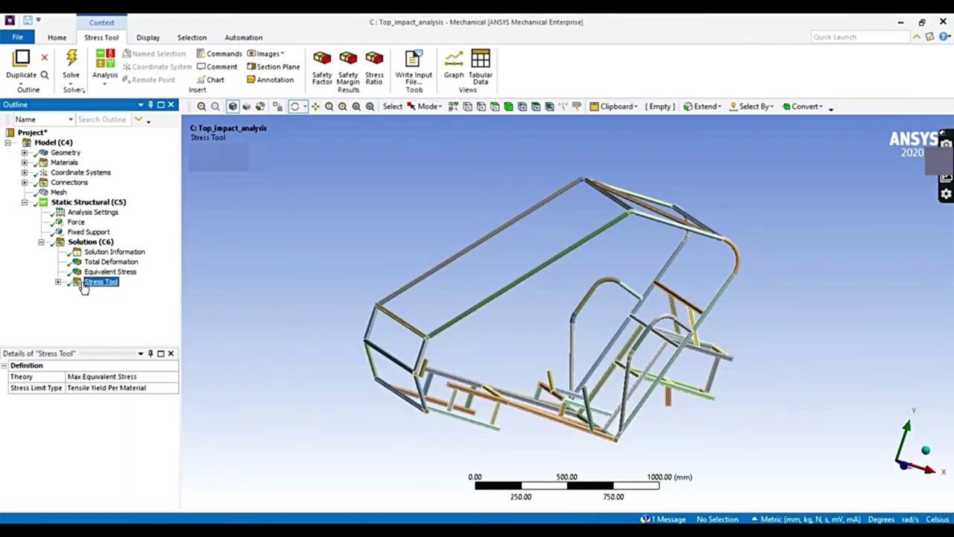
{"action": "left_click", "coordinate": [58, 282]}
{"action": "left_click", "coordinate": [108, 295]}
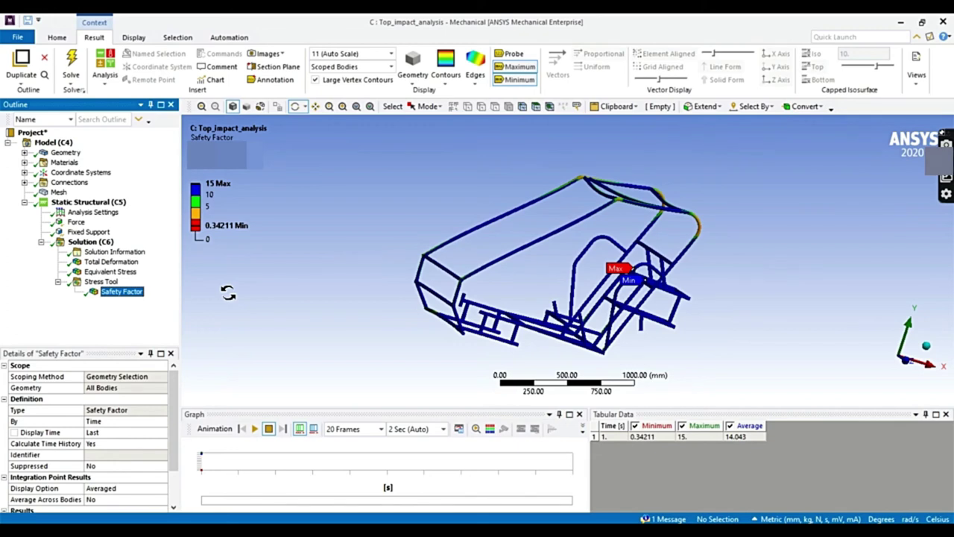
{"action": "left_click", "coordinate": [115, 262]}
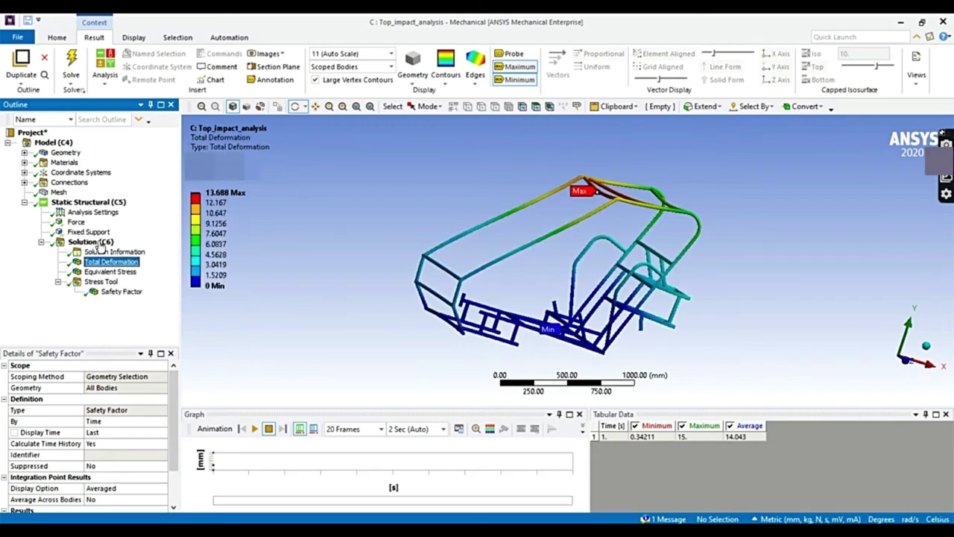
{"action": "left_click", "coordinate": [98, 243]}
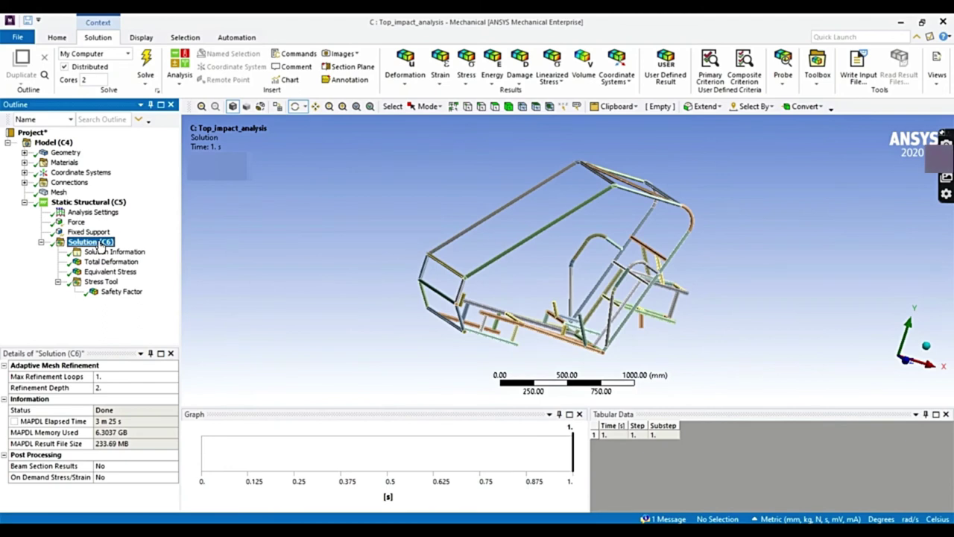
{"action": "left_click", "coordinate": [57, 39]}
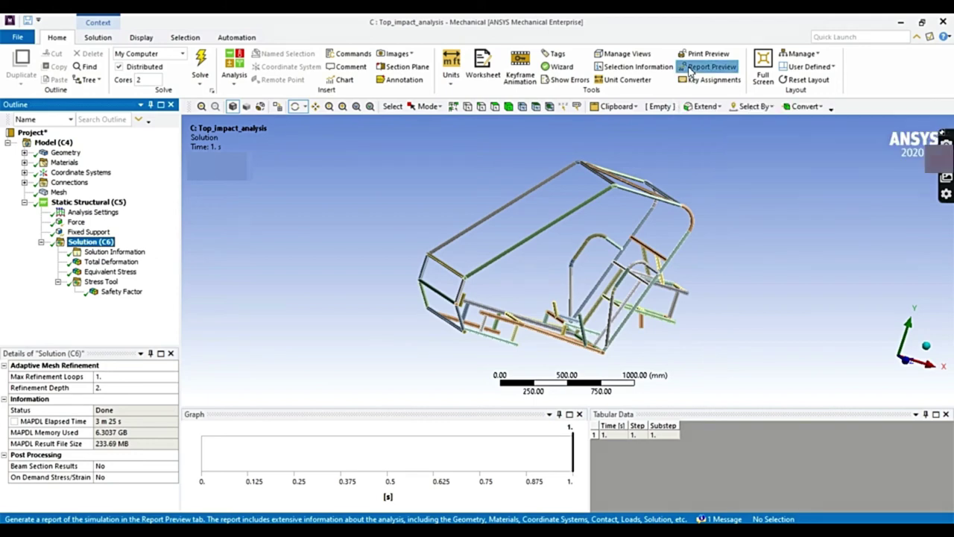
- Generate a Report Preview of Top_impact_analysis and jump to its Total Deformation results table
{"action": "left_click", "coordinate": [690, 69]}
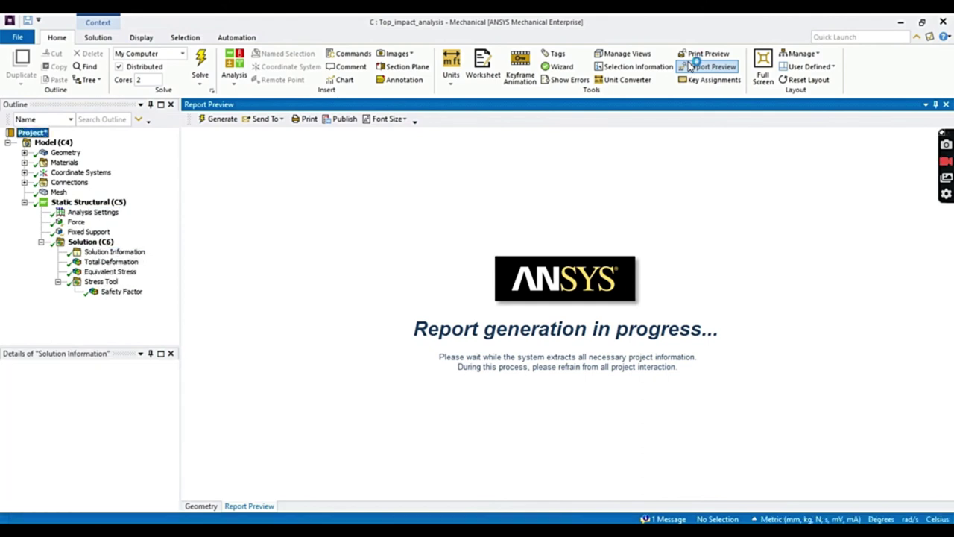
{"action": "scroll", "coordinate": [553, 245], "scroll_direction": "down", "scroll_amount": 10}
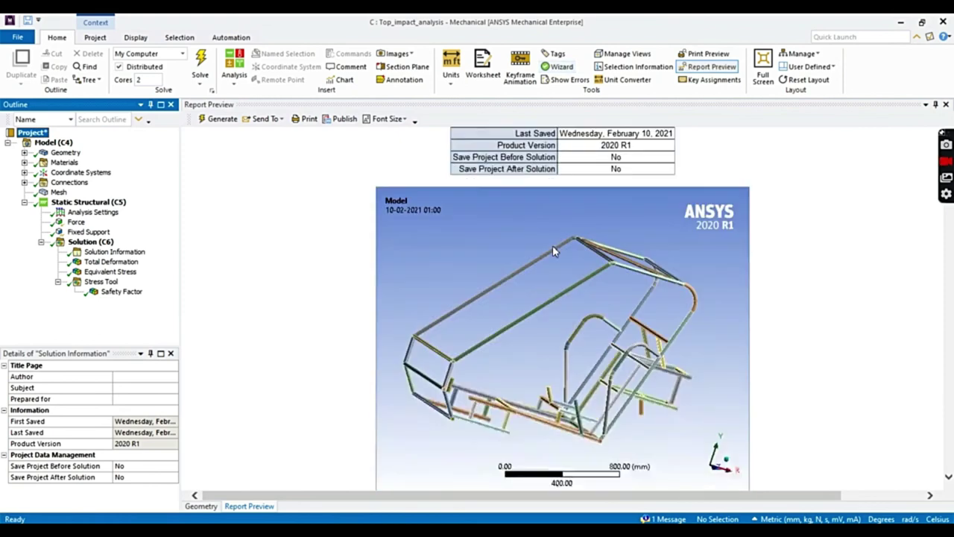
{"action": "scroll", "coordinate": [555, 283], "scroll_direction": "down", "scroll_amount": 8}
{"action": "scroll", "coordinate": [555, 284], "scroll_direction": "up", "scroll_amount": 12}
{"action": "scroll", "coordinate": [556, 284], "scroll_direction": "up", "scroll_amount": 10}
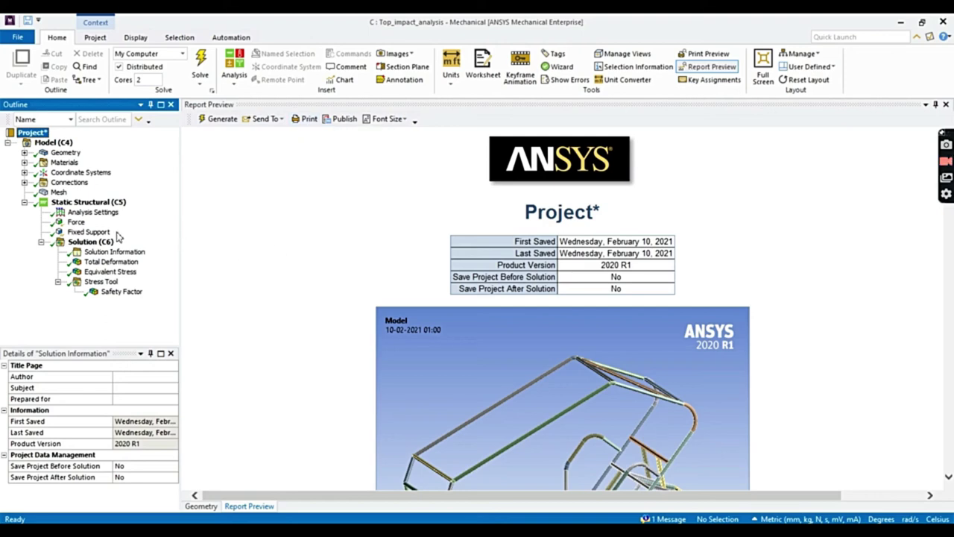
{"action": "left_click", "coordinate": [103, 264]}
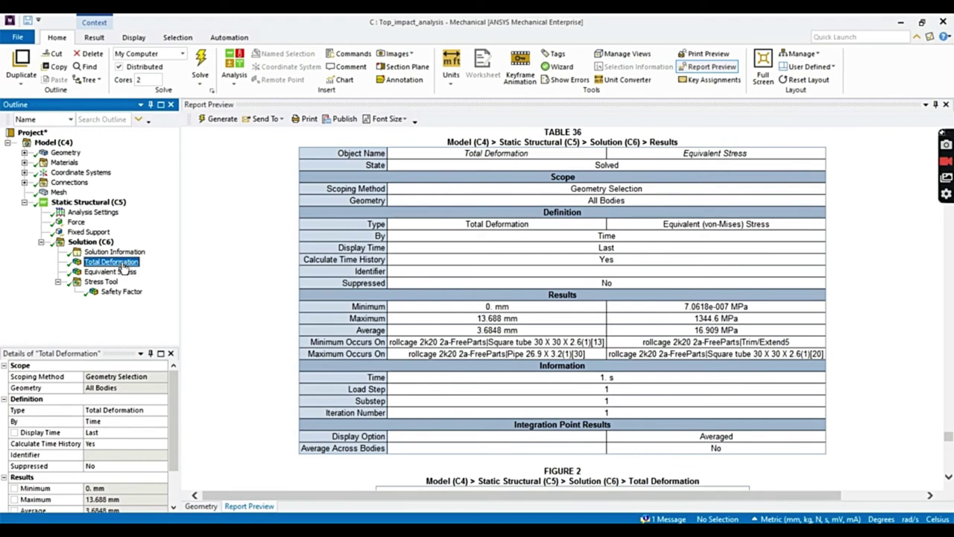
- Insert image snapshots under the Total Deformation, Equivalent Stress and Safety Factor results
{"action": "left_click", "coordinate": [406, 54]}
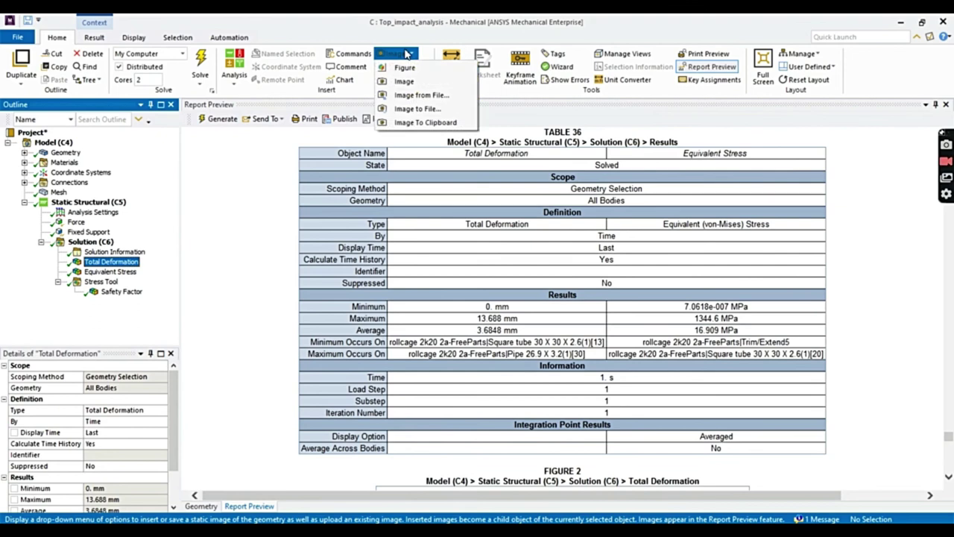
{"action": "left_click", "coordinate": [413, 85]}
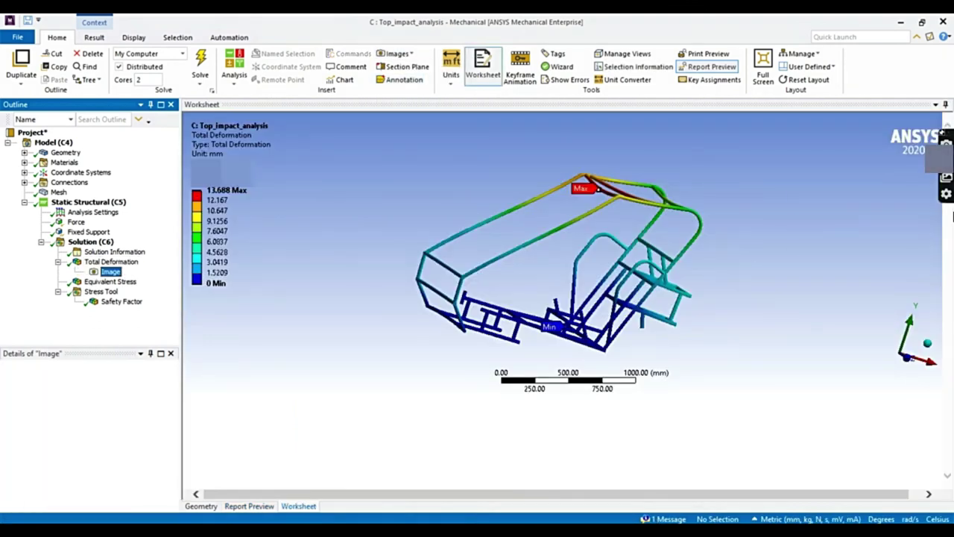
{"action": "left_click", "coordinate": [110, 284]}
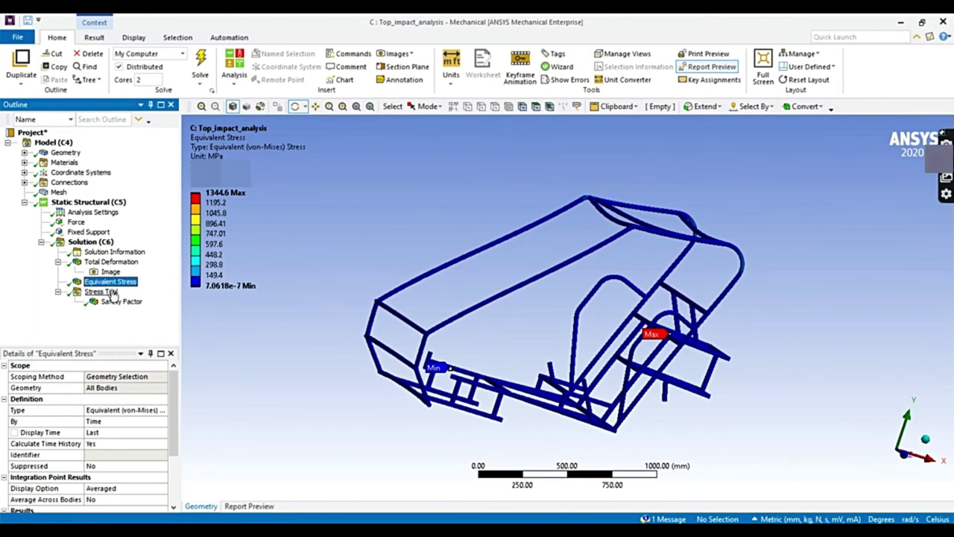
{"action": "left_click", "coordinate": [113, 302]}
{"action": "left_click", "coordinate": [112, 282]}
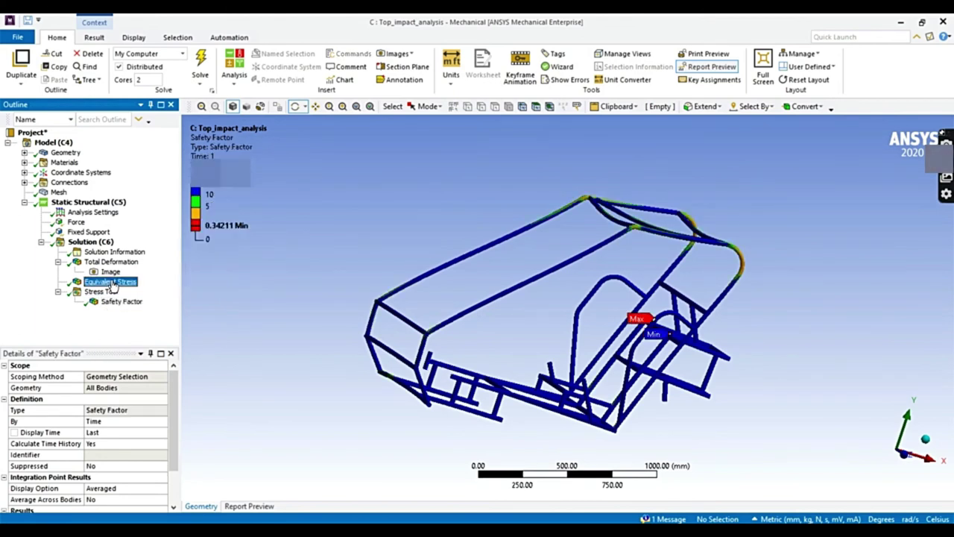
{"action": "left_click", "coordinate": [403, 54]}
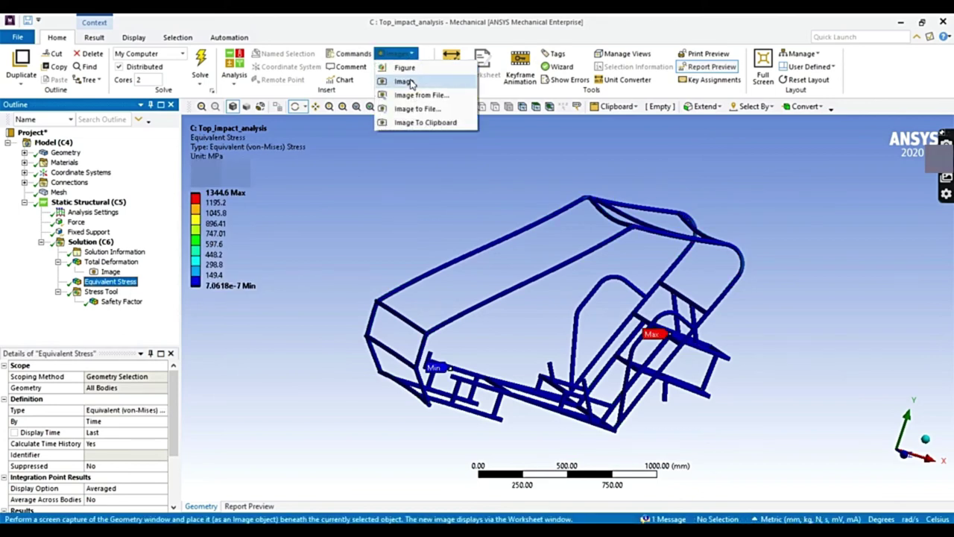
{"action": "left_click", "coordinate": [404, 79]}
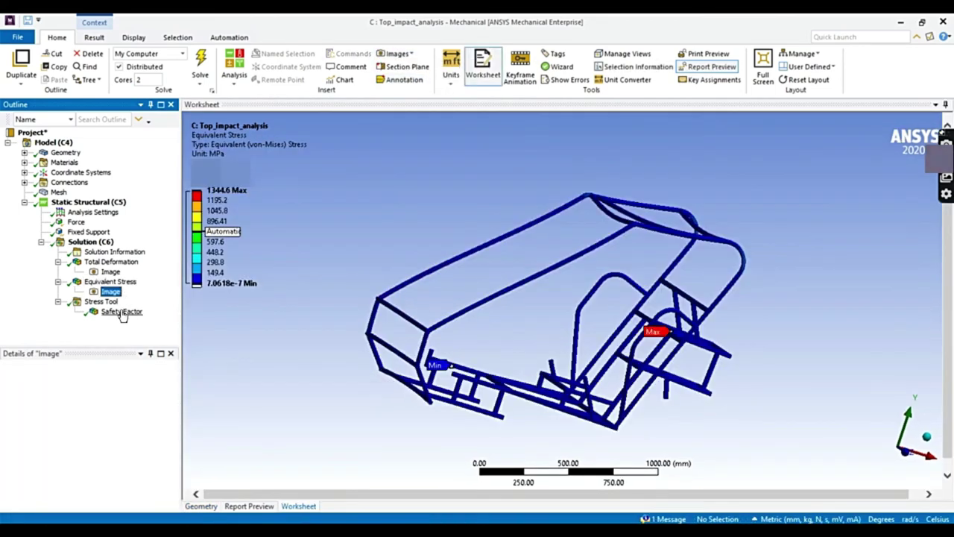
{"action": "left_click", "coordinate": [121, 312]}
{"action": "left_click", "coordinate": [400, 53]}
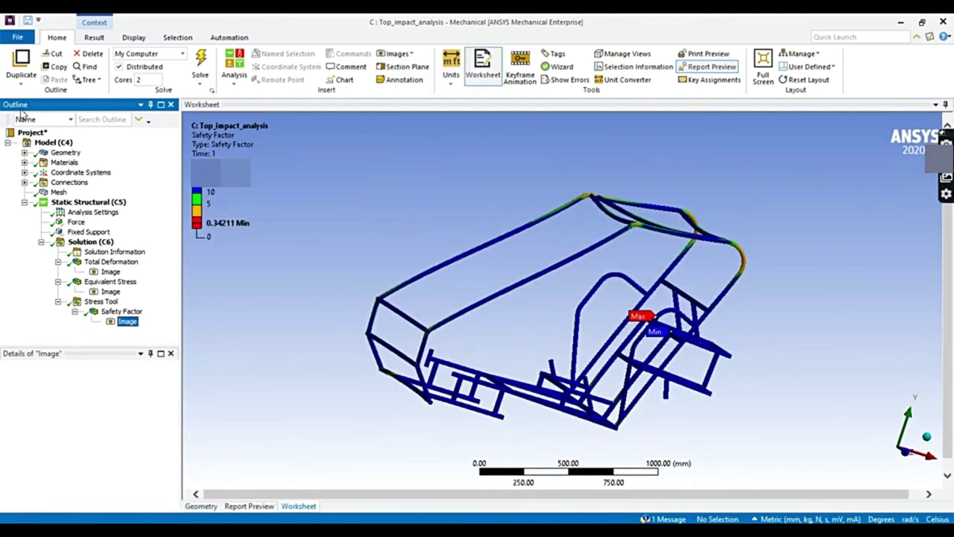
{"action": "left_click", "coordinate": [81, 244]}
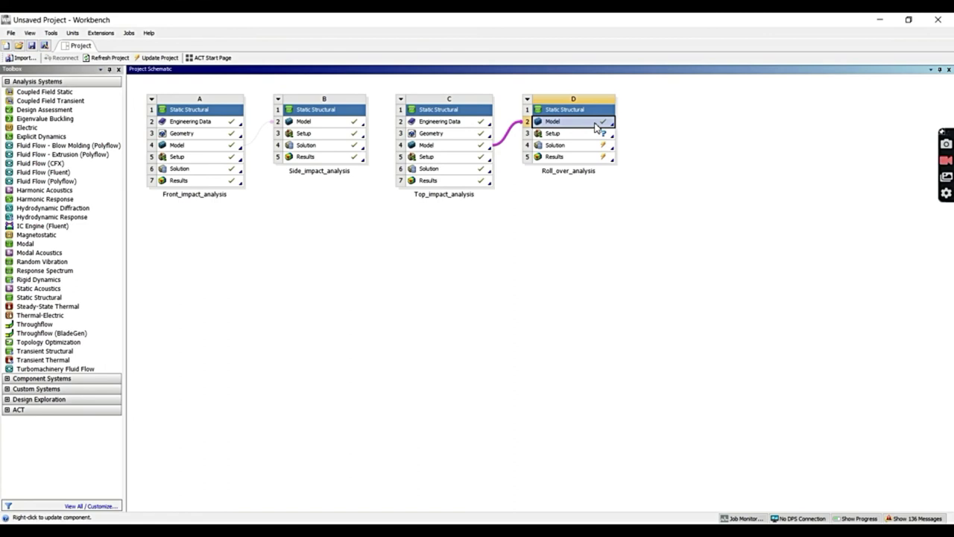
- Launch Mechanical for Roll_over_analysis from its Model cell (D2)
{"action": "double_click", "coordinate": [596, 125]}
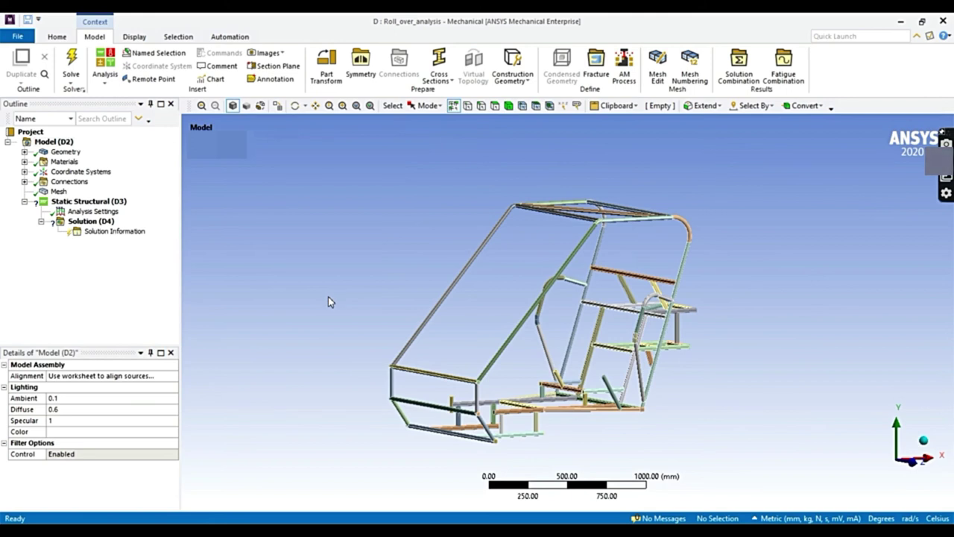
- Select the roll-over mesh, then bring up the Static Structural (D3) analysis details
{"action": "left_click", "coordinate": [57, 191]}
{"action": "scroll", "coordinate": [409, 309], "scroll_direction": "up", "scroll_amount": 5}
{"action": "scroll", "coordinate": [407, 307], "scroll_direction": "up", "scroll_amount": 2}
{"action": "scroll", "coordinate": [403, 302], "scroll_direction": "down", "scroll_amount": 8}
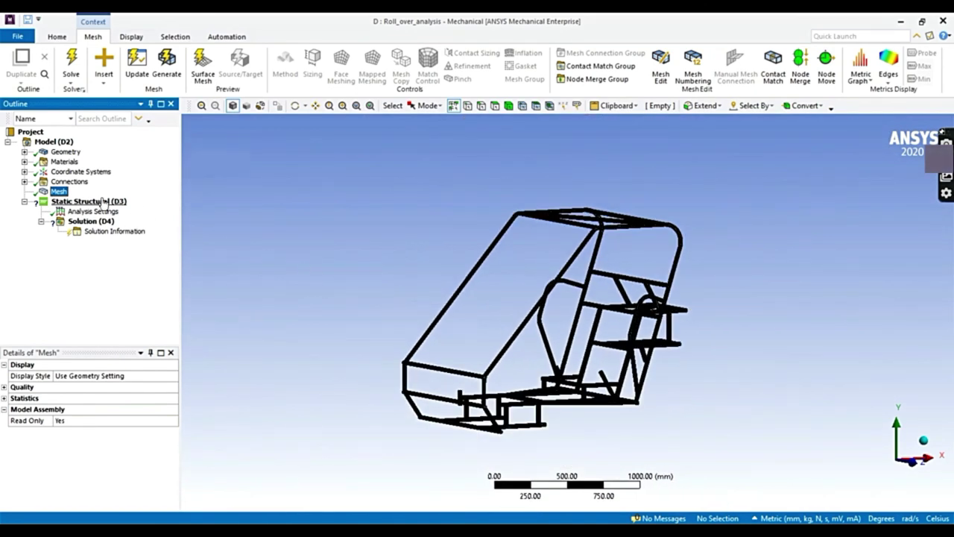
{"action": "left_click", "coordinate": [102, 203]}
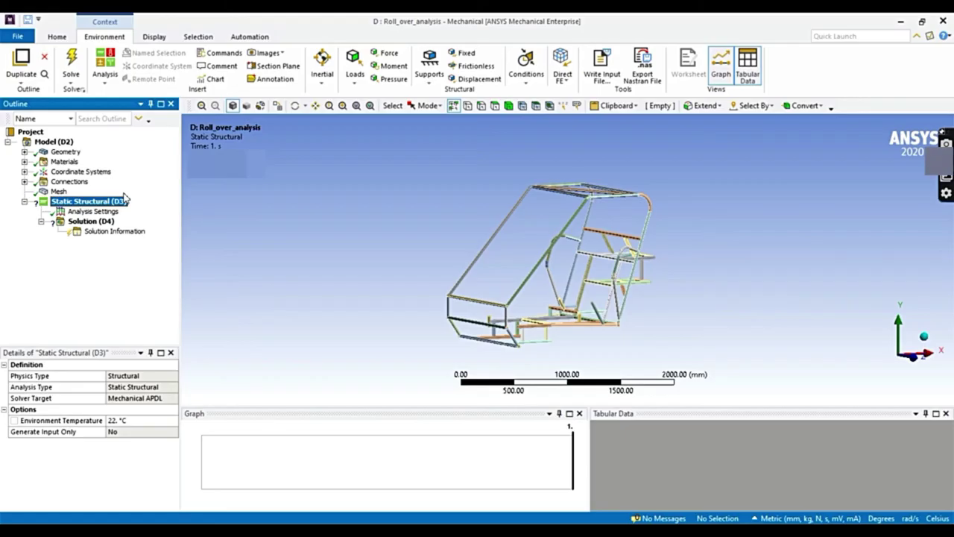
- Insert a coordinate system with its origin on the roof tube edge at (863.05, 1219.2, -279.4) mm
{"action": "left_click", "coordinate": [75, 171]}
{"action": "right_click", "coordinate": [96, 172]}
{"action": "mouse_move", "coordinate": [127, 179]}
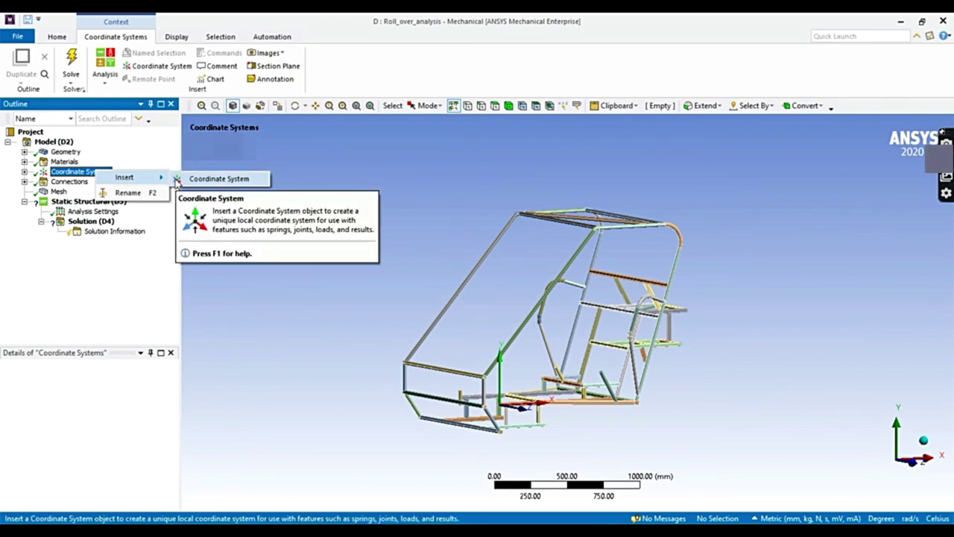
{"action": "left_click", "coordinate": [179, 179]}
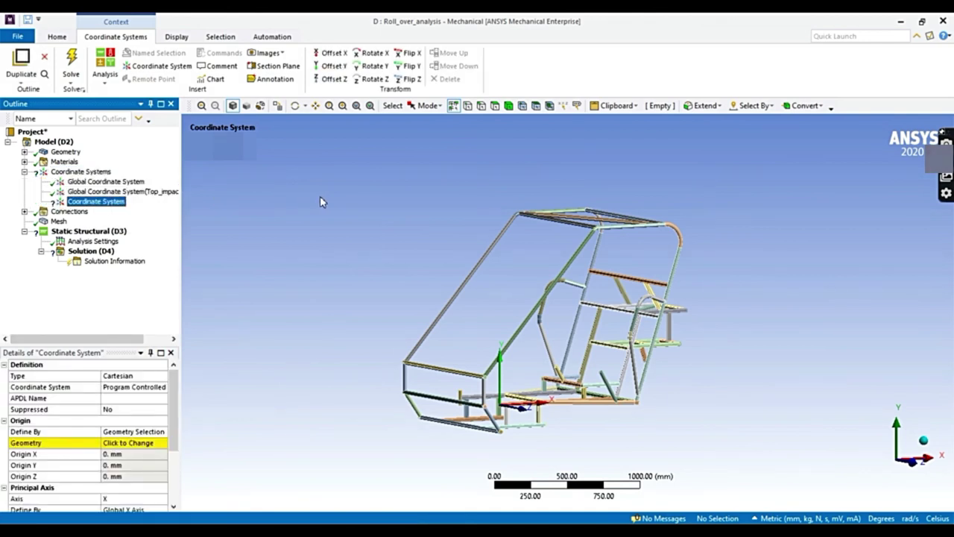
{"action": "left_click", "coordinate": [594, 218]}
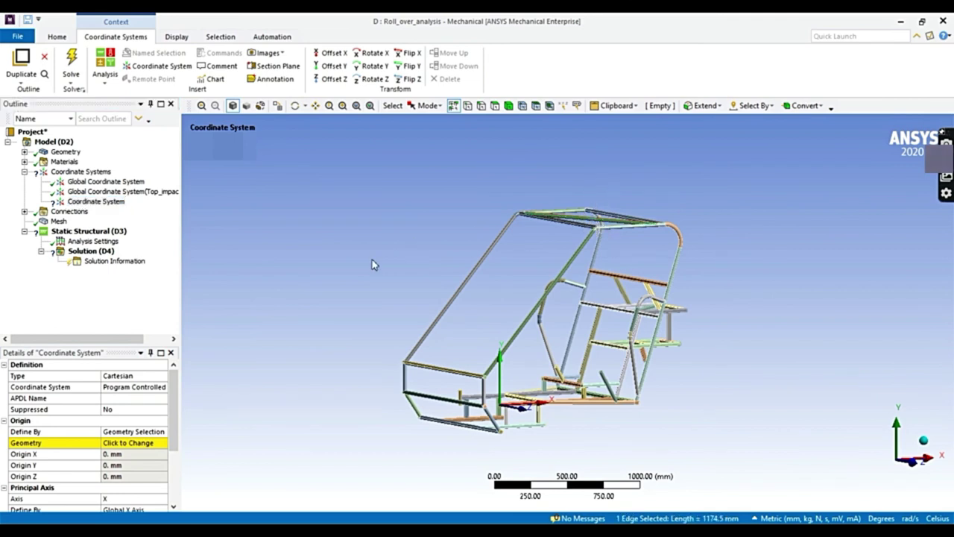
{"action": "left_click", "coordinate": [125, 443]}
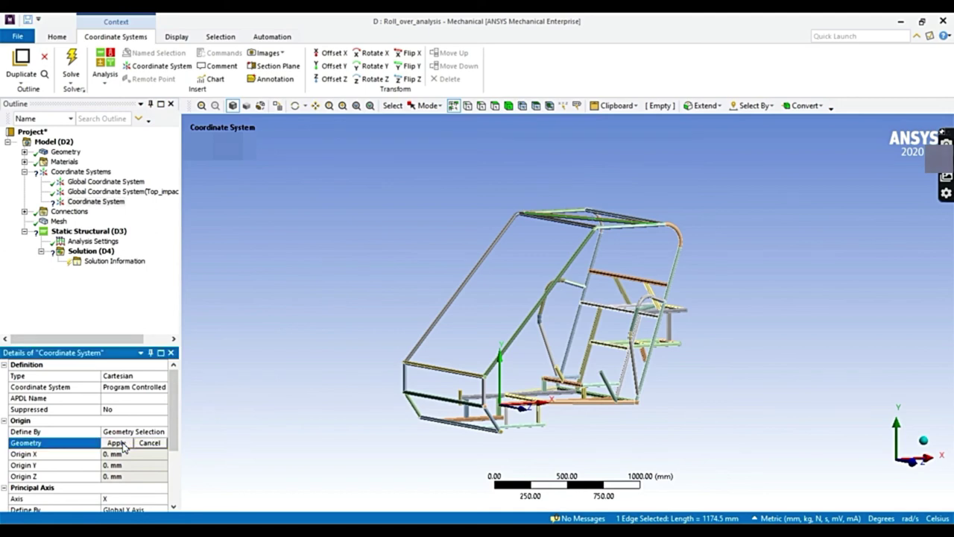
{"action": "left_click", "coordinate": [117, 442]}
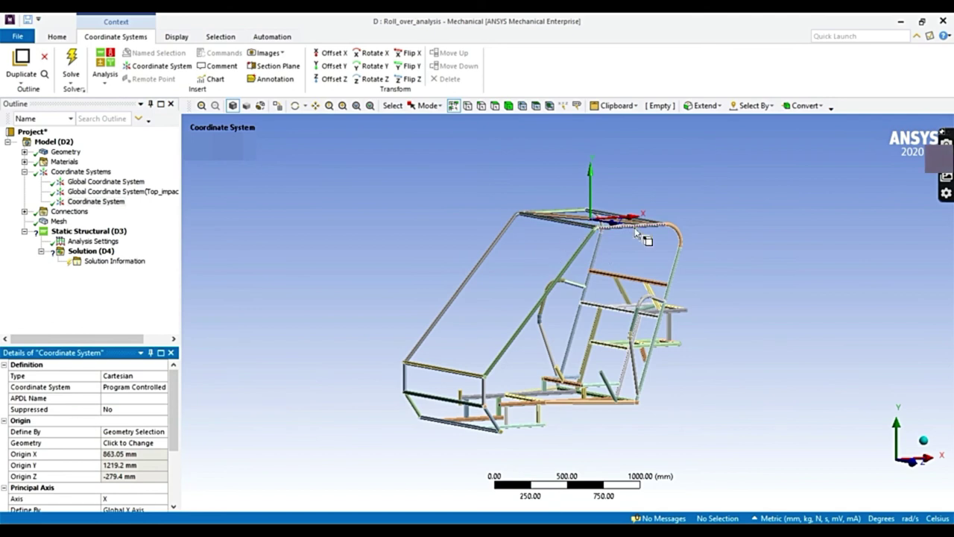
- Rotate the new coordinate system 45° about its Z axis
{"action": "left_click", "coordinate": [376, 79]}
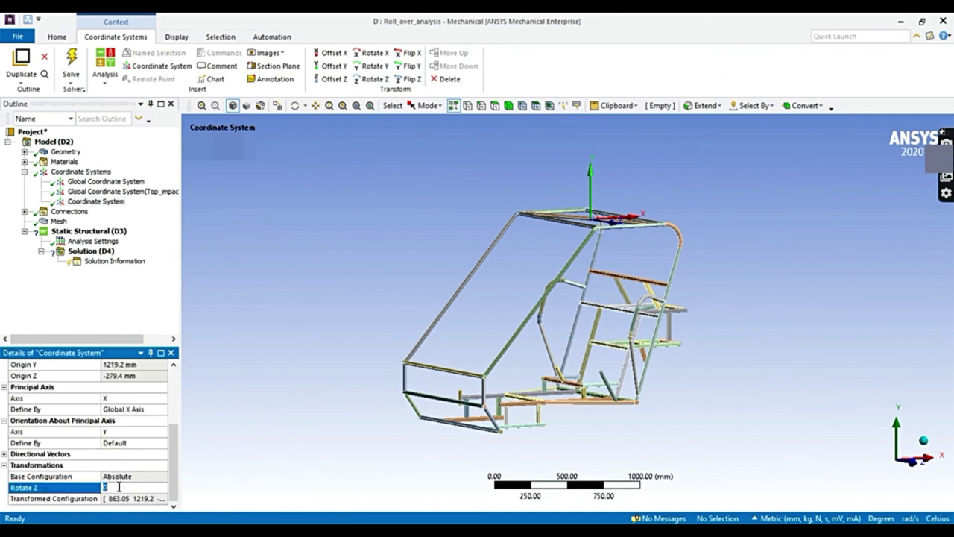
{"action": "left_click", "coordinate": [133, 302]}
{"action": "scroll", "coordinate": [606, 237], "scroll_direction": "up", "scroll_amount": 3}
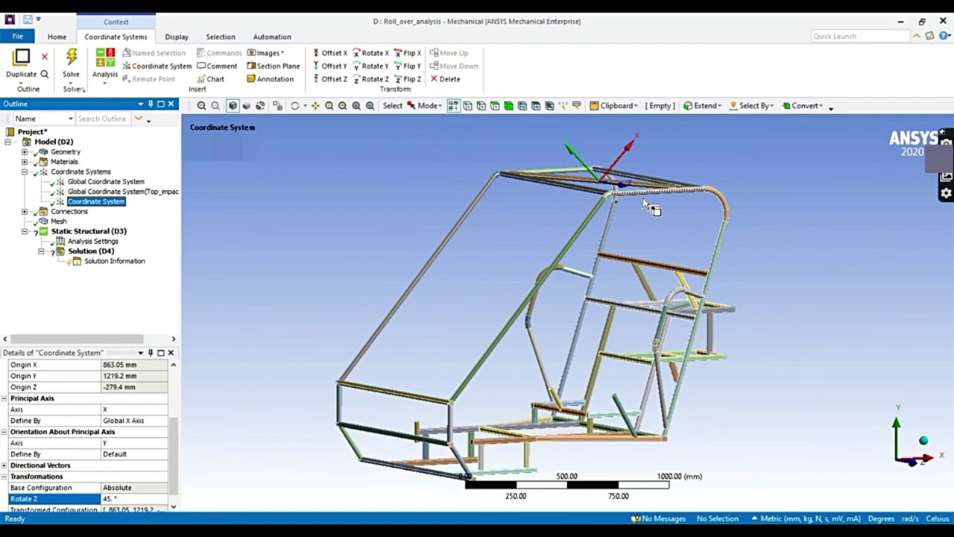
{"action": "left_click", "coordinate": [101, 232]}
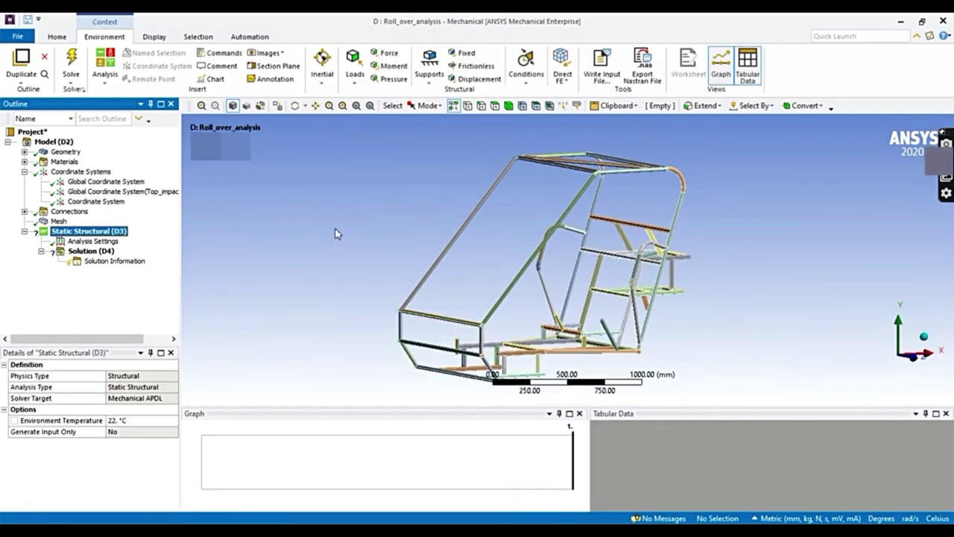
- Select the front and top roof tube faces of the cage
{"action": "left_click", "coordinate": [623, 169]}
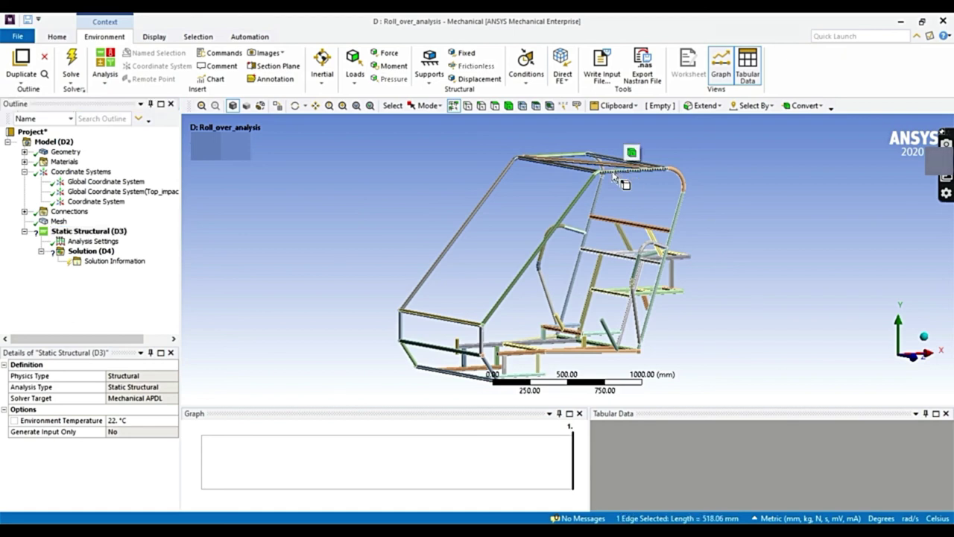
{"action": "left_click", "coordinate": [509, 105]}
{"action": "scroll", "coordinate": [604, 171], "scroll_direction": "up", "scroll_amount": 2}
{"action": "scroll", "coordinate": [605, 173], "scroll_direction": "down", "scroll_amount": 4}
{"action": "scroll", "coordinate": [605, 174], "scroll_direction": "up", "scroll_amount": 2}
{"action": "left_click", "coordinate": [295, 105]}
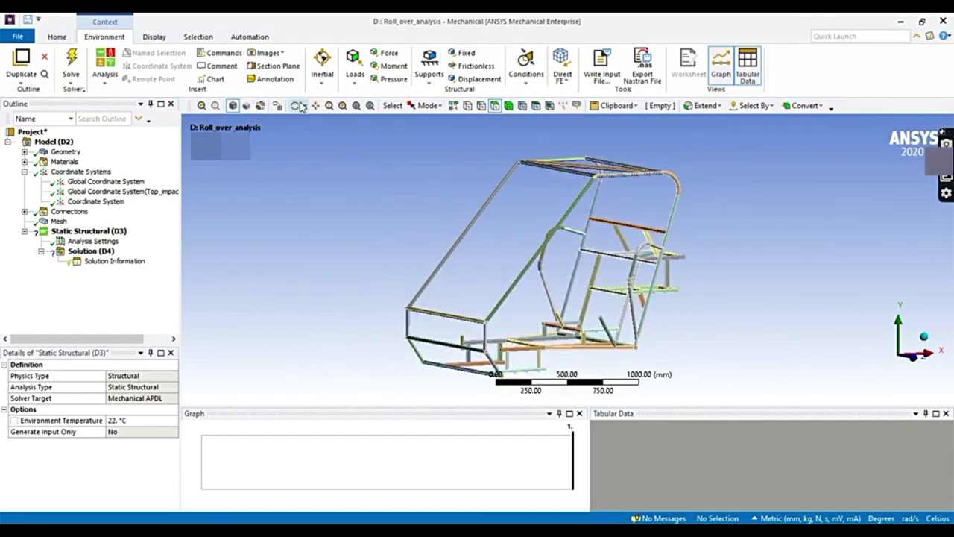
{"action": "left_click_drag", "start_coordinate": [445, 149], "coordinate": [450, 162]}
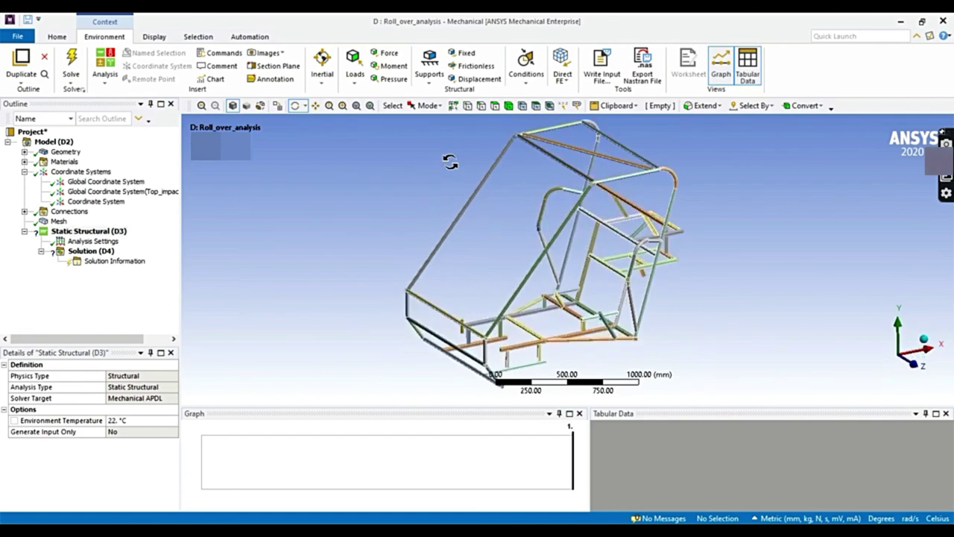
{"action": "left_click", "coordinate": [496, 107]}
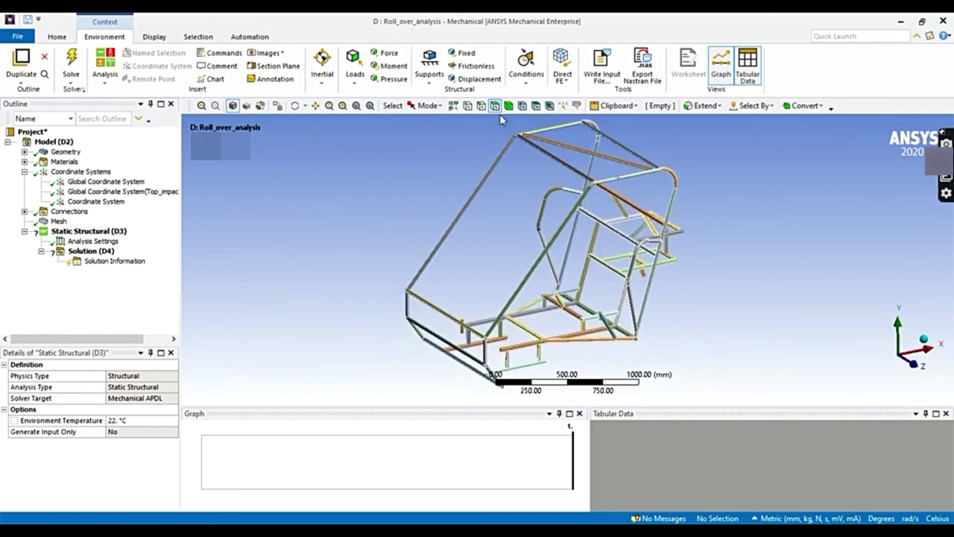
{"action": "left_click", "coordinate": [611, 178]}
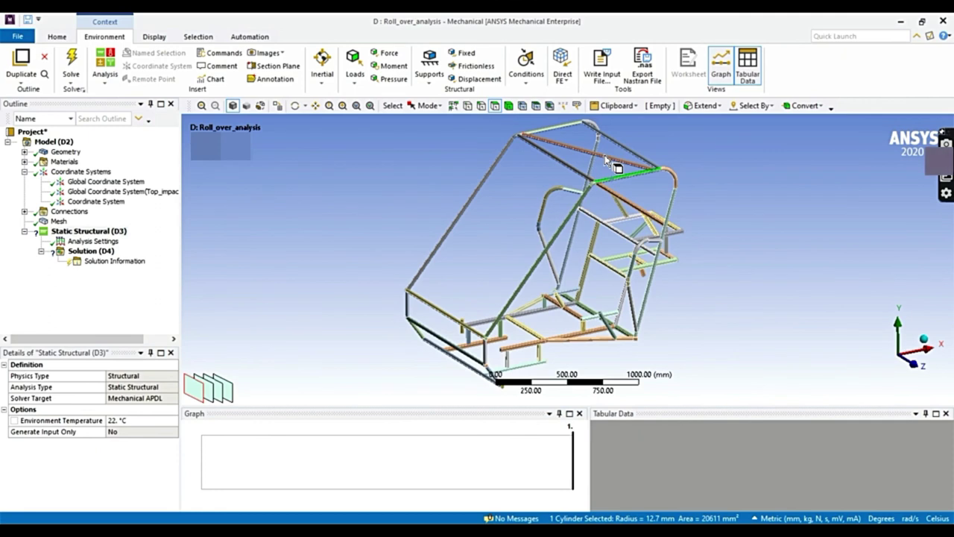
{"action": "left_click", "coordinate": [607, 159], "text": "ctrl"}
- Insert a Force on the two roof tubes, defined by Components
{"action": "right_click", "coordinate": [607, 160]}
{"action": "mouse_move", "coordinate": [634, 163]}
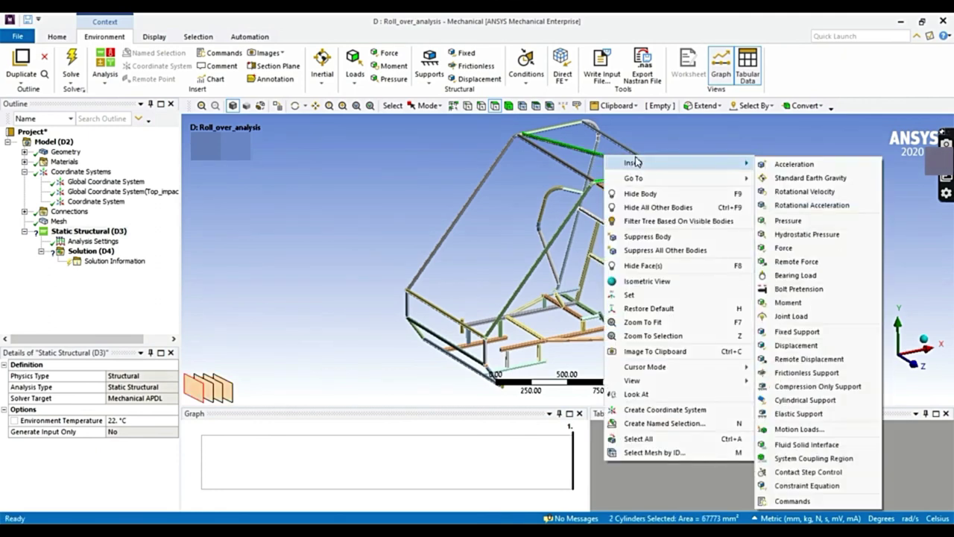
{"action": "left_click", "coordinate": [793, 247]}
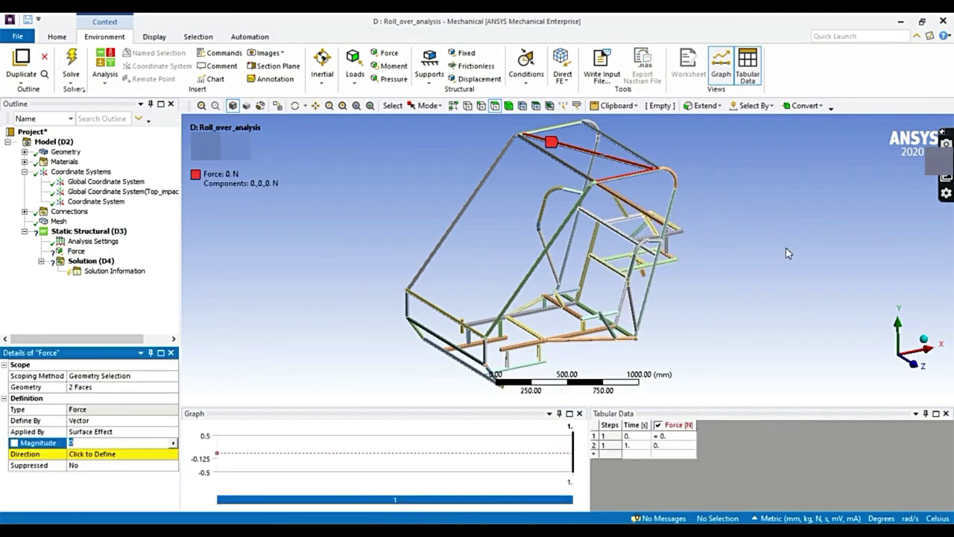
{"action": "left_click", "coordinate": [173, 422]}
{"action": "left_click", "coordinate": [172, 420]}
{"action": "left_click", "coordinate": [161, 430]}
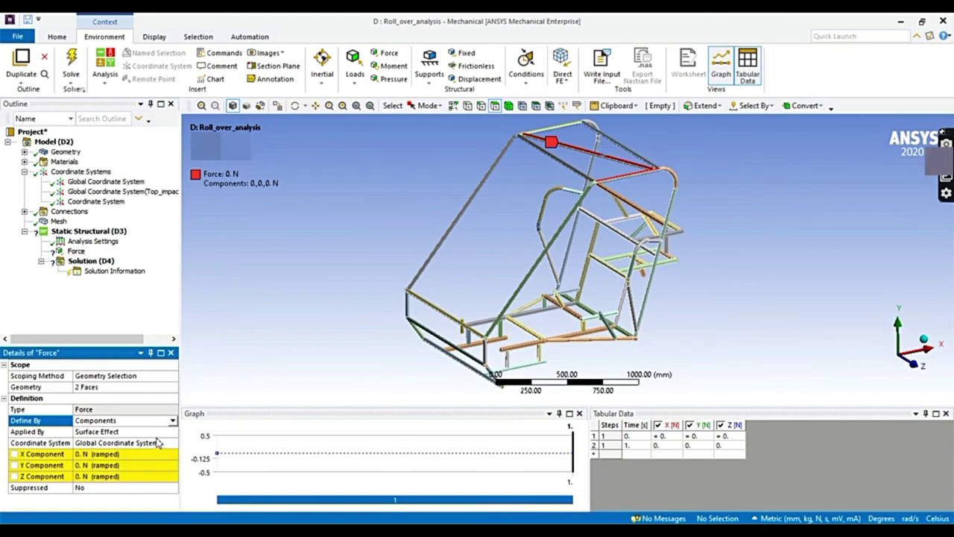
- Reference the force to the rotated coordinate system with a Y component of -6221 N
{"action": "left_click", "coordinate": [172, 443]}
{"action": "left_click", "coordinate": [173, 443]}
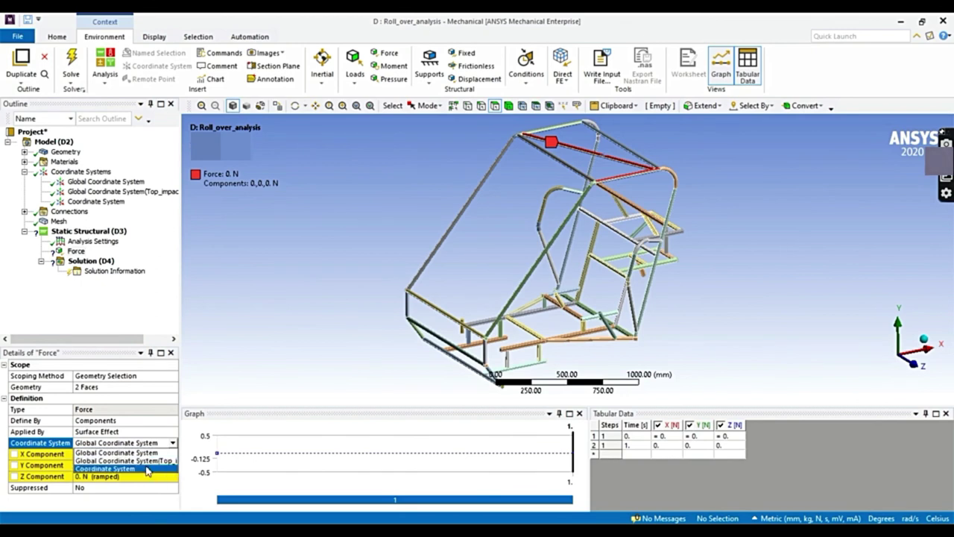
{"action": "left_click", "coordinate": [147, 470]}
{"action": "left_click", "coordinate": [122, 463]}
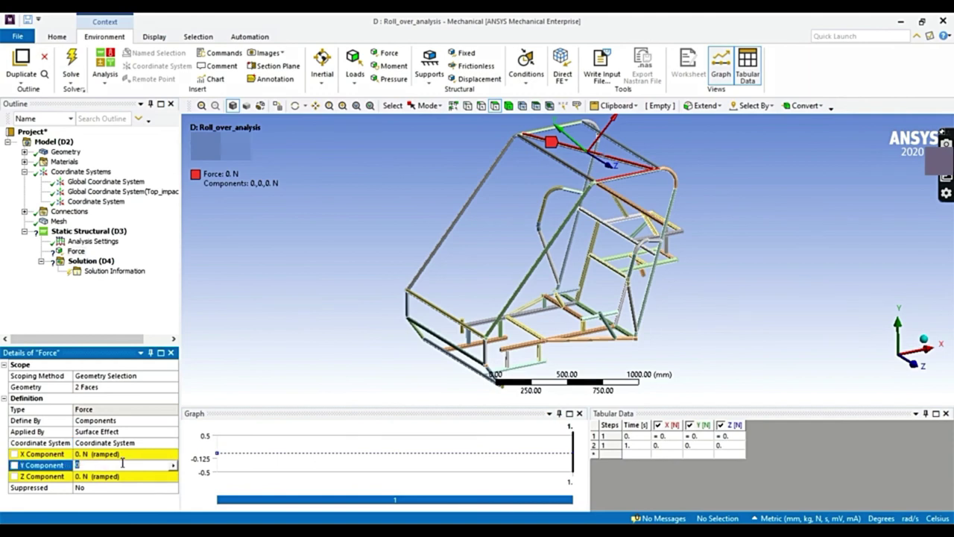
{"action": "type", "text": "-6221"}
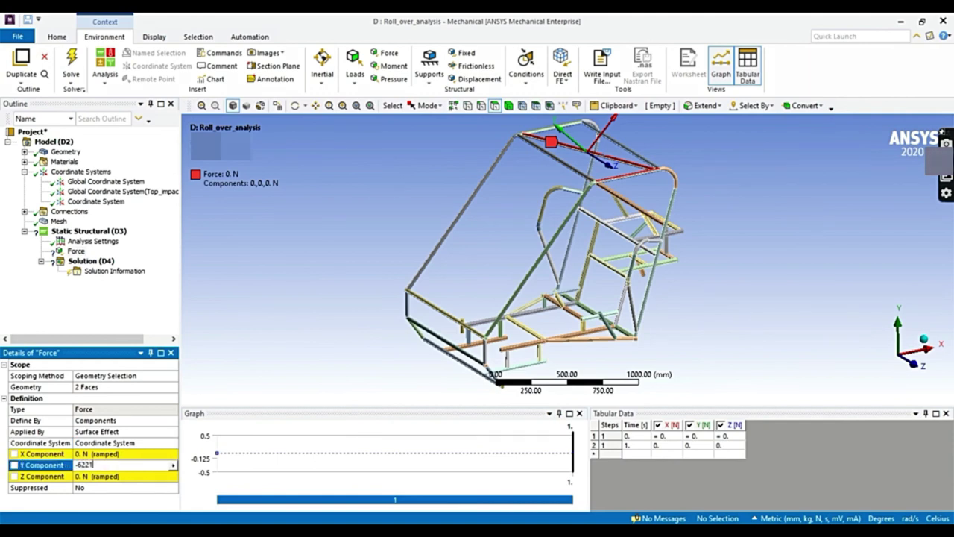
{"action": "left_click", "coordinate": [125, 315]}
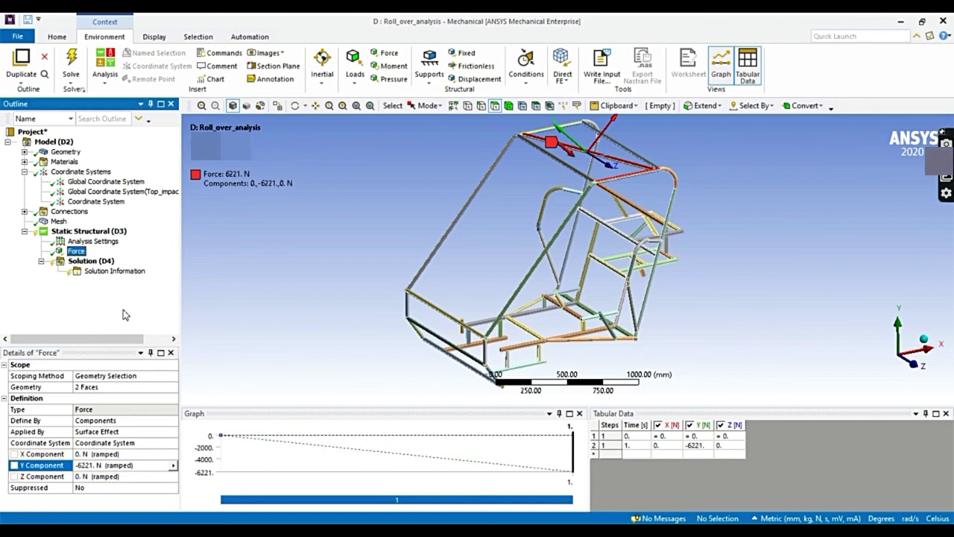
{"action": "left_click", "coordinate": [84, 232]}
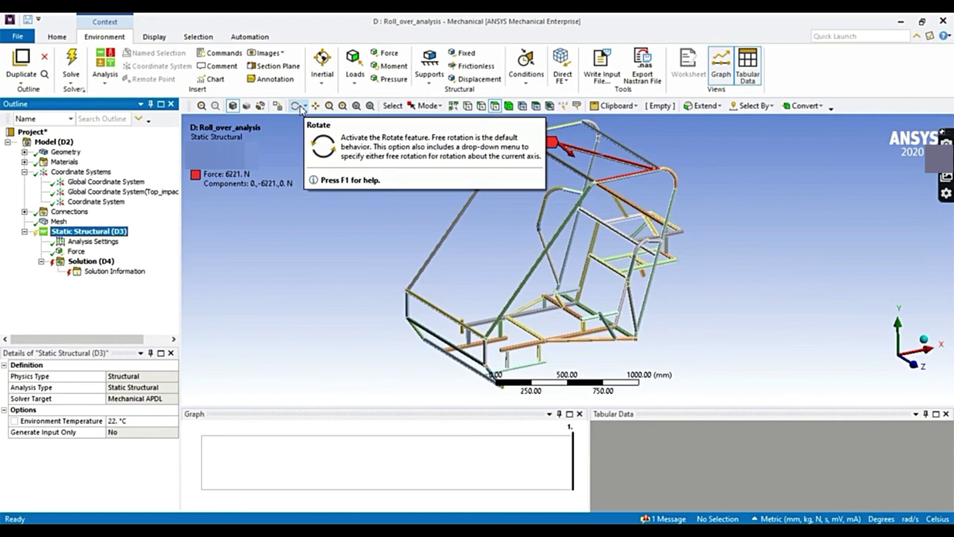
- Select the nine lower frame member faces
{"action": "left_click", "coordinate": [575, 341]}
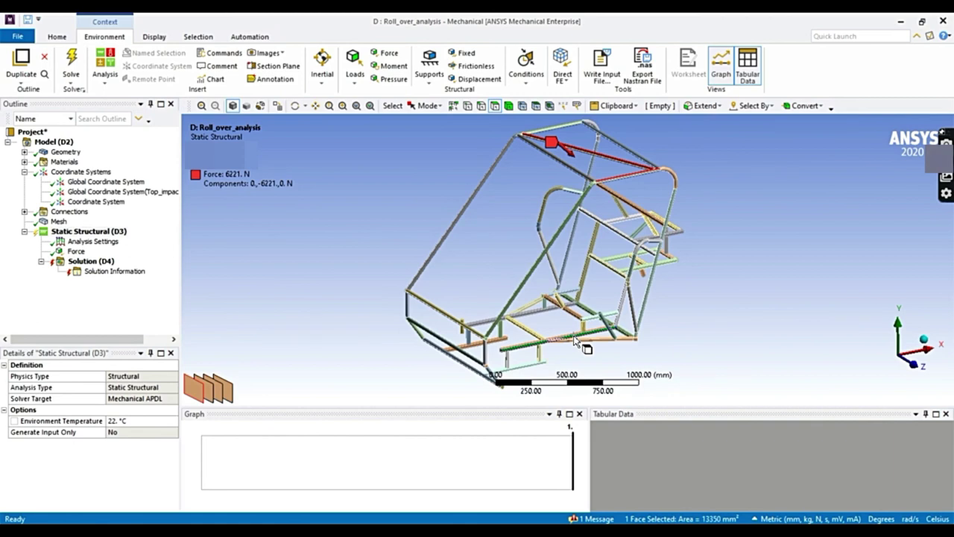
{"action": "left_click", "coordinate": [574, 341], "text": "ctrl"}
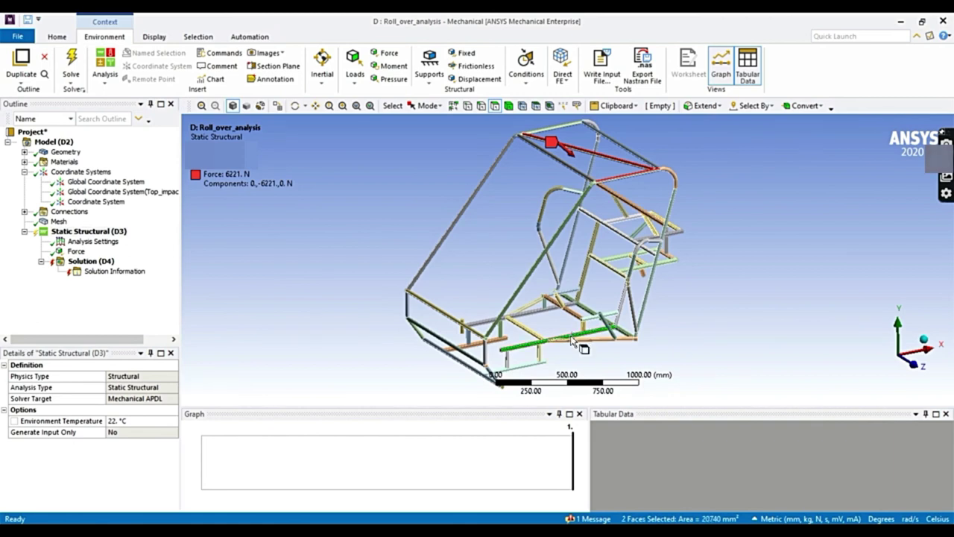
{"action": "left_click", "coordinate": [539, 355], "text": "ctrl"}
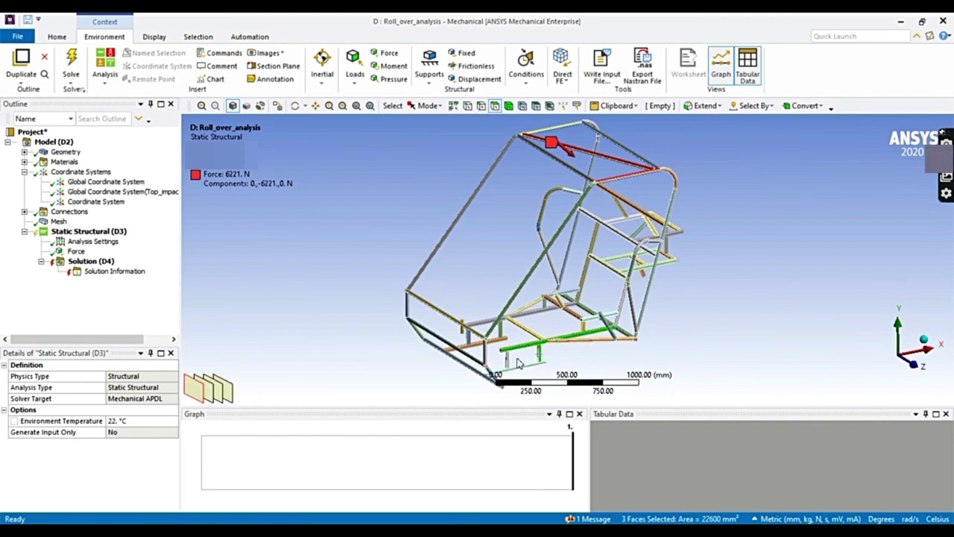
{"action": "left_click", "coordinate": [513, 361], "text": "ctrl"}
{"action": "left_click", "coordinate": [525, 334], "text": "ctrl"}
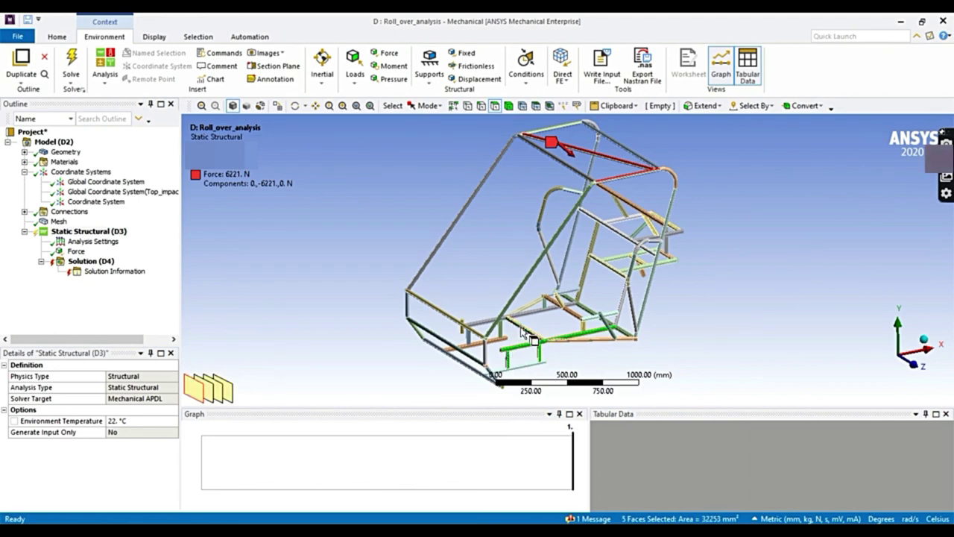
{"action": "left_click", "coordinate": [586, 330], "text": "ctrl"}
{"action": "left_click", "coordinate": [588, 334], "text": "ctrl"}
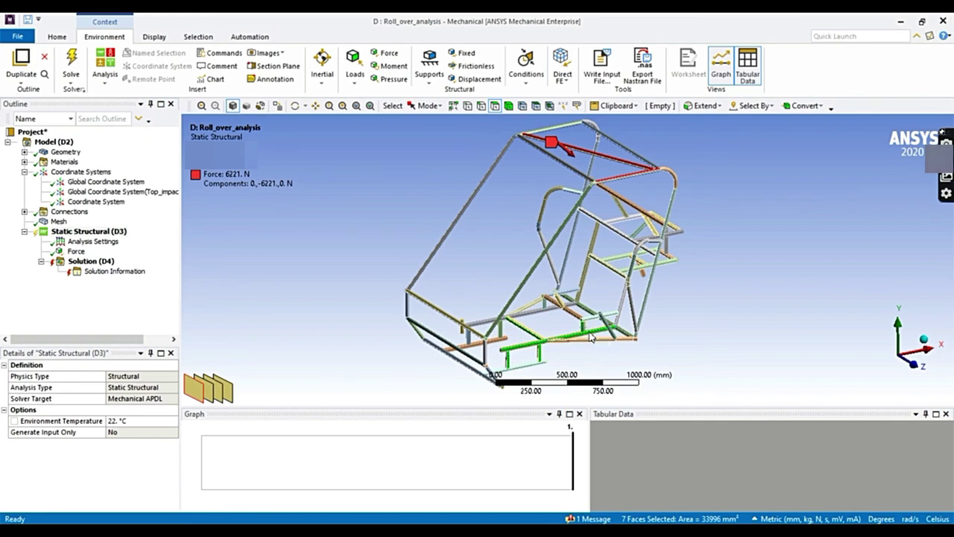
{"action": "right_click", "coordinate": [589, 334]}
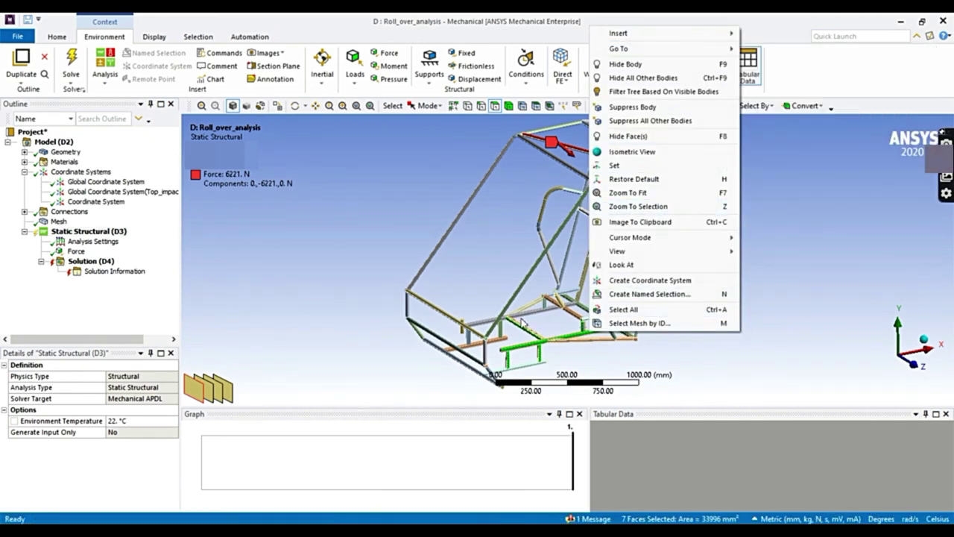
{"action": "left_click", "coordinate": [573, 316], "text": "ctrl"}
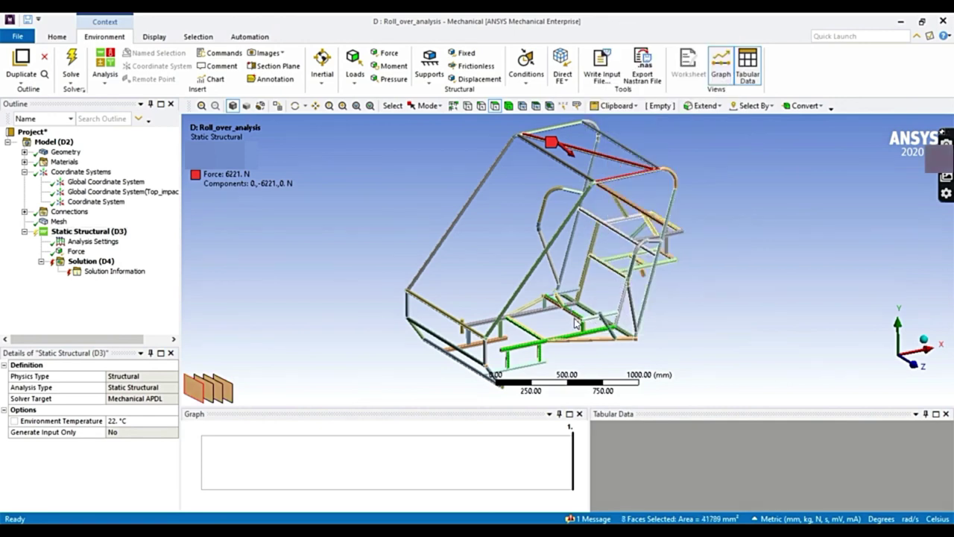
{"action": "left_click", "coordinate": [575, 319], "text": "ctrl"}
- Apply a Fixed Support to the nine selected lower frame faces
{"action": "right_click", "coordinate": [575, 324]}
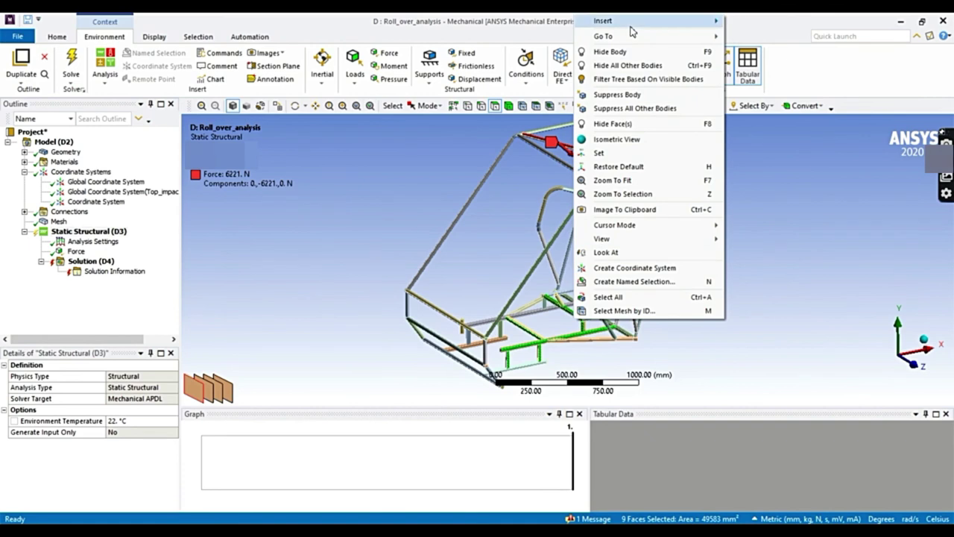
{"action": "mouse_move", "coordinate": [631, 23]}
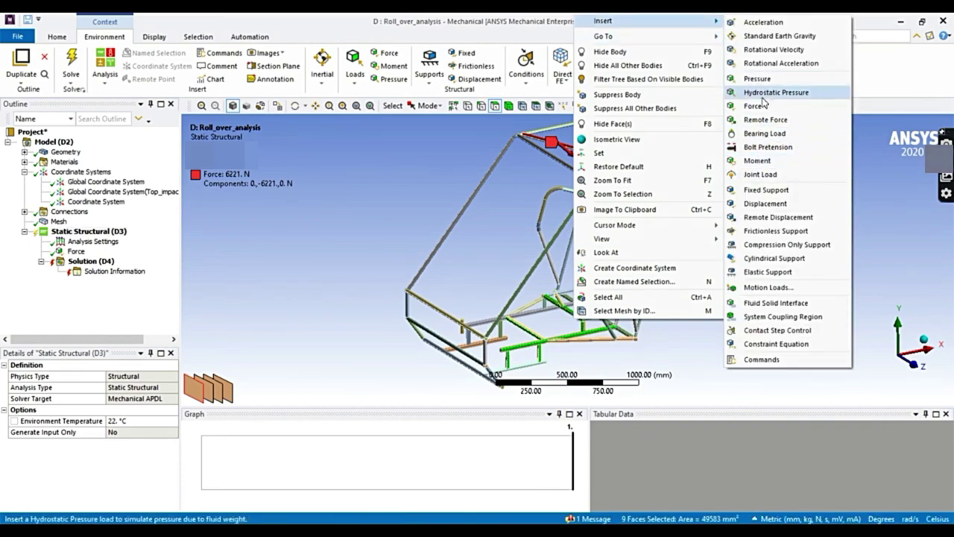
{"action": "left_click", "coordinate": [771, 190]}
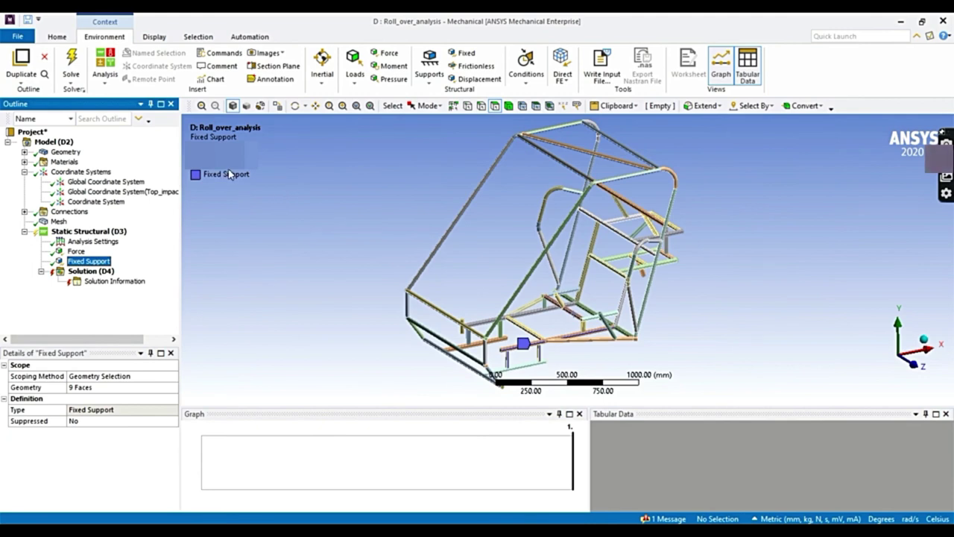
{"action": "left_click", "coordinate": [79, 251]}
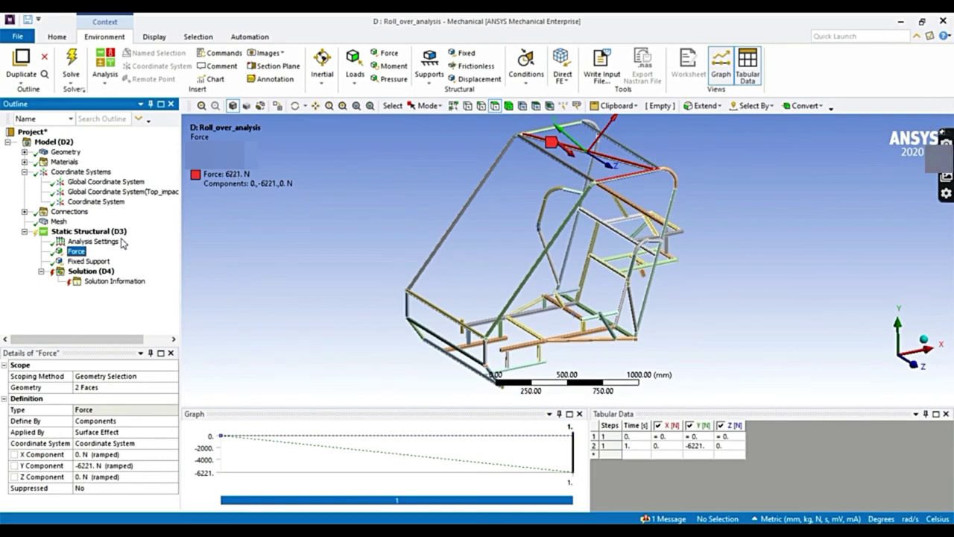
- Add a Total Deformation result to the Solution
{"action": "left_click", "coordinate": [88, 272]}
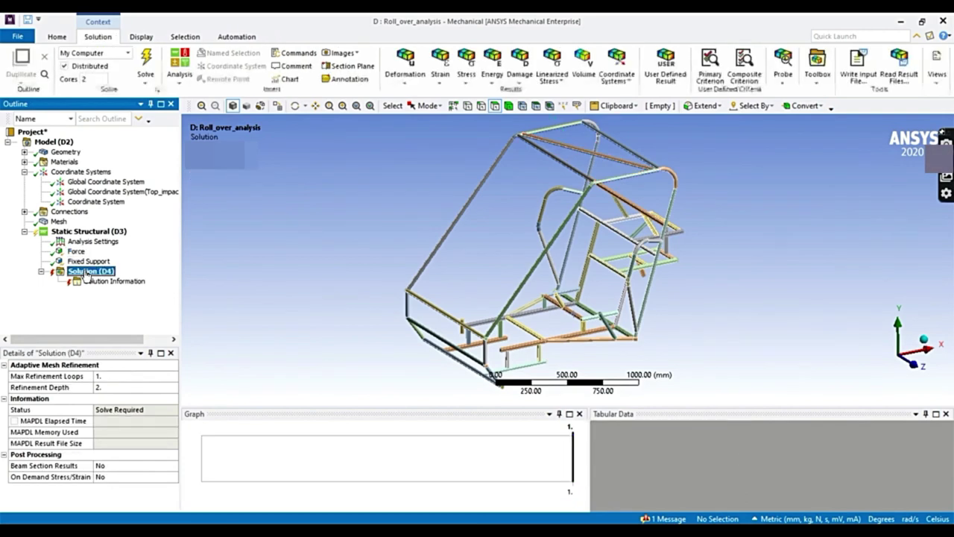
{"action": "right_click", "coordinate": [87, 275]}
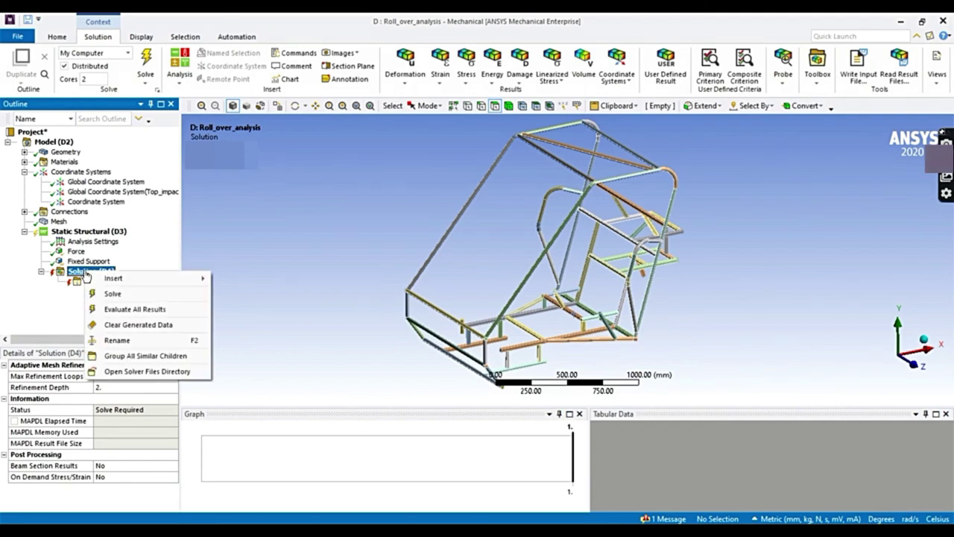
{"action": "mouse_move", "coordinate": [104, 278]}
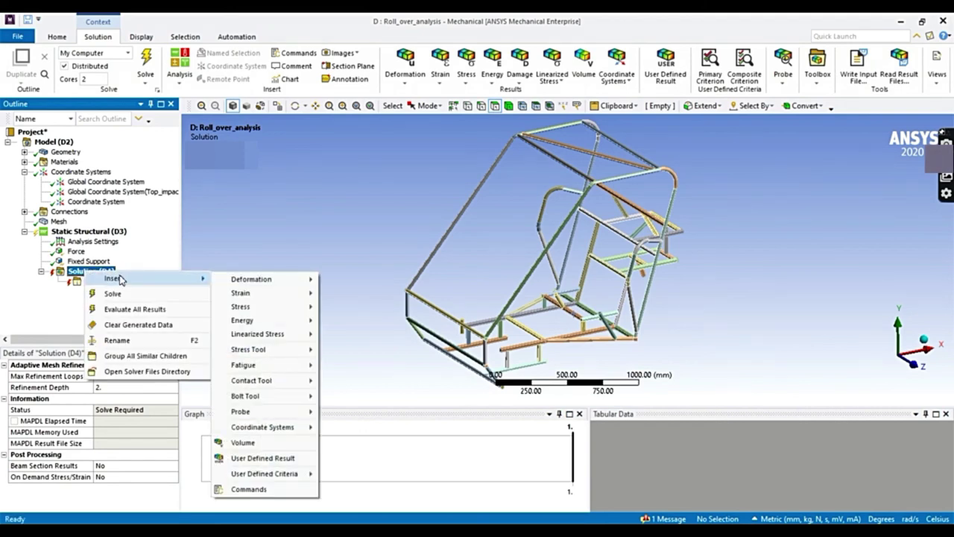
{"action": "mouse_move", "coordinate": [234, 280]}
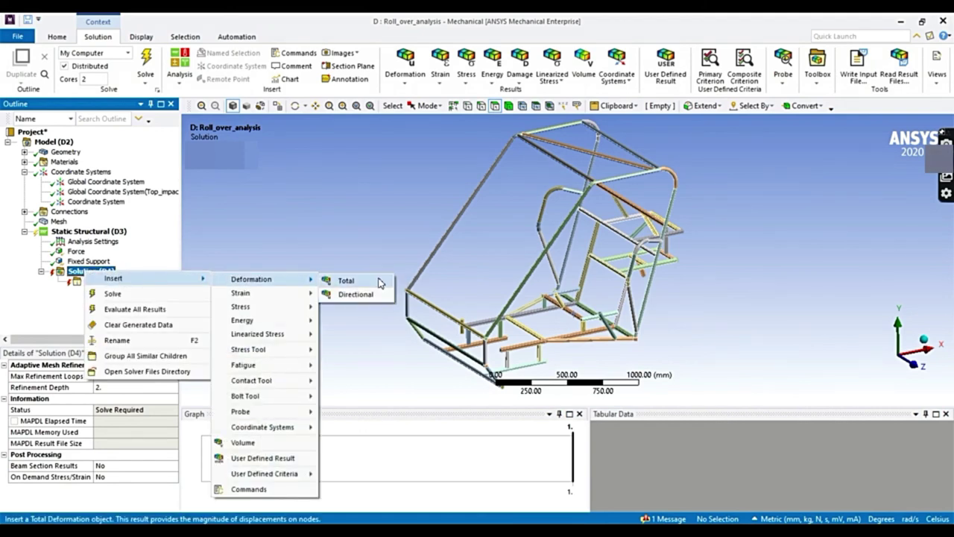
{"action": "left_click", "coordinate": [346, 280]}
- Add an Equivalent (von-Mises) Stress result to the Solution
{"action": "right_click", "coordinate": [83, 272]}
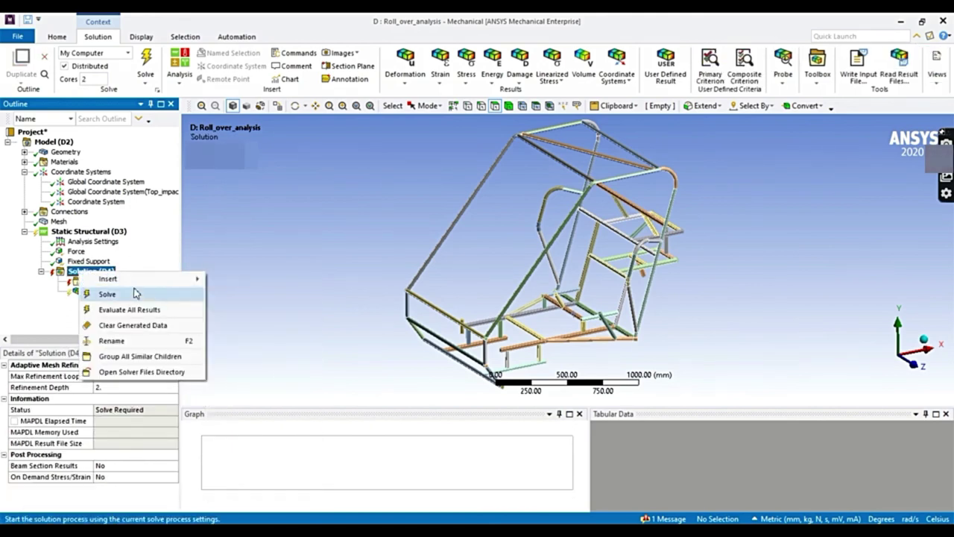
{"action": "mouse_move", "coordinate": [112, 279]}
{"action": "mouse_move", "coordinate": [246, 307]}
{"action": "left_click", "coordinate": [353, 309]}
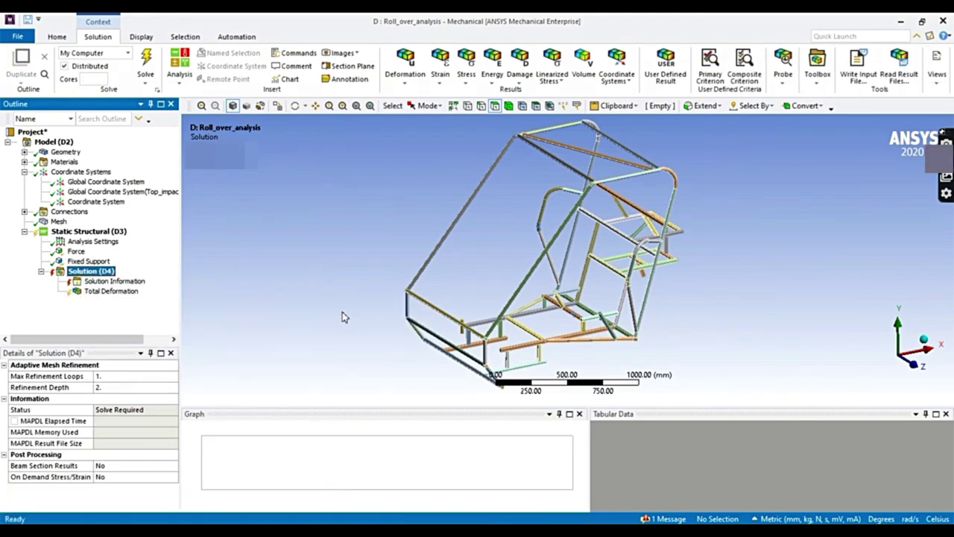
- Add a Max Equivalent Stress Stress Tool for the safety factor
{"action": "right_click", "coordinate": [87, 271]}
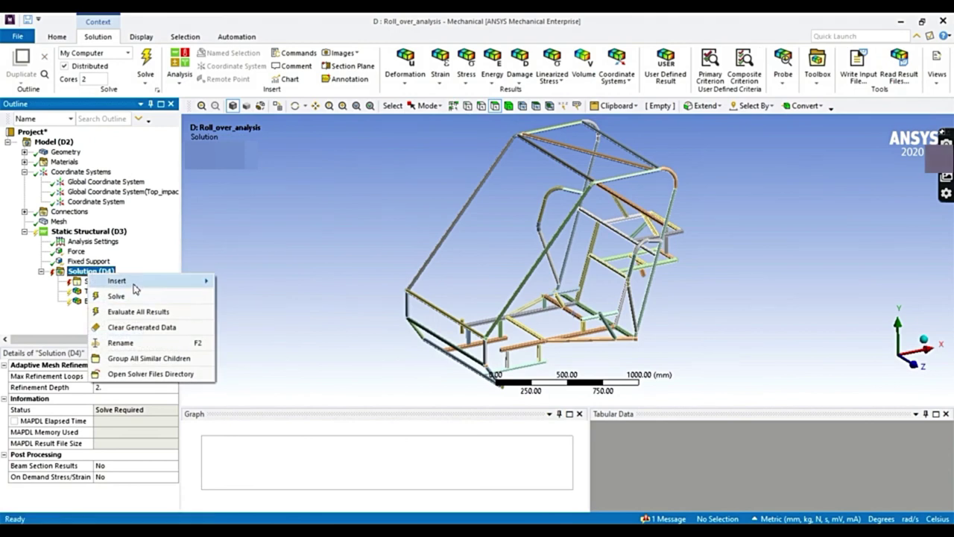
{"action": "mouse_move", "coordinate": [133, 282]}
{"action": "mouse_move", "coordinate": [268, 353]}
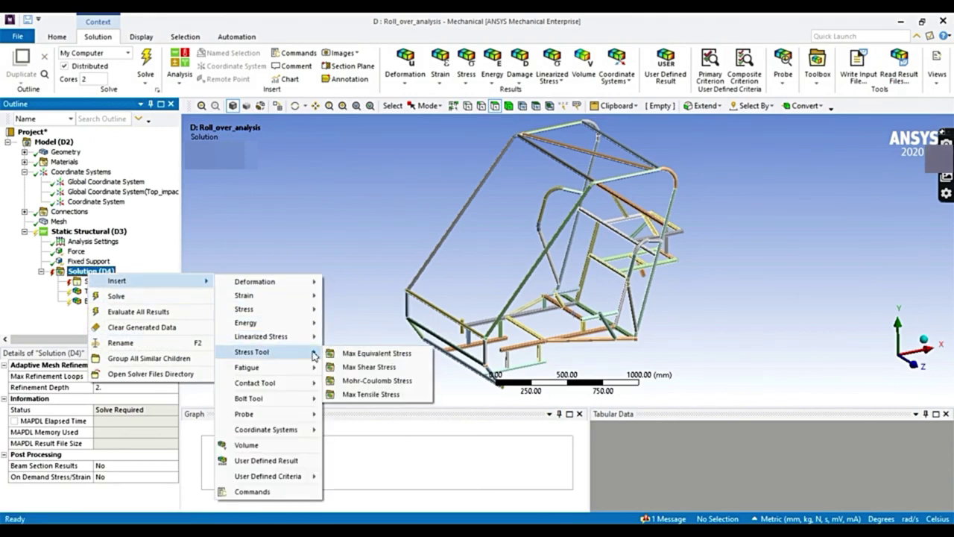
{"action": "left_click", "coordinate": [357, 353]}
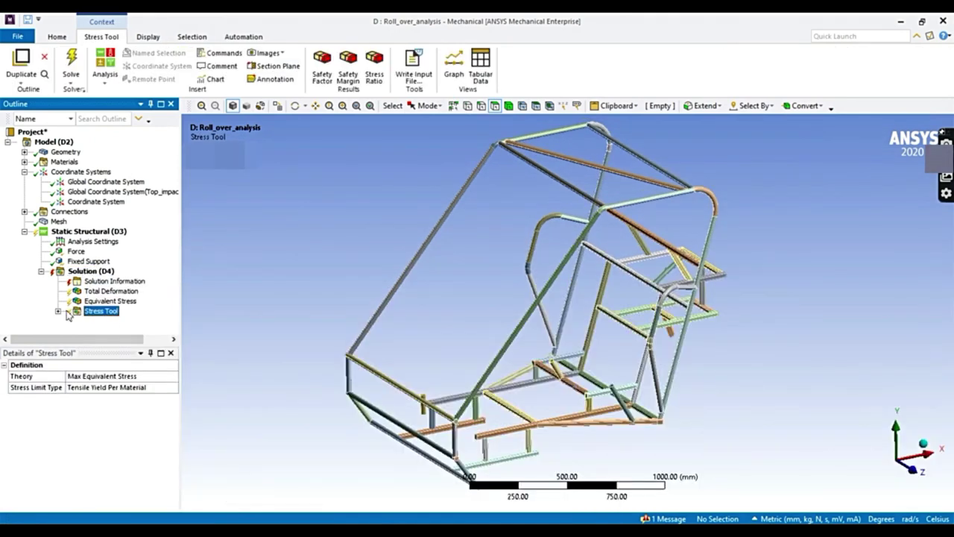
{"action": "left_click", "coordinate": [92, 274]}
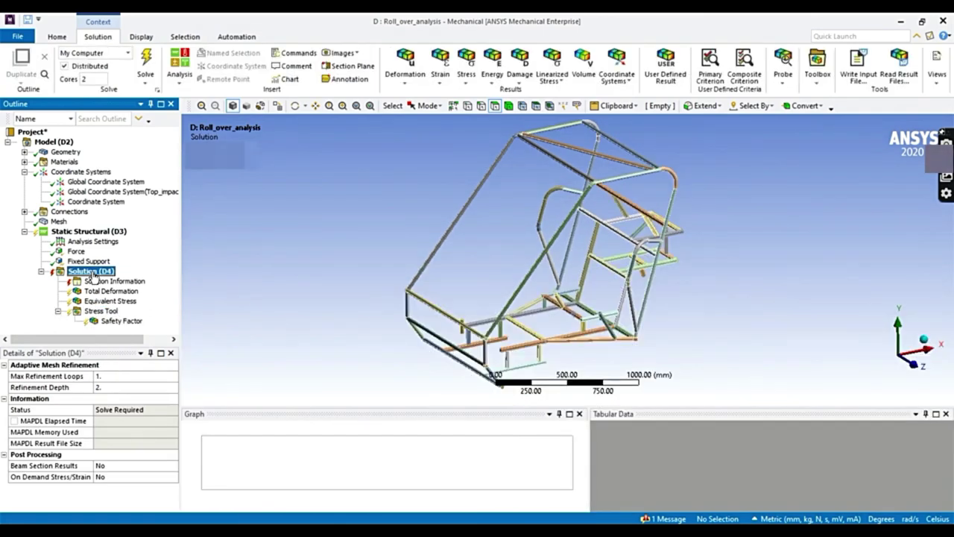
{"action": "right_click", "coordinate": [92, 274]}
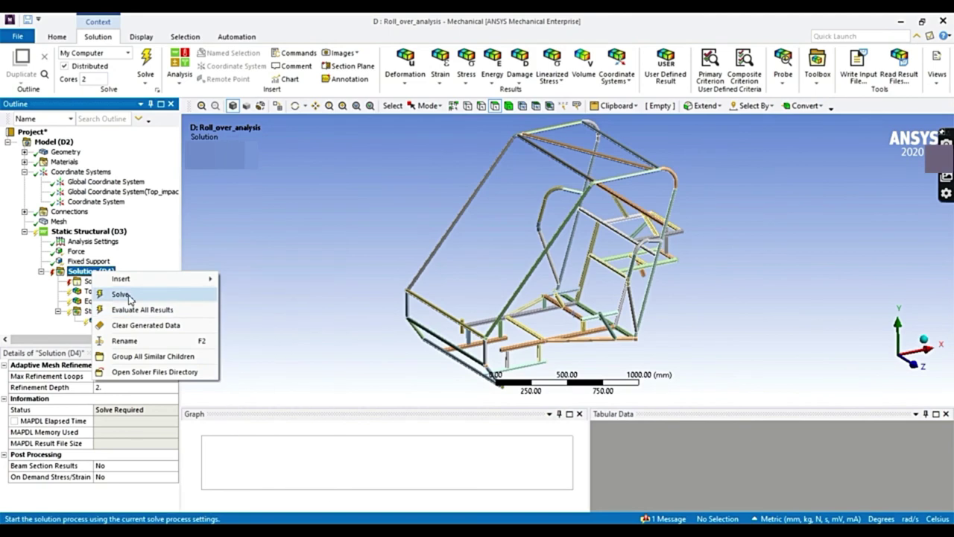
- Solve, then review deformation (179.63 mm max), equivalent stress and safety factor (0.019145 min)
{"action": "left_click", "coordinate": [129, 298]}
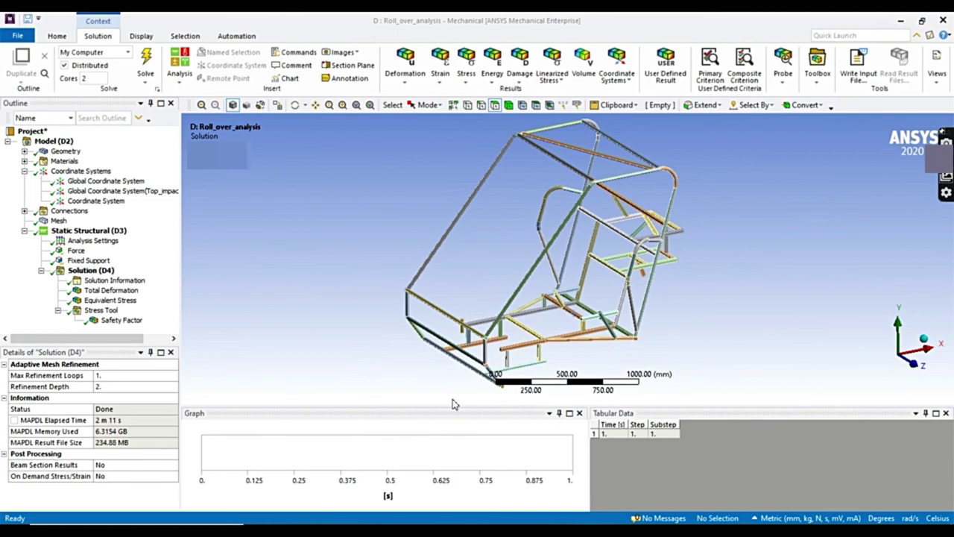
{"action": "left_click", "coordinate": [106, 292]}
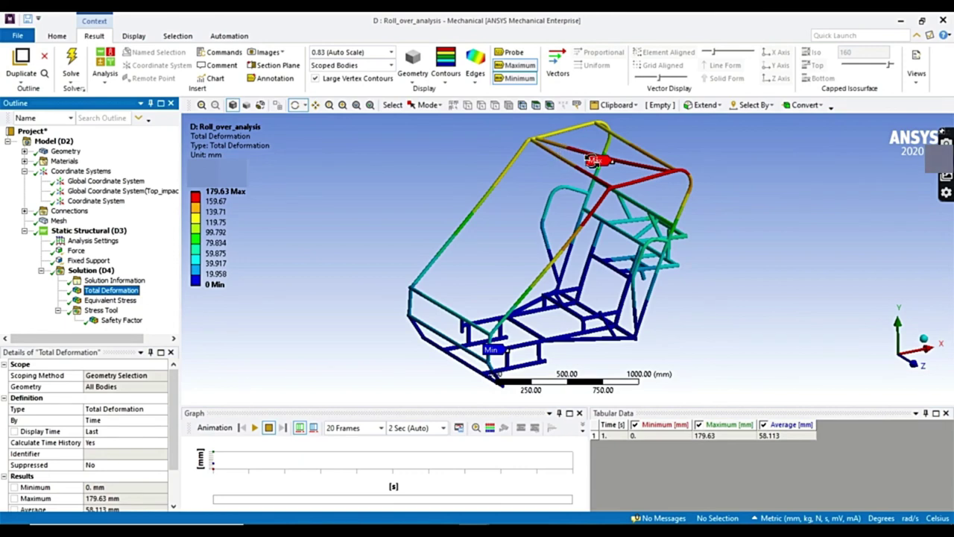
{"action": "left_click", "coordinate": [108, 300]}
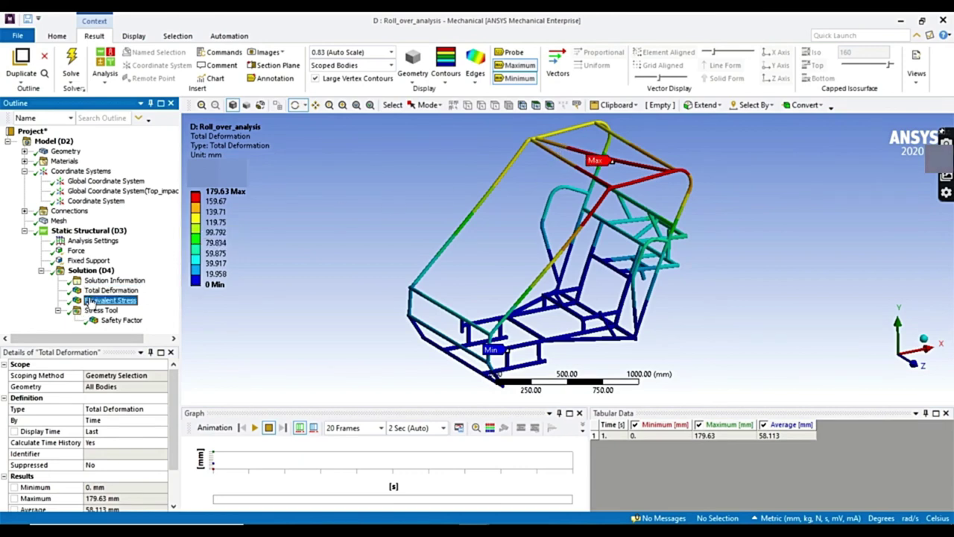
{"action": "left_click", "coordinate": [100, 310]}
{"action": "left_click", "coordinate": [112, 320]}
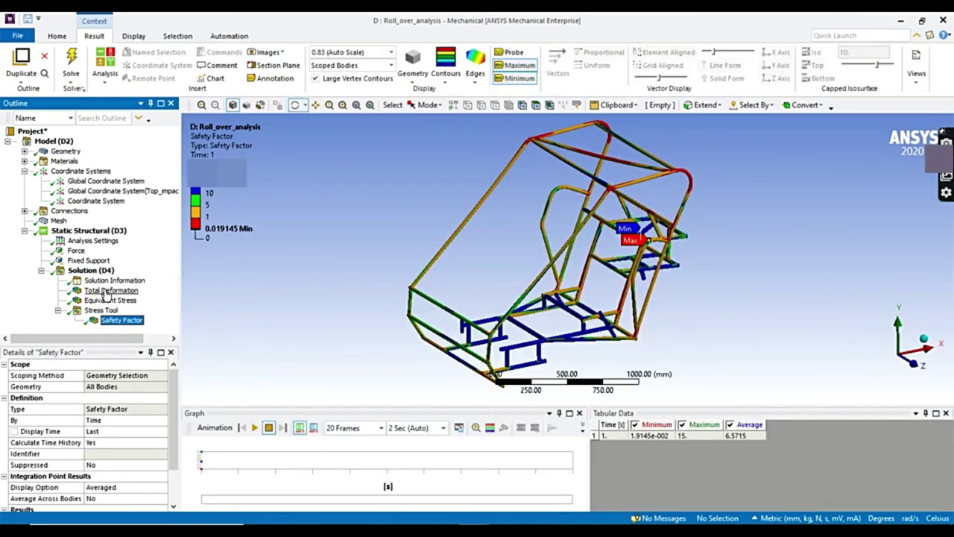
{"action": "left_click", "coordinate": [109, 290]}
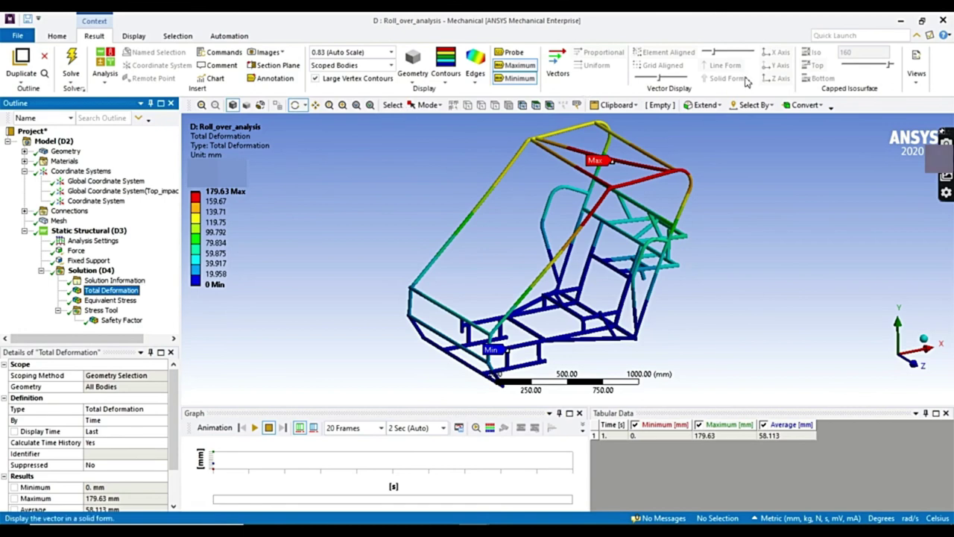
{"action": "left_click", "coordinate": [57, 35]}
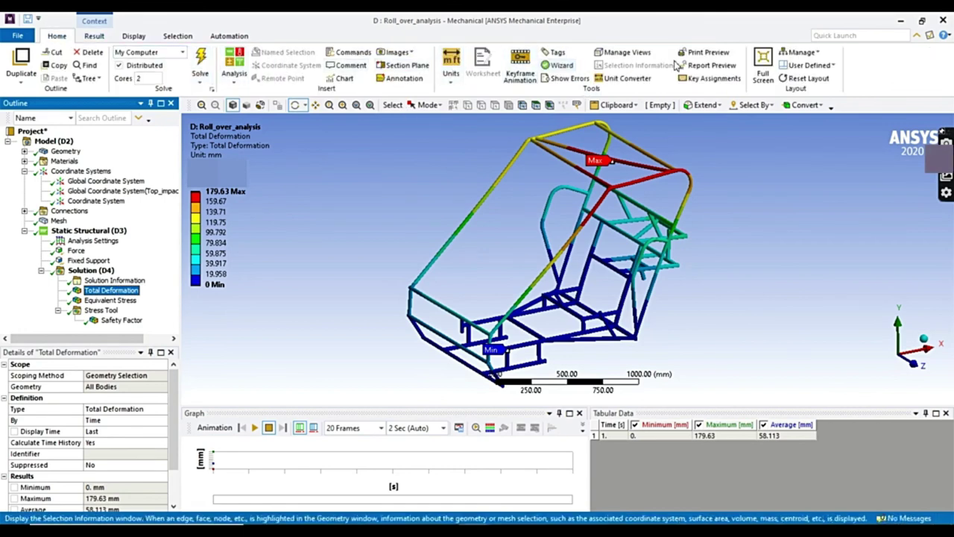